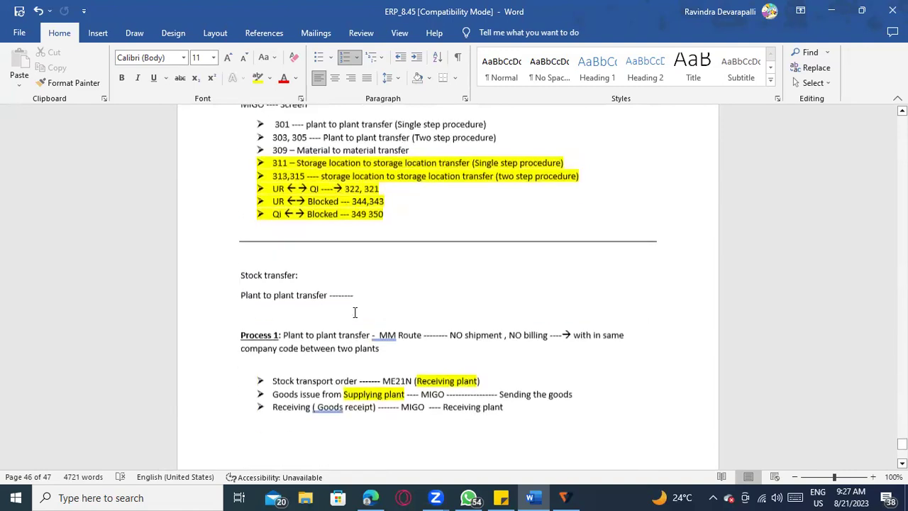
scroll(356, 313, down, 10)
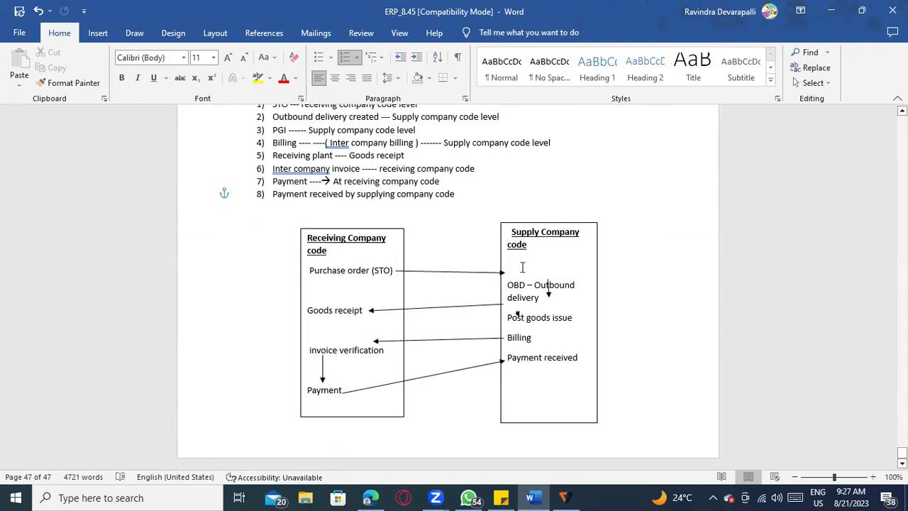
Step: Delete the blank line under the Supply Company code heading in the diagram box
click(522, 267)
key(BackSpace)
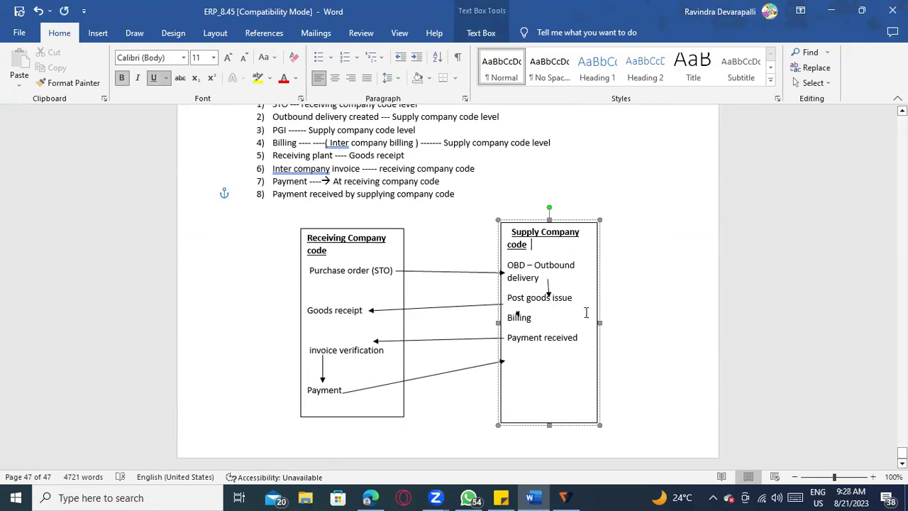
click(519, 317)
click(516, 312)
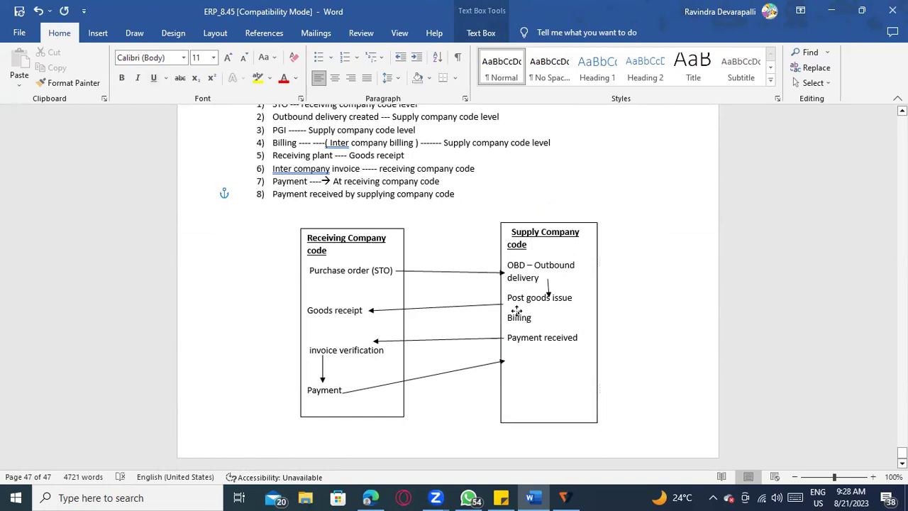
click(640, 333)
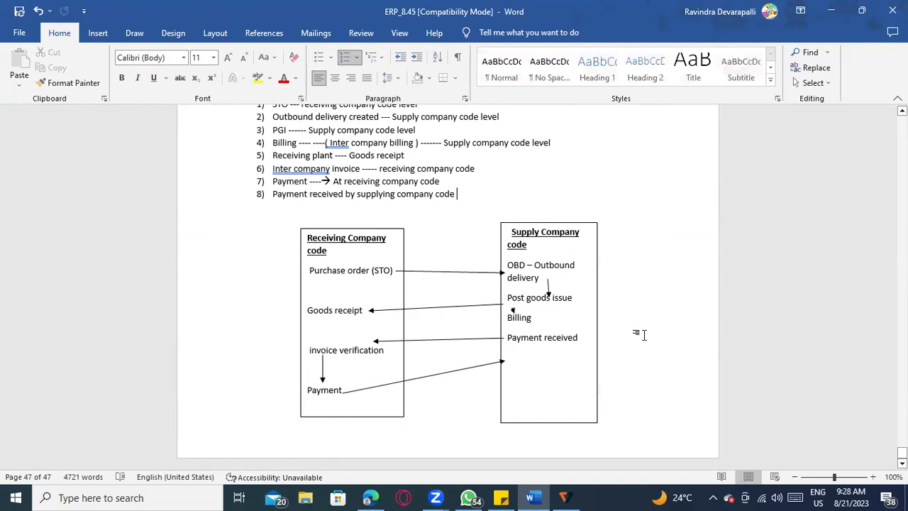
Step: Review the Process 1 bullet list and bring up Windows search
scroll(365, 244, up, 15)
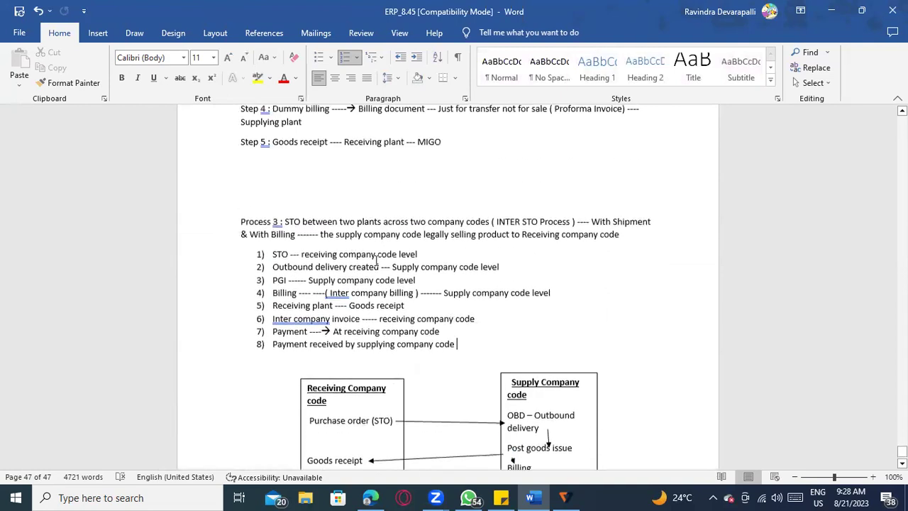
scroll(365, 243, up, 4)
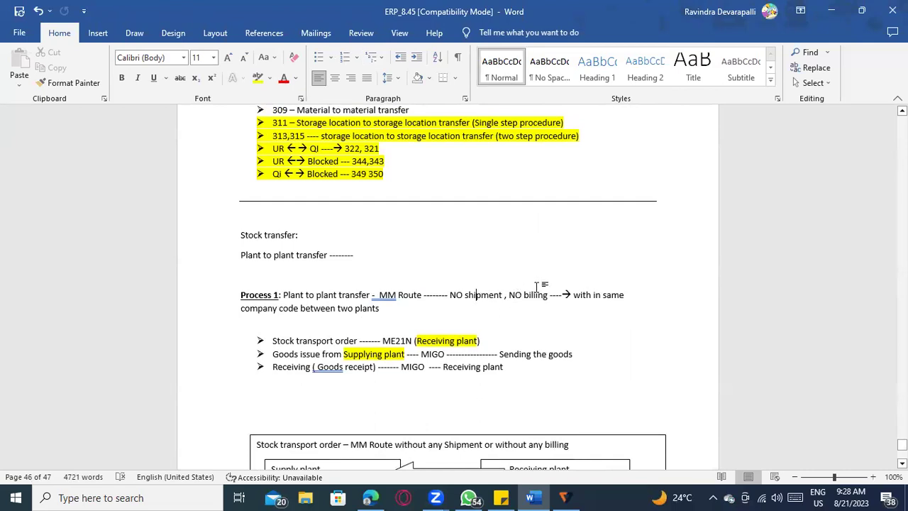
click(397, 348)
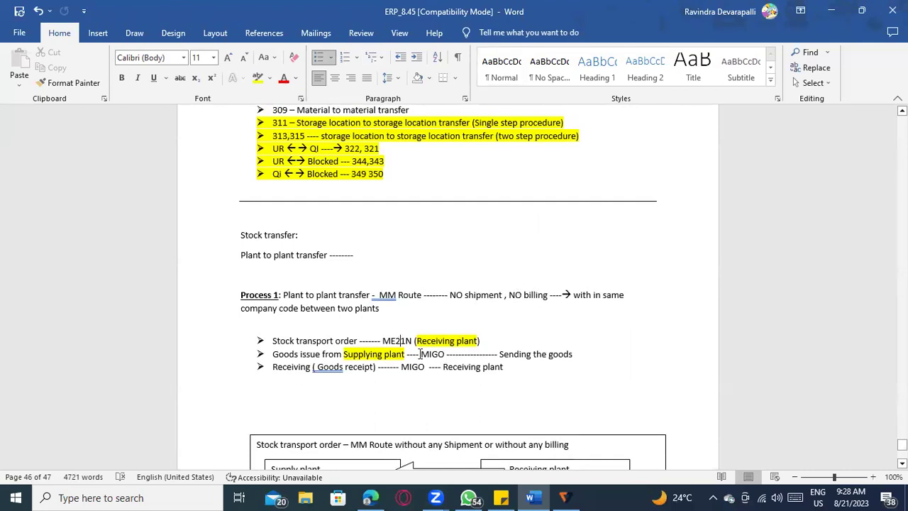
scroll(482, 358, down, 8)
scroll(482, 358, down, 8)
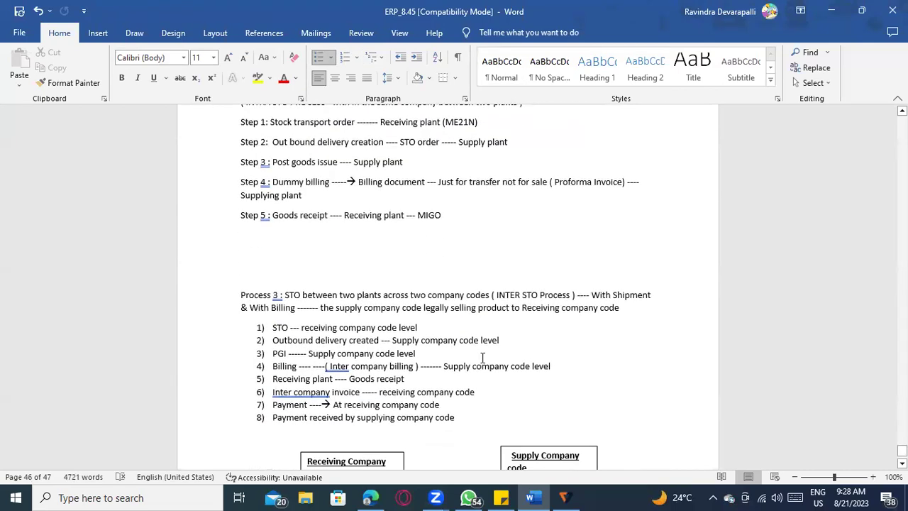
scroll(482, 358, down, 2)
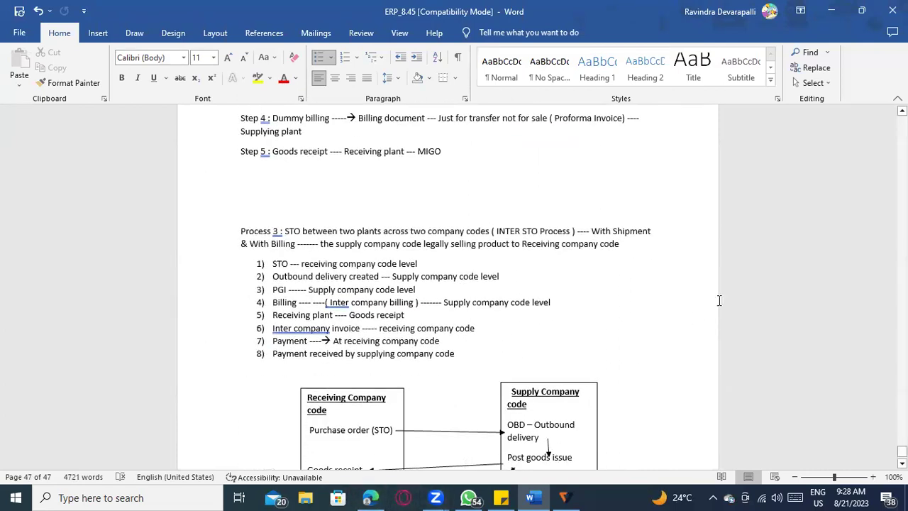
key(super)
Step: Launch SAP Logon, open the Senthil_New connection and pick the saved user name
text(SAP)
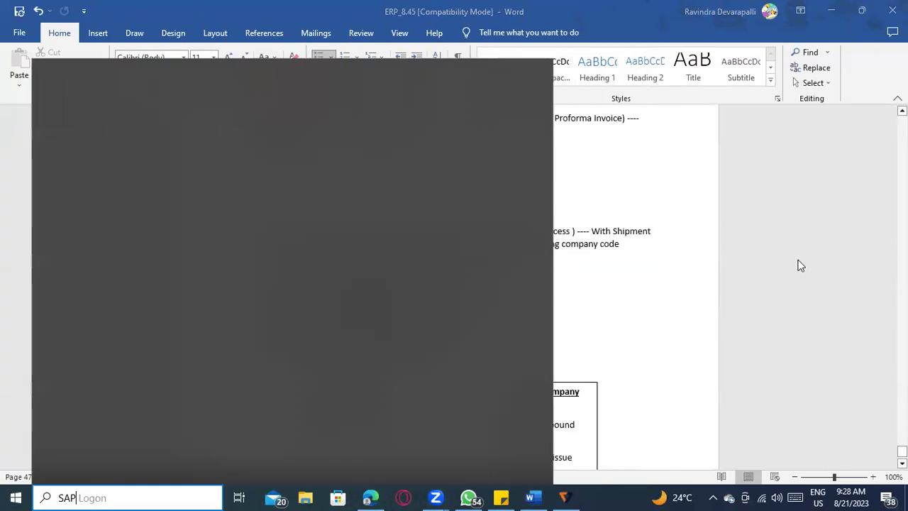
key(Escape)
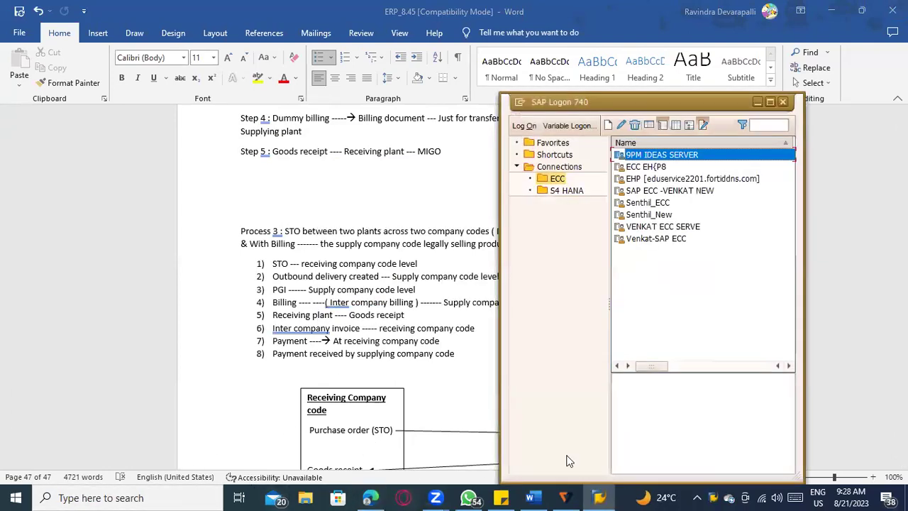
click(665, 214)
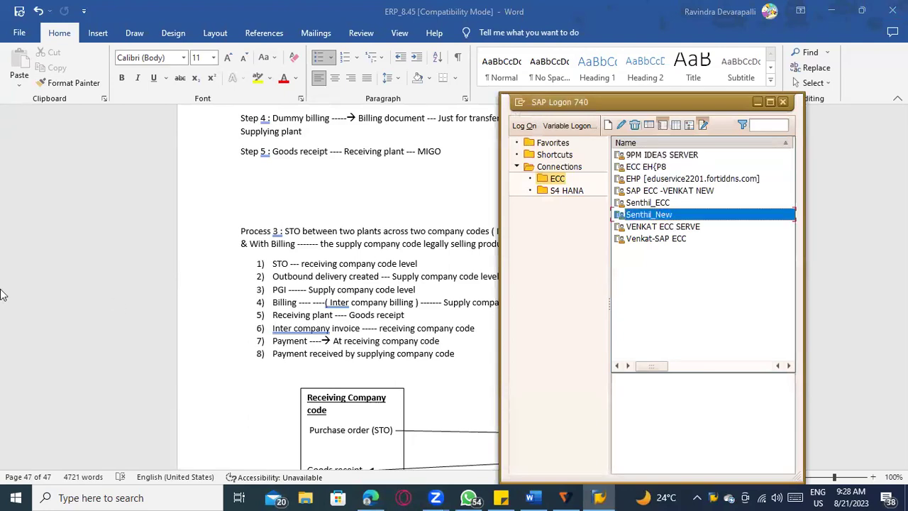
key(Return)
click(151, 138)
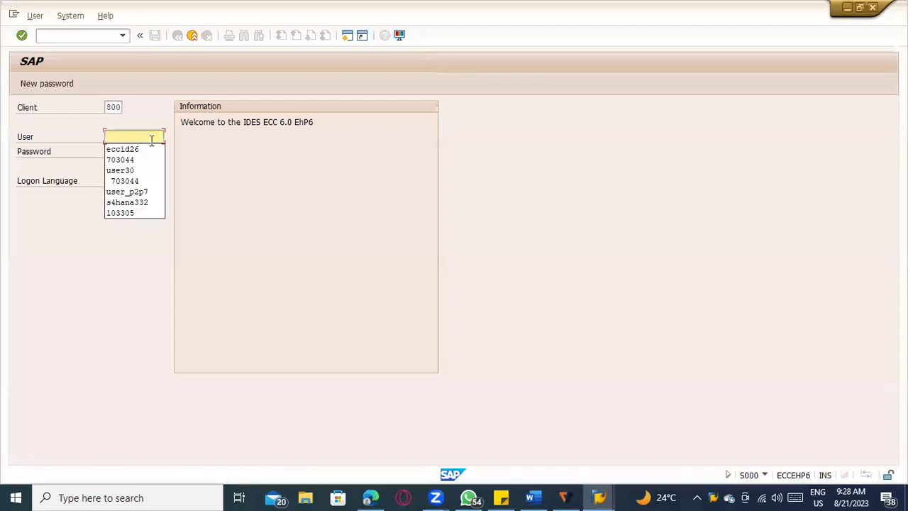
click(146, 149)
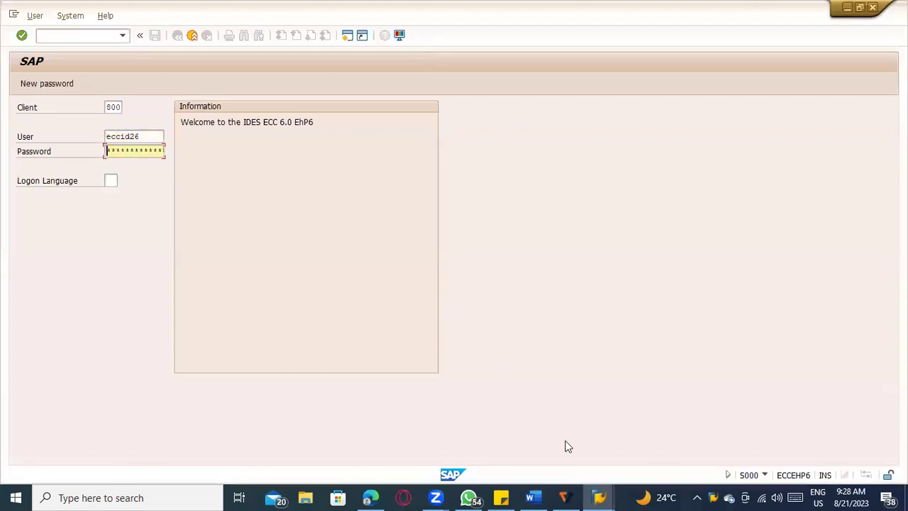
Step: Copy the password from Sticky Notes, sign in, and start ME21N Create Purchase Order
click(501, 497)
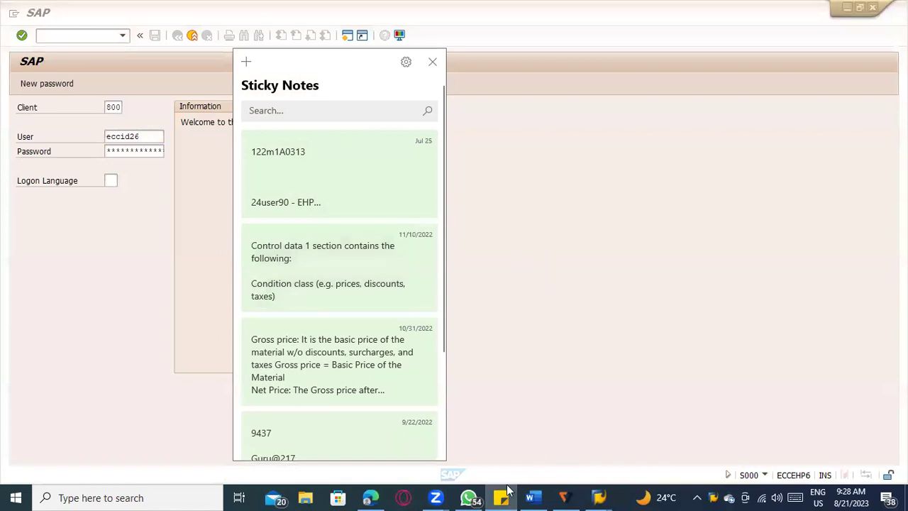
double_click(319, 202)
drag(88, 183, 56, 185)
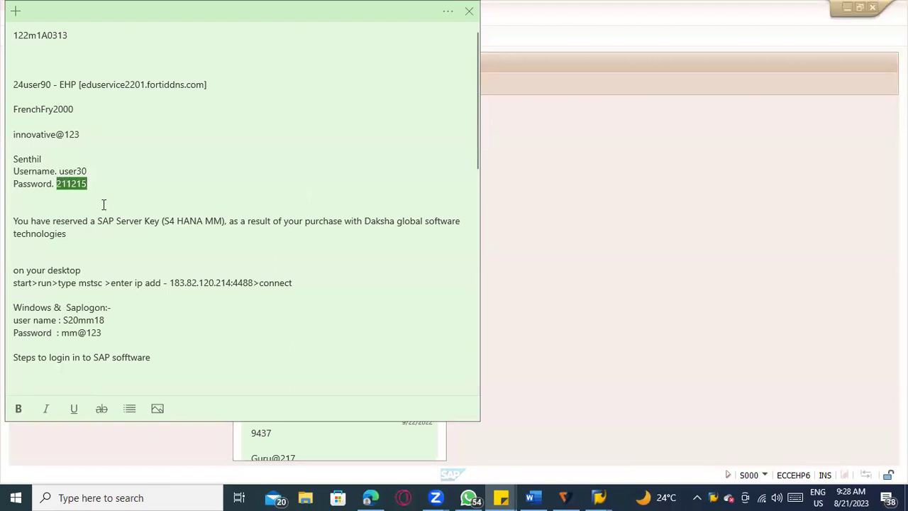
click(540, 243)
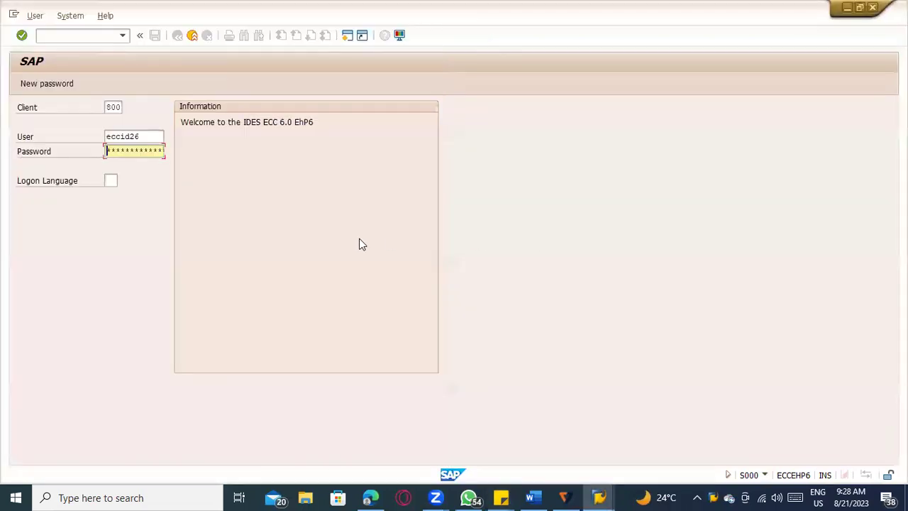
key(Return)
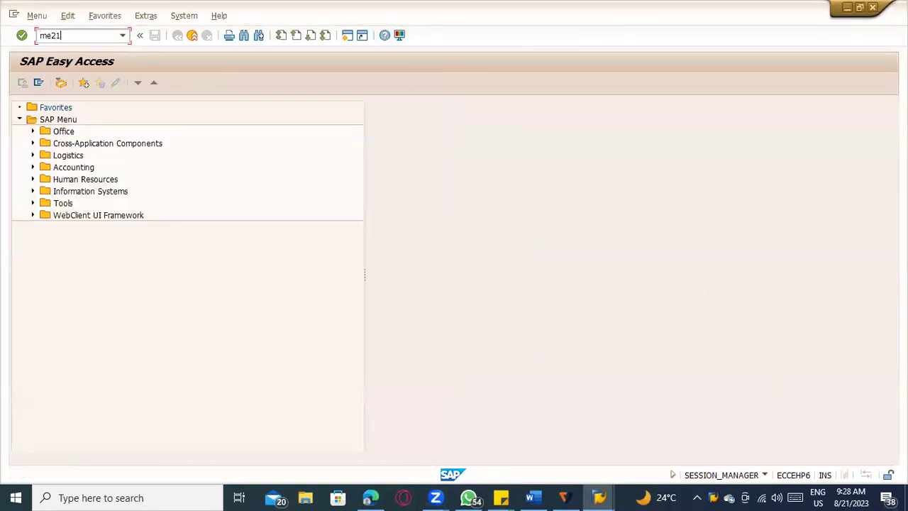
key(Return)
key(alt+Tab)
key(alt+Tab)
key(alt+Tab)
key(alt+Tab)
Step: Add an unbulleted 'Document type UB' line under the stock transport order bullet
scroll(445, 314, up, 5)
scroll(445, 315, up, 10)
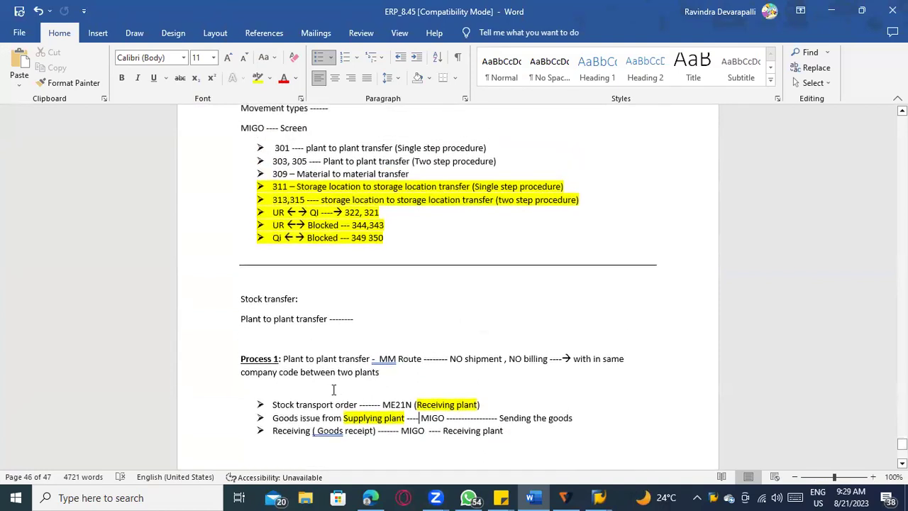
scroll(331, 386, down, 4)
click(490, 308)
key(Return)
key(BackSpace)
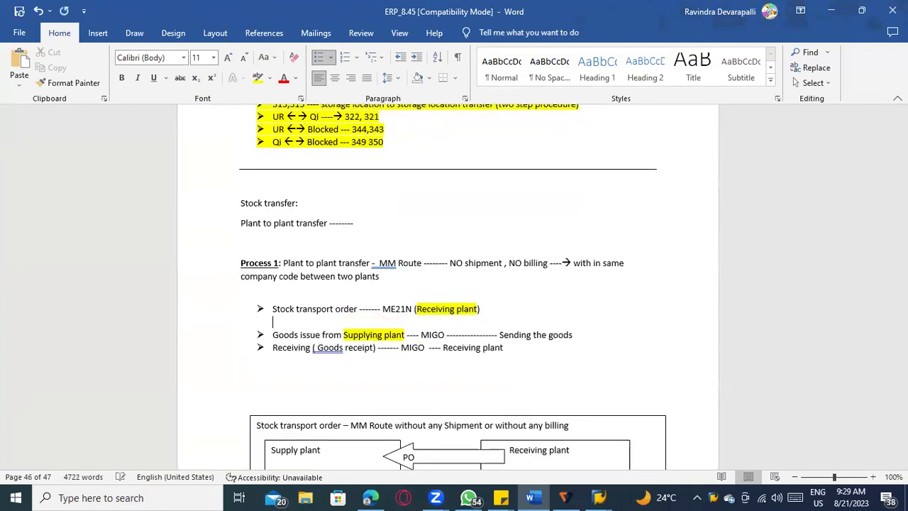
text(Document type )
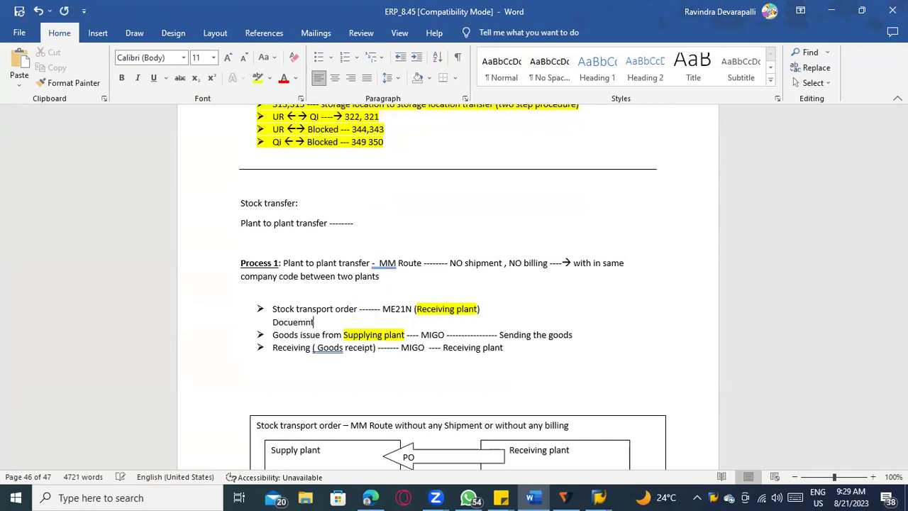
text(UB)
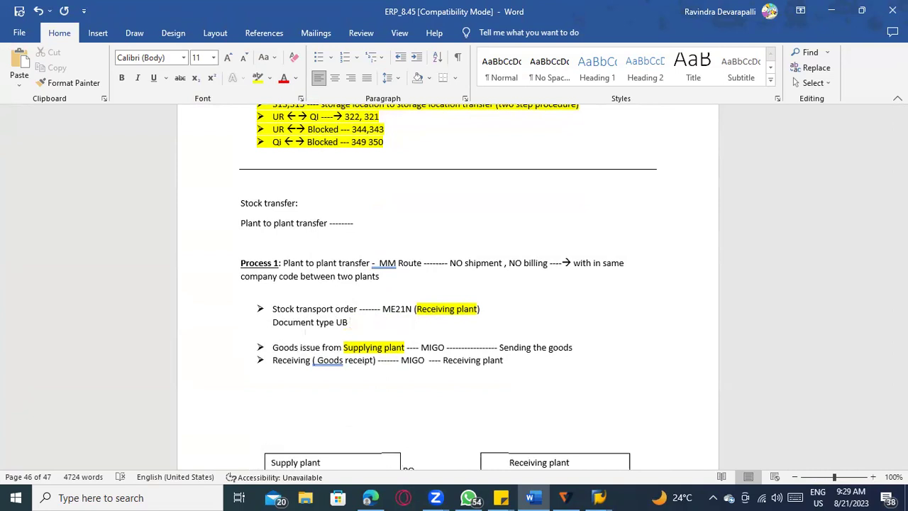
Step: Add 'Item category ------ U' below it and begin a stock transport note after UB
key(Return)
text(Item catego)
key(BackSpace)
text(gory ------)
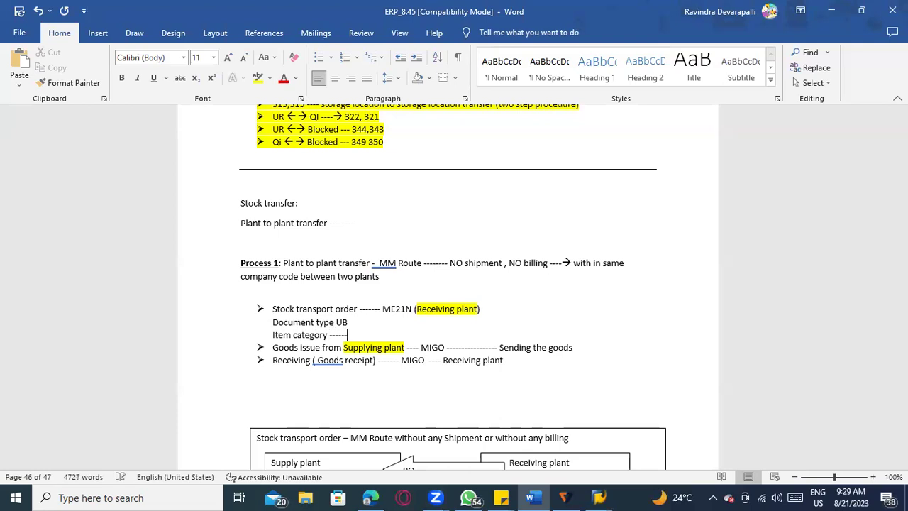
text( U)
key(alt+Tab)
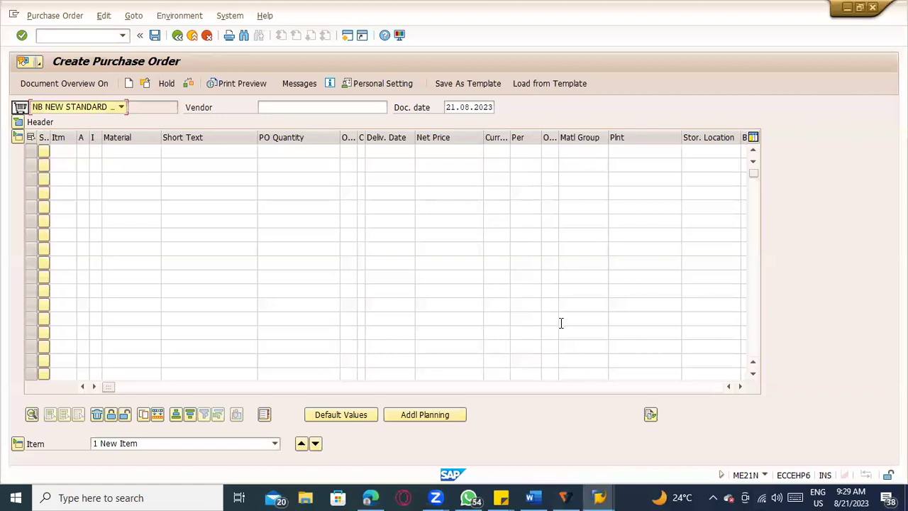
key(alt+Tab)
text(S)
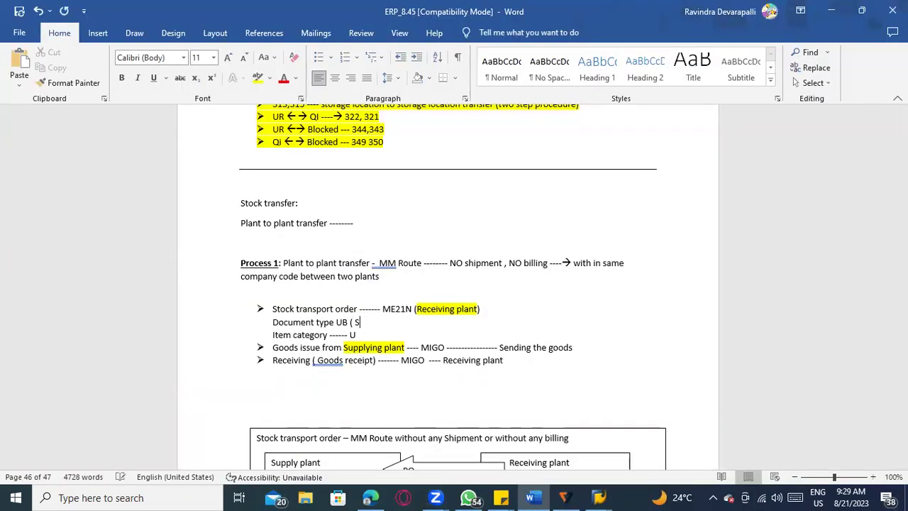
text(tork transport))
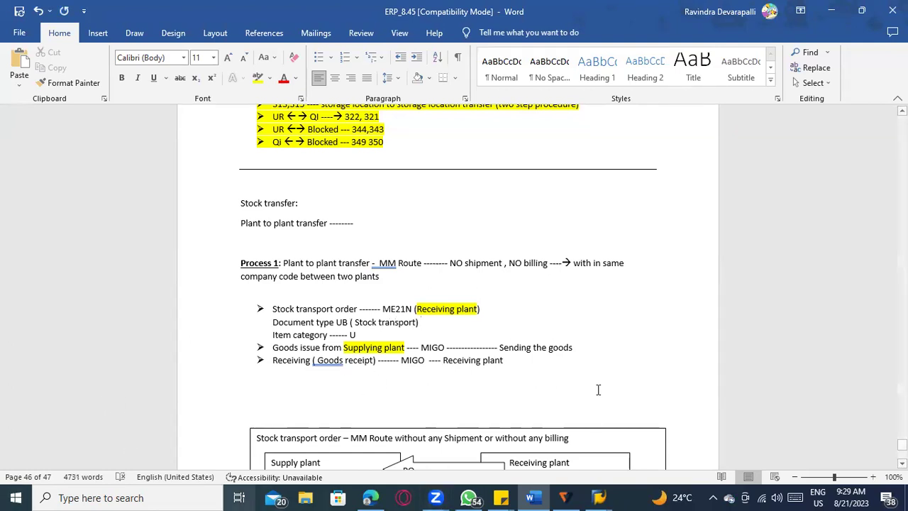
Step: Set the purchase order document type to UB Stock transport
click(599, 497)
click(120, 107)
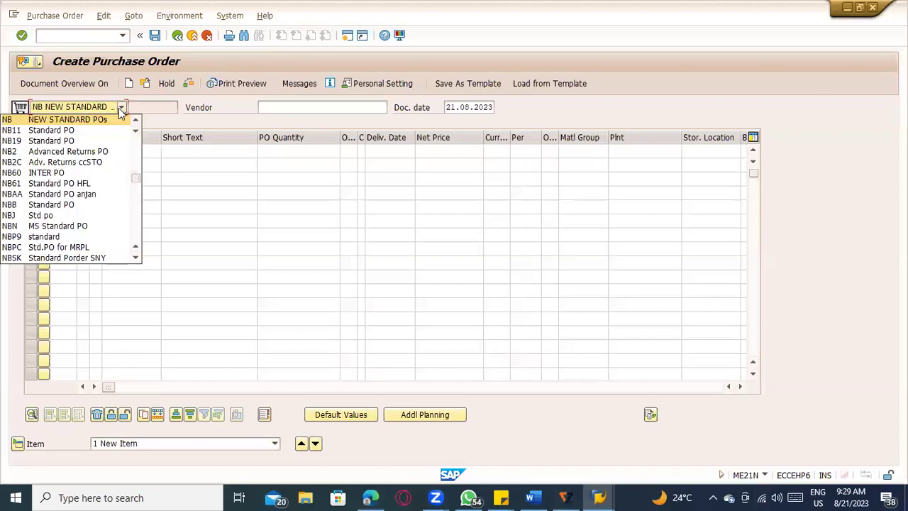
scroll(99, 210, down, 1)
scroll(99, 210, down, 12)
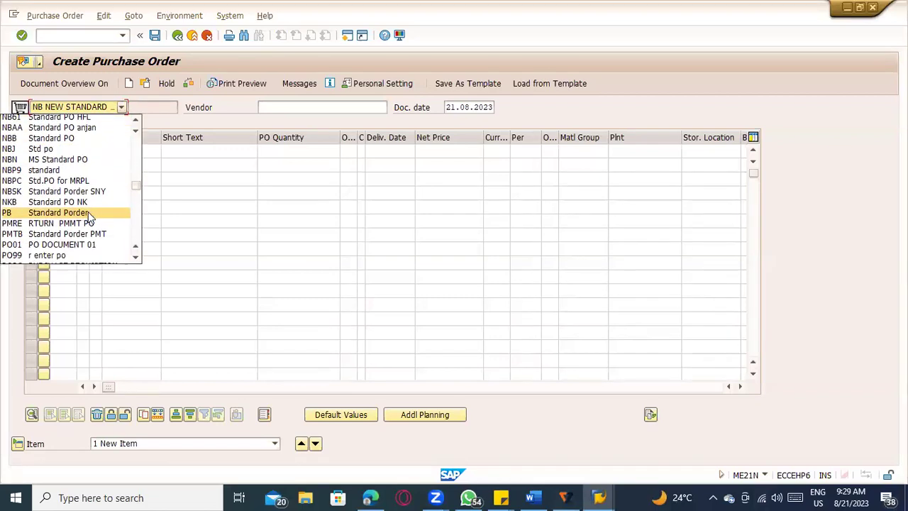
scroll(60, 236, down, 3)
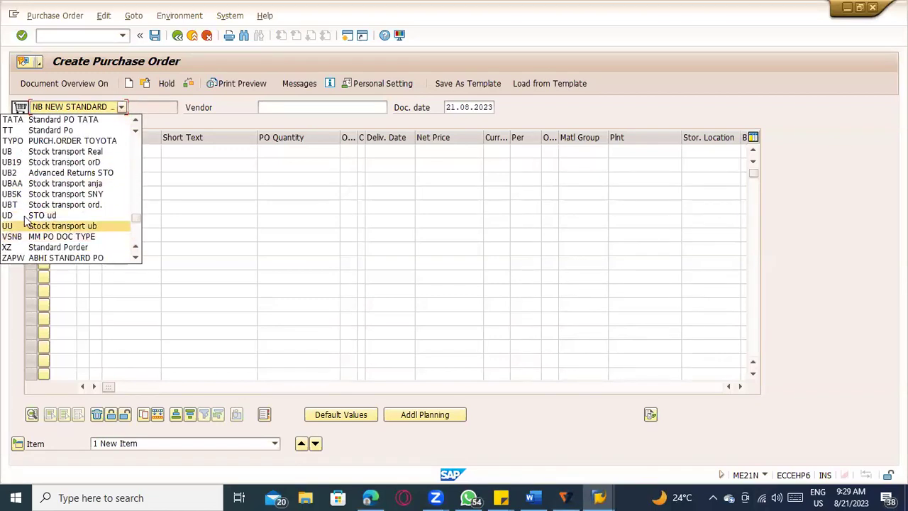
click(43, 152)
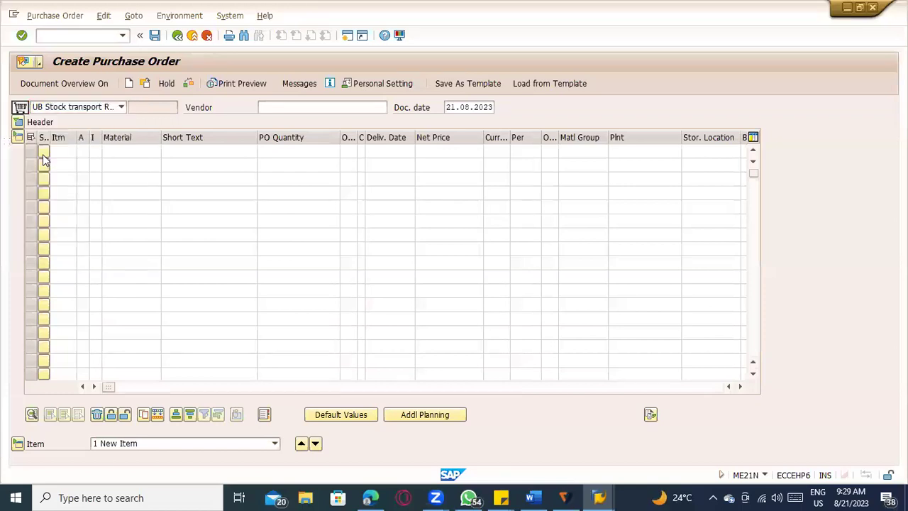
click(85, 108)
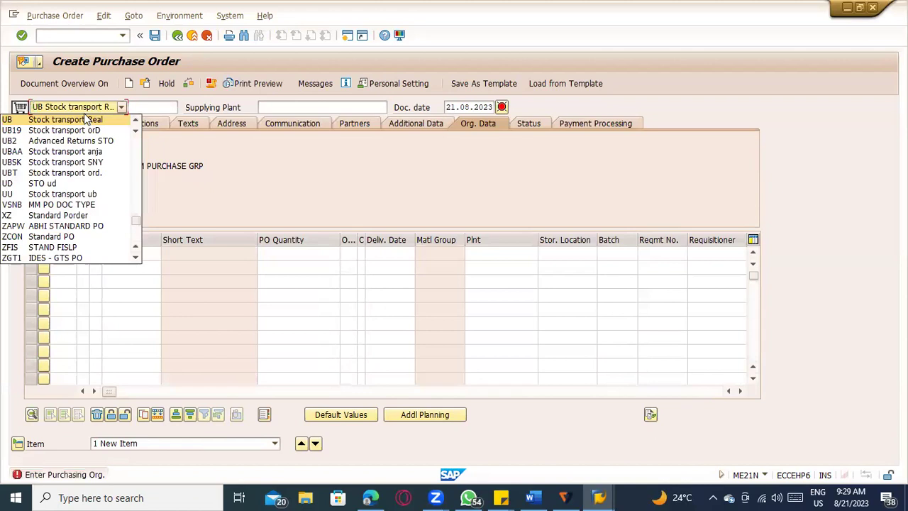
click(183, 190)
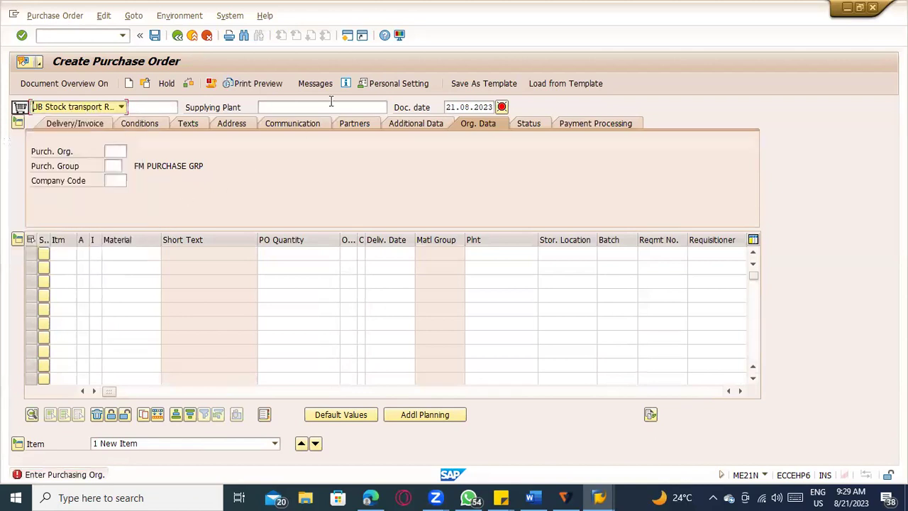
Step: Enter TACD as the supplying plant
click(243, 107)
double_click(229, 107)
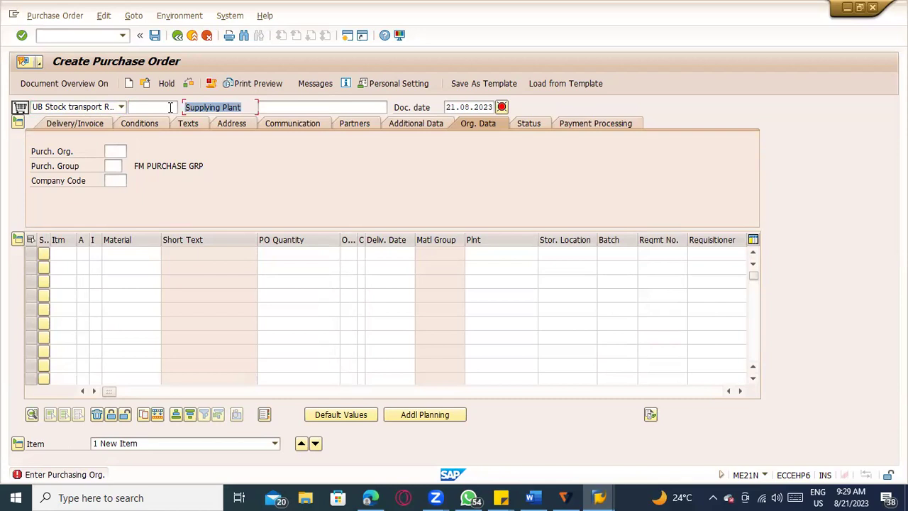
click(239, 106)
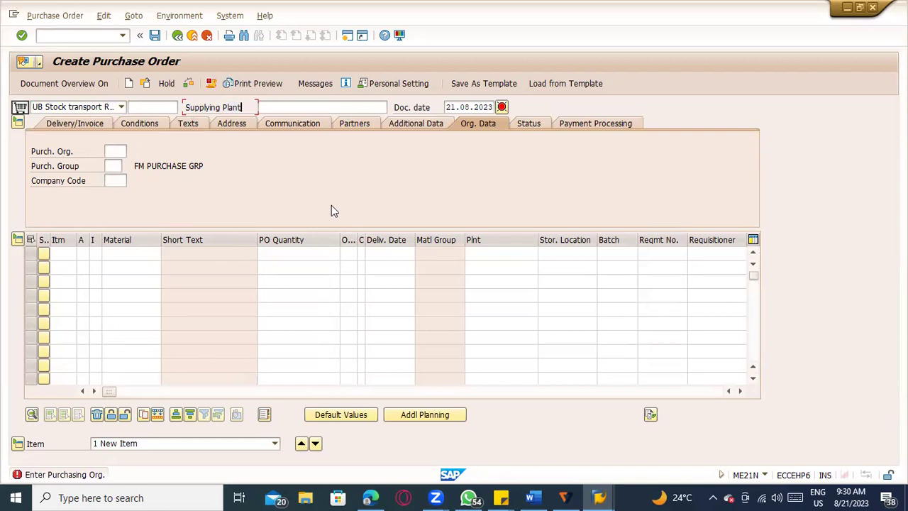
key(alt+Tab)
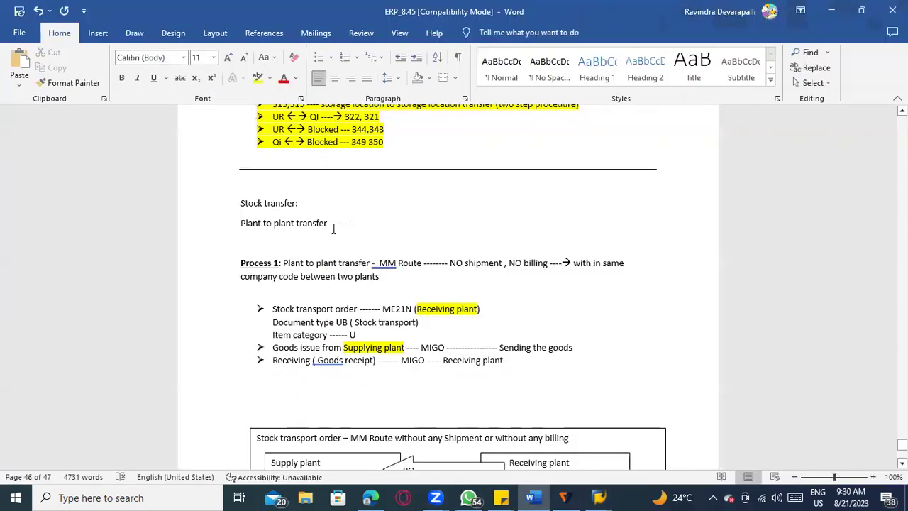
key(alt+Tab)
click(318, 106)
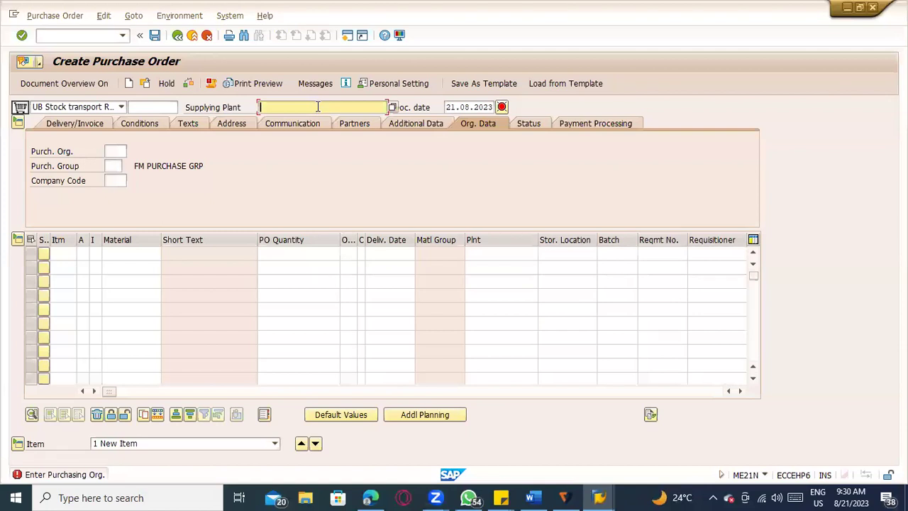
text(TACD)
key(Return)
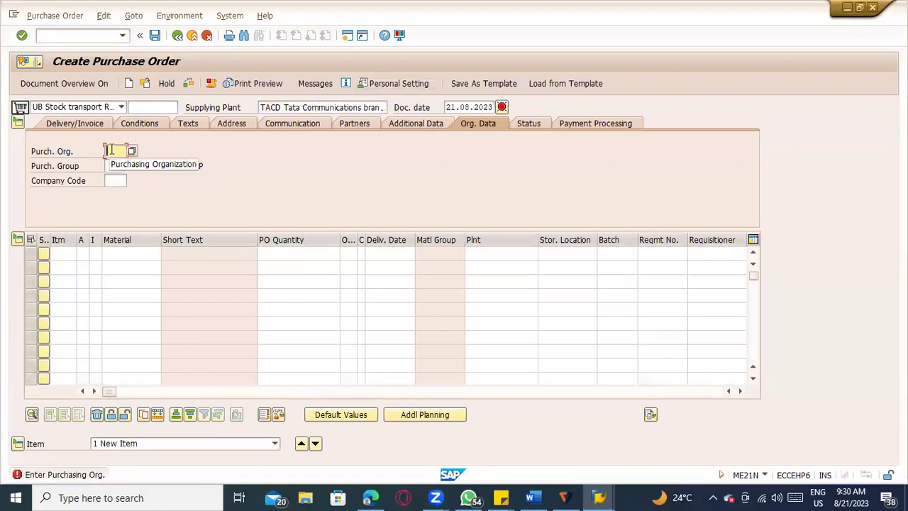
Step: Open the stock overview and pick material 100-100 from the history
click(97, 38)
text(/nme21n)
key(Return)
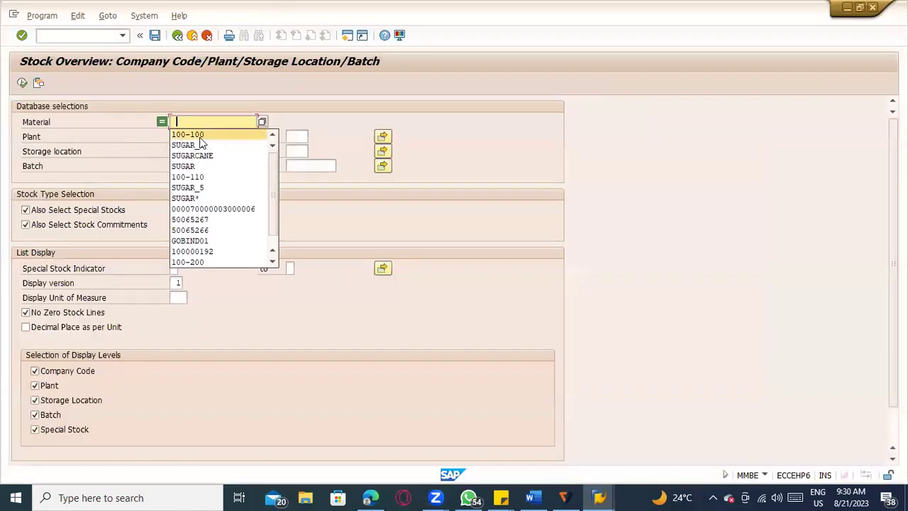
click(198, 137)
Step: Run the stock overview for 100-100 and scroll through its plant stock
click(23, 82)
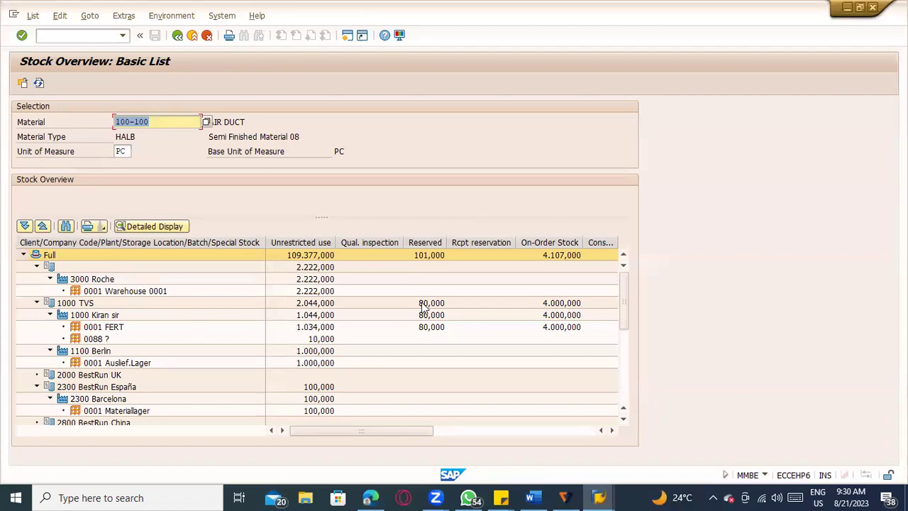
scroll(349, 305, down, 1)
scroll(349, 307, down, 2)
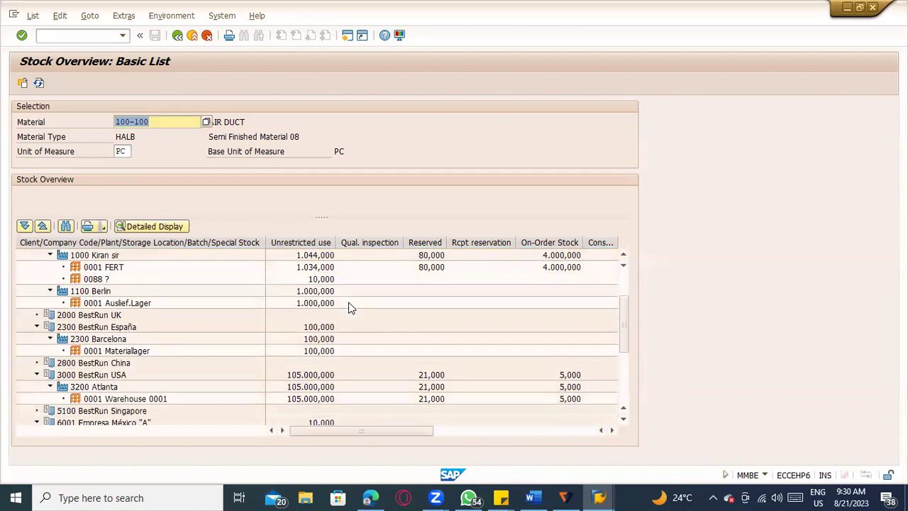
key(F10)
key(Escape)
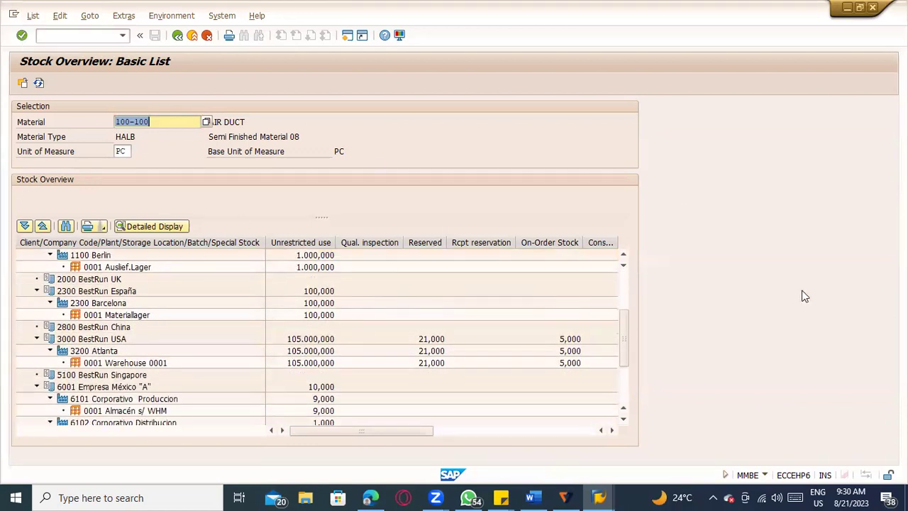
key(F3)
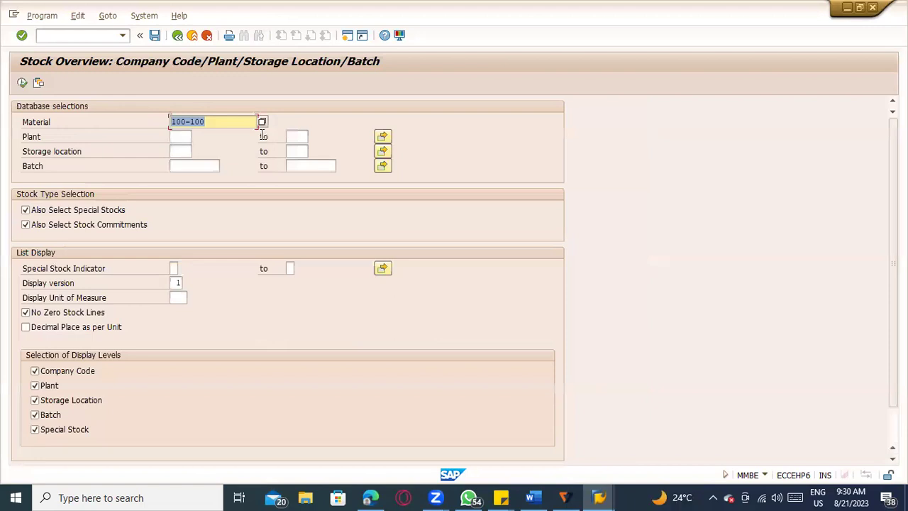
Step: Run the stock overview for material SUGAR
text(sugar)
key(Return)
click(22, 83)
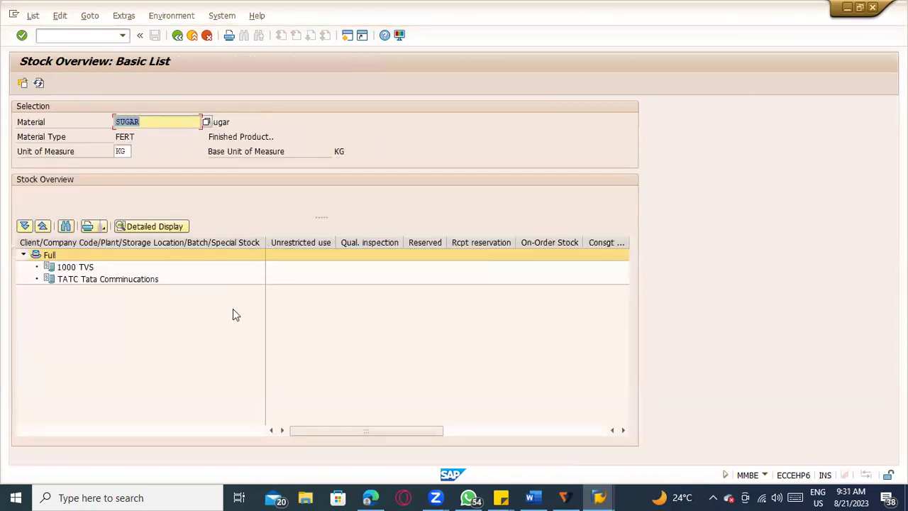
drag(408, 431, 22, 441)
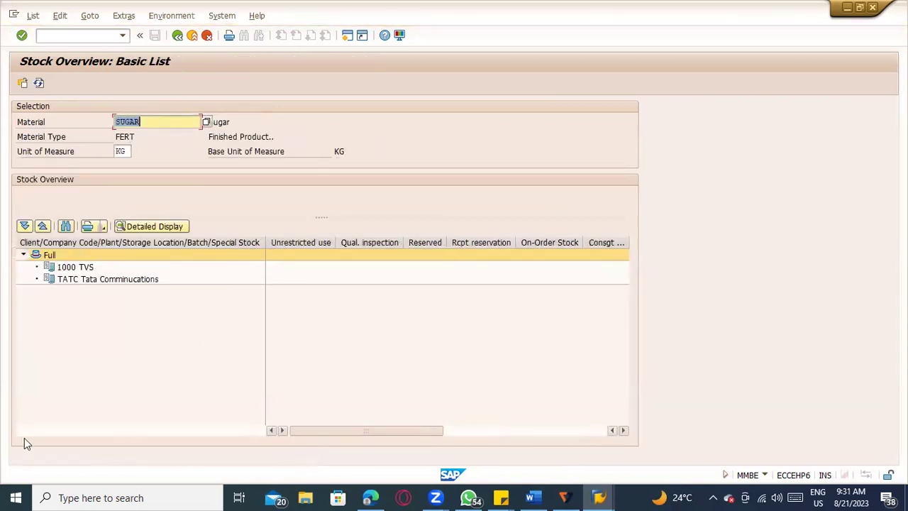
click(177, 35)
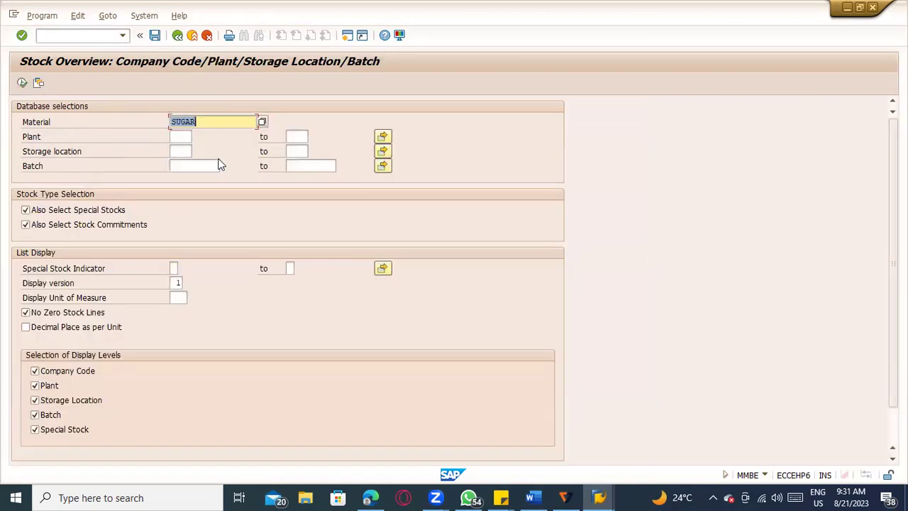
Step: Rerun the overview for 100-100 and confirm plant TACM holds 1,000 unrestricted
text(100-100)
right_click(218, 162)
click(22, 81)
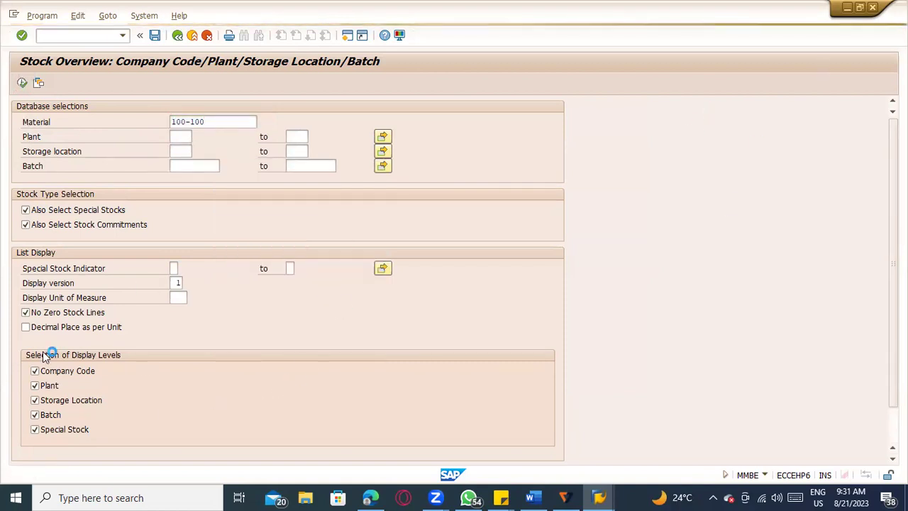
click(105, 279)
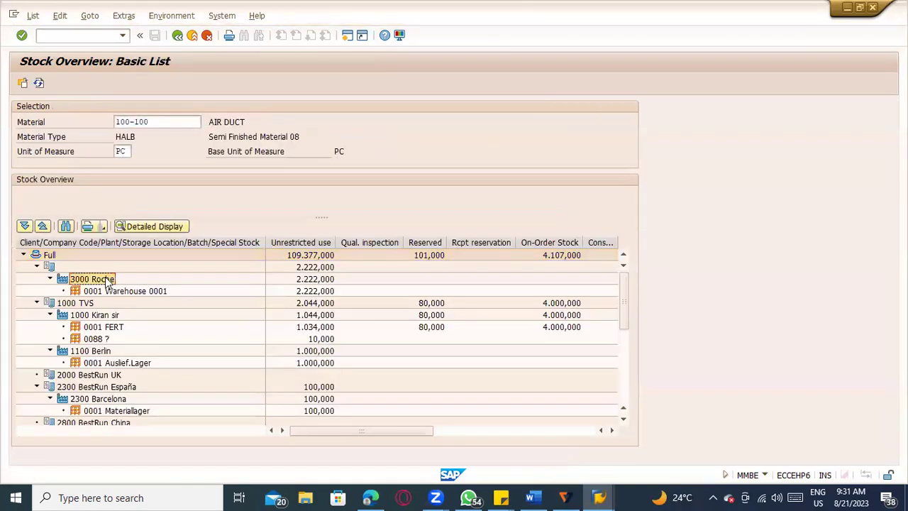
scroll(126, 333, down, 5)
scroll(127, 339, down, 2)
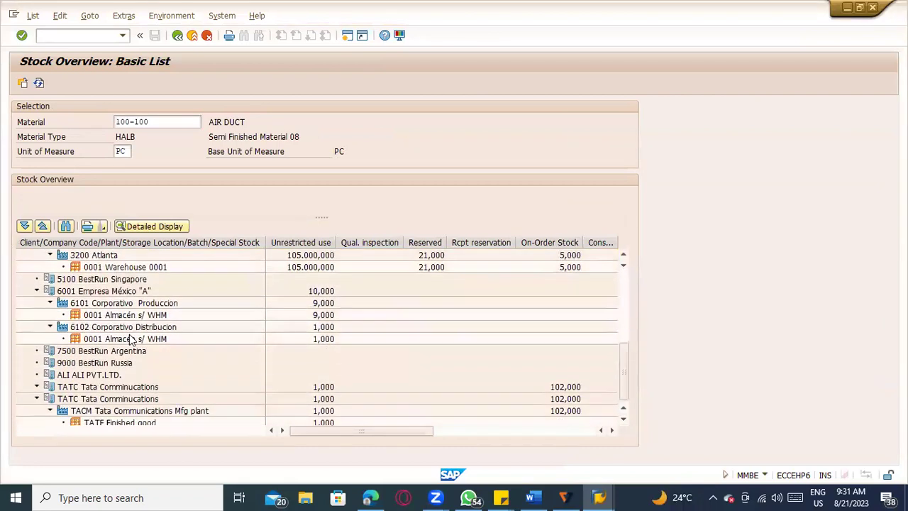
click(114, 399)
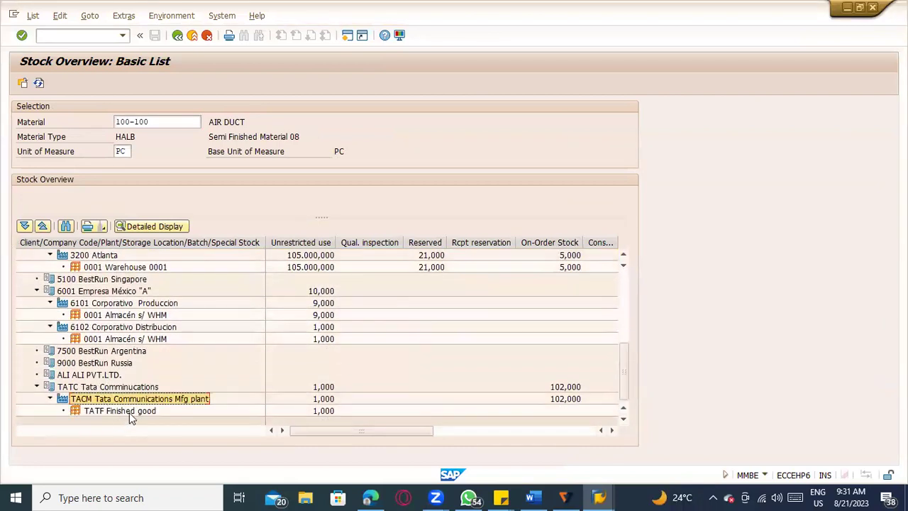
click(324, 400)
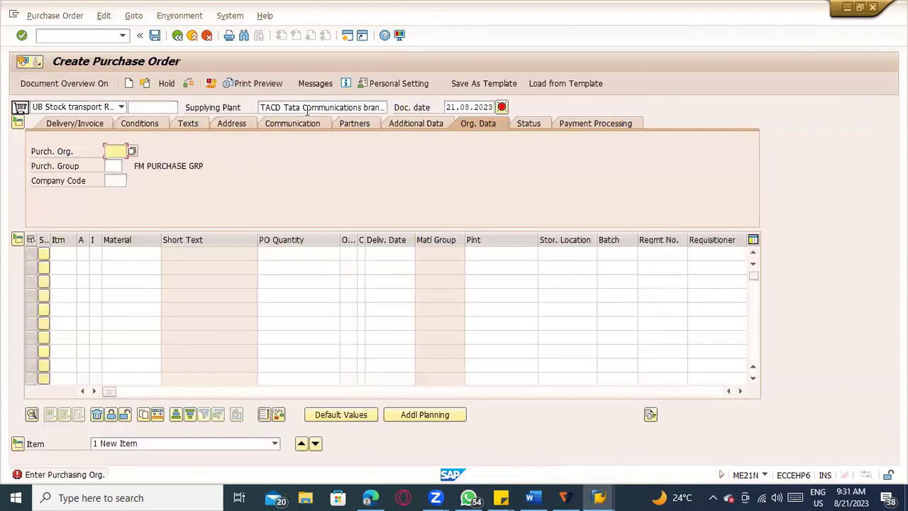
click(305, 108)
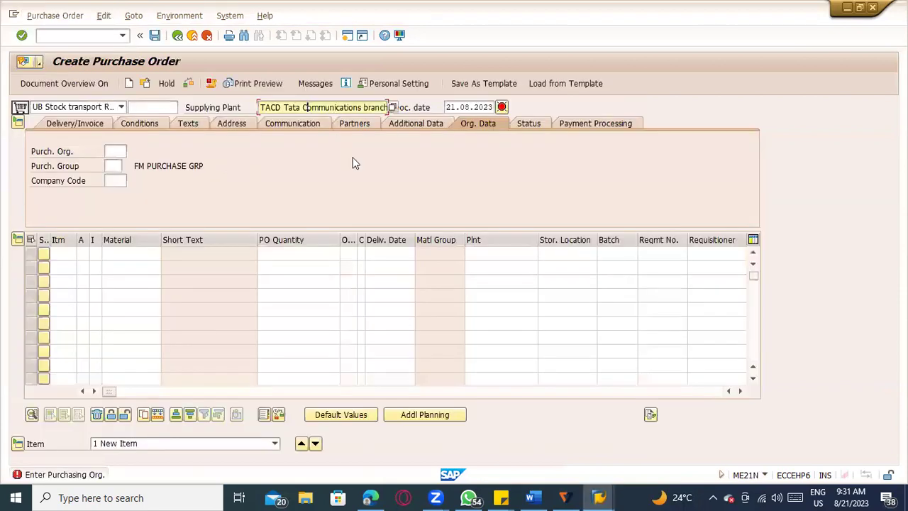
Step: Replace supplying plant TACD with TACM on the purchase order
key(Delete)
key(Delete)
key(Delete)
key(Delete)
key(Delete)
key(Delete)
key(Delete)
key(Delete)
key(Delete)
key(Delete)
key(Delete)
key(Delete)
key(Delete)
key(Delete)
key(Delete)
key(Delete)
key(Delete)
key(Delete)
key(Delete)
key(Delete)
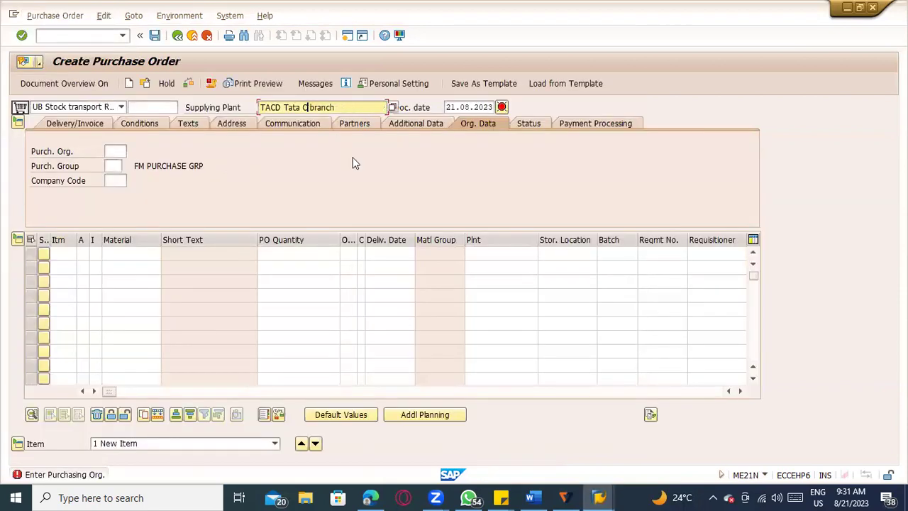
key(BackSpace)
key(BackSpace)
key(BackSpace)
key(BackSpace)
key(BackSpace)
key(BackSpace)
key(BackSpace)
key(BackSpace)
key(BackSpace)
text(TACM)
key(Return)
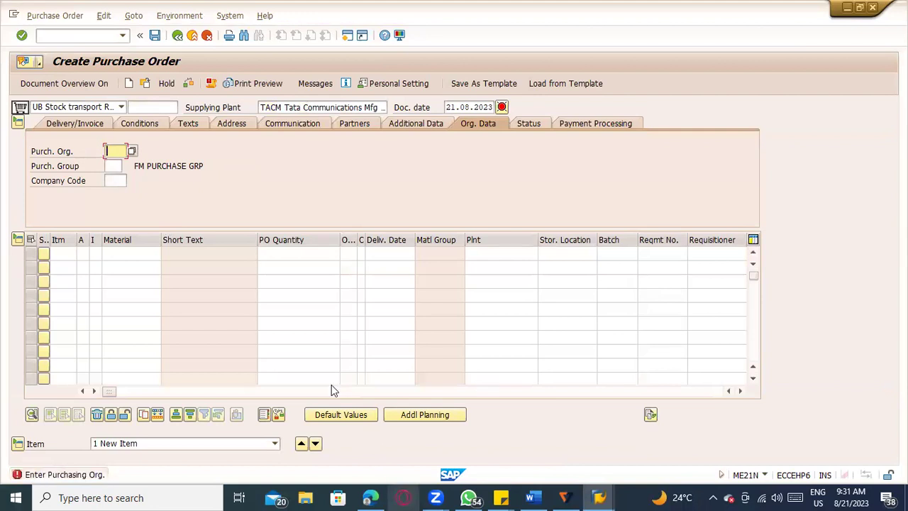
Step: Check material 100-100 in the stock overview, then go to the empty line below the Word steps
key(alt+Tab)
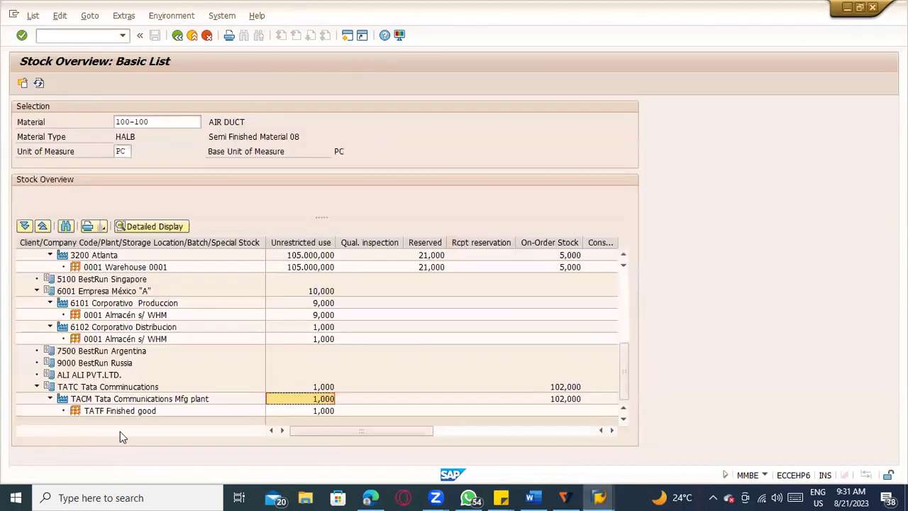
drag(156, 123, 98, 122)
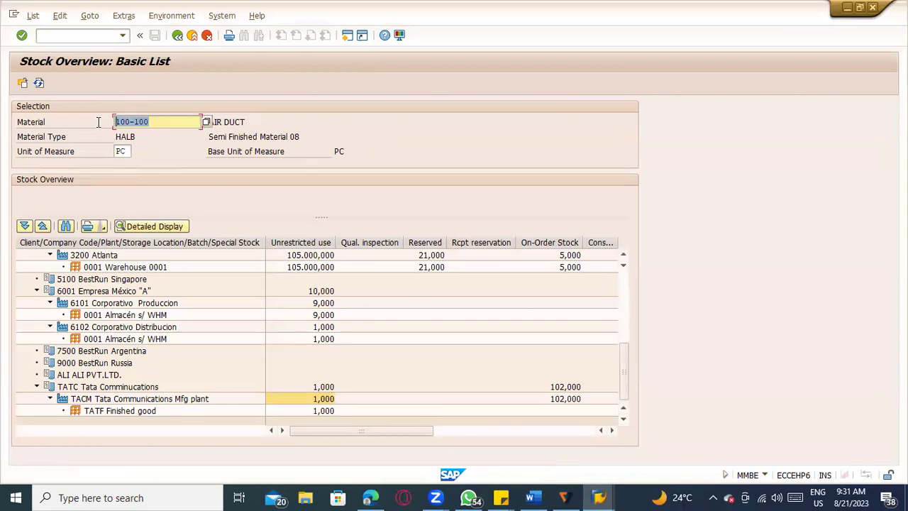
key(alt+Tab)
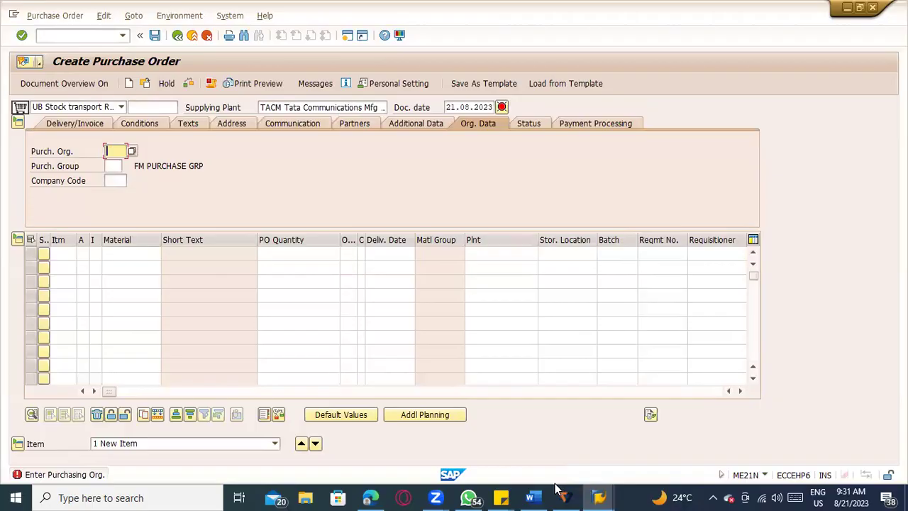
click(531, 496)
scroll(316, 336, down, 2)
click(316, 337)
Step: Type 'TACM ---- TACD' in the notes and return to the SAP purchase order
text(T)
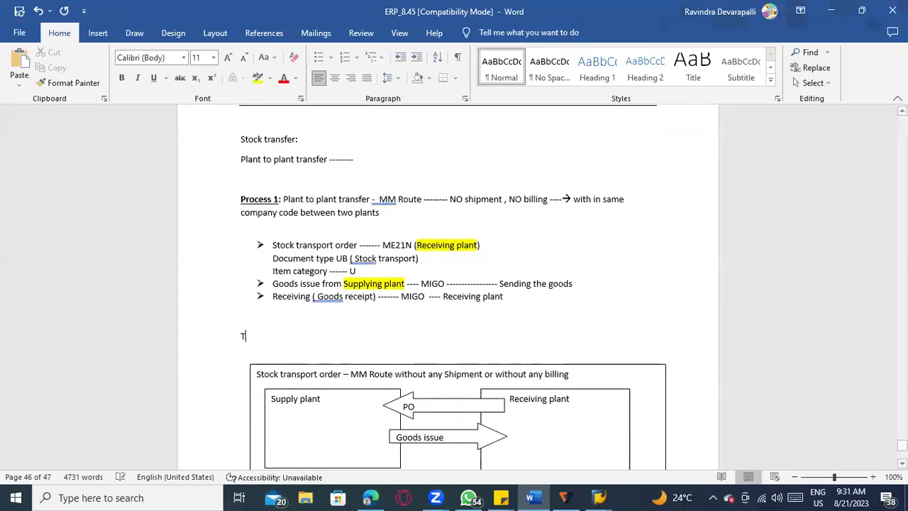
text(AX)
key(BackSpace)
text(CM )
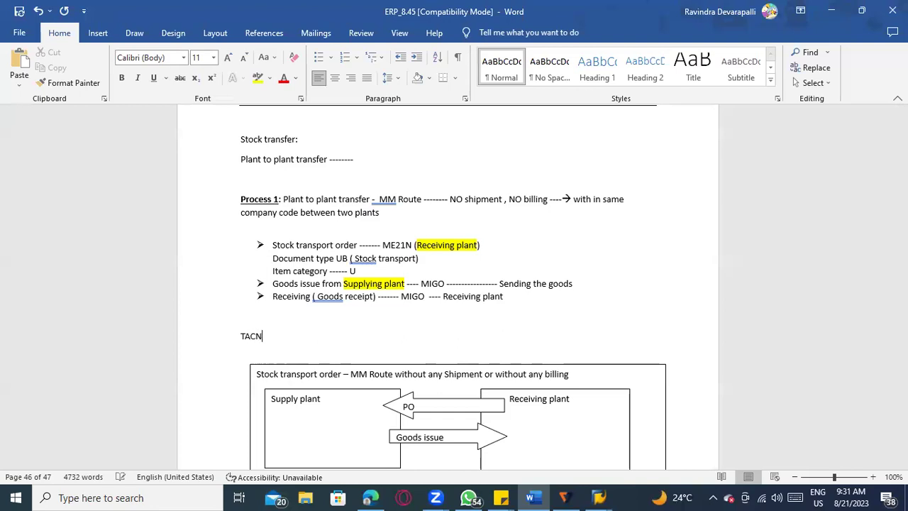
text(---- TACD)
click(599, 497)
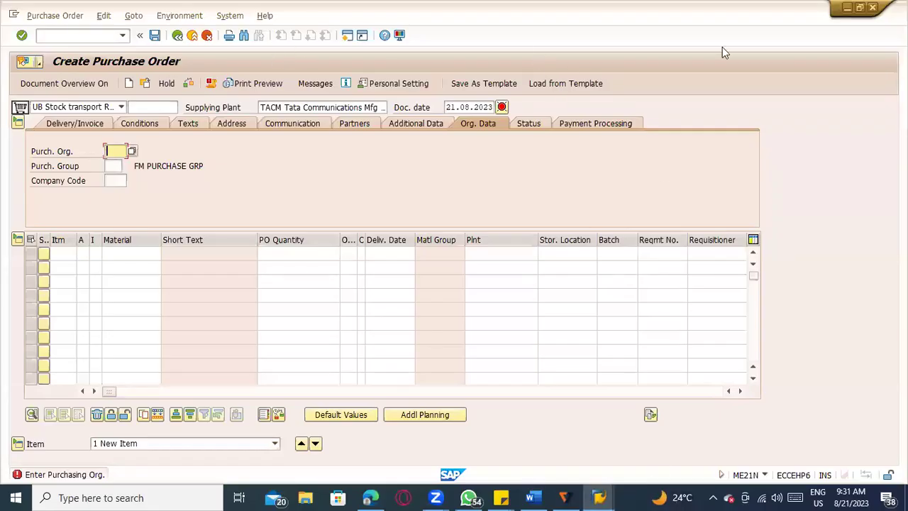
Step: Open /nMM60 with material 100-100 and plant TACD
click(89, 35)
text(/)
key(BackSpace)
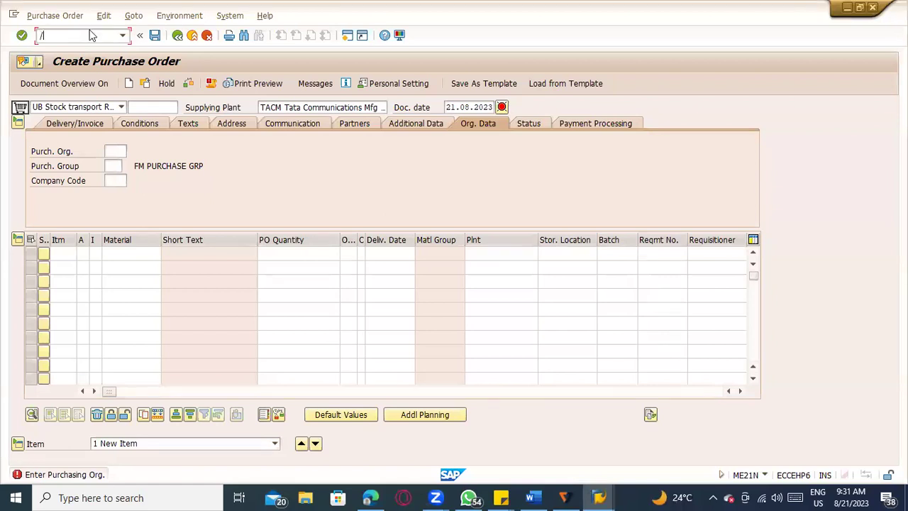
text(nmm60)
key(Return)
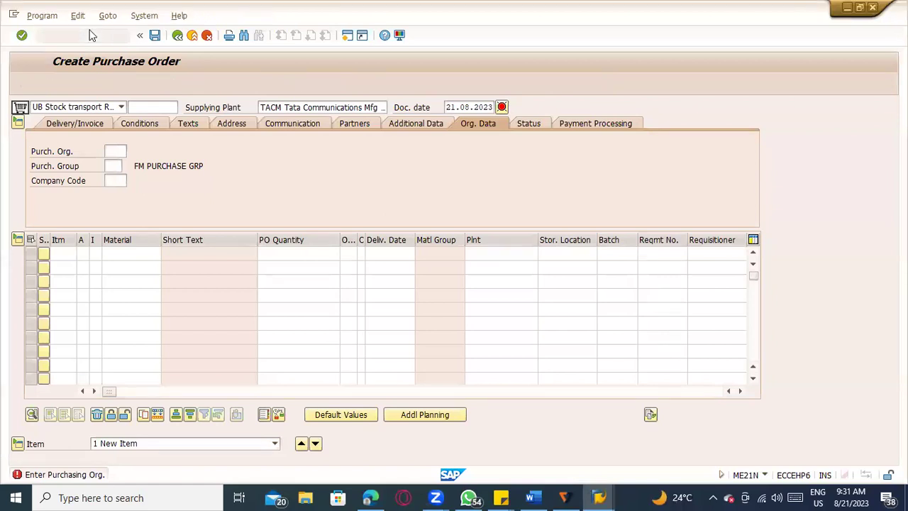
text(100-100)
key(Tab)
key(Tab)
key(Tab)
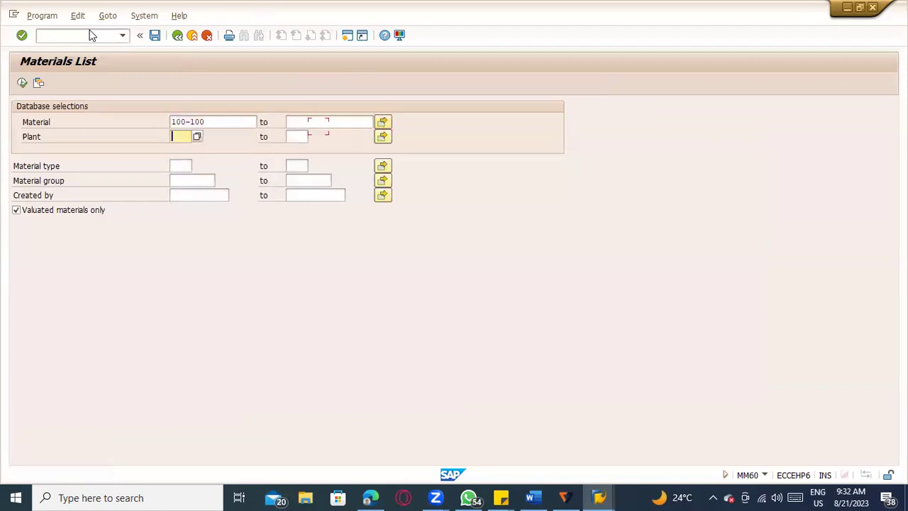
text(TACM)
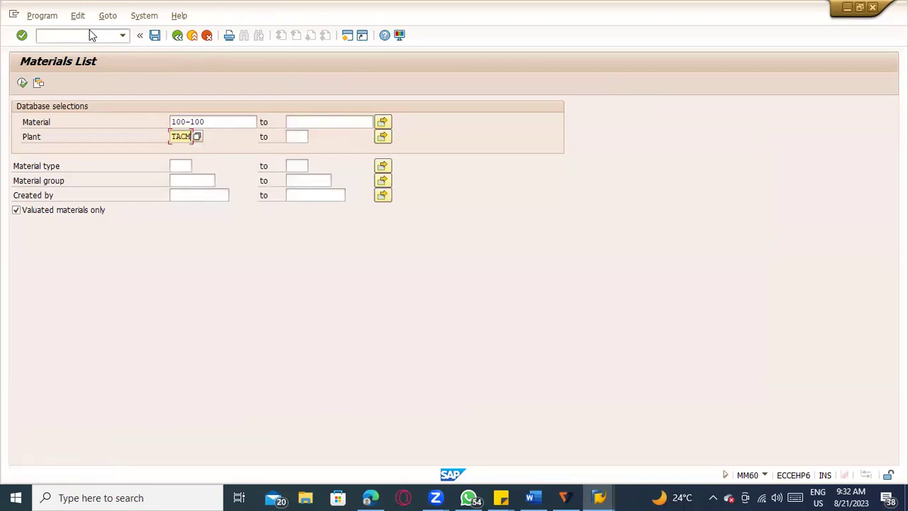
key(Tab)
key(shift+Tab)
text(TACD)
key(Tab)
key(Tab)
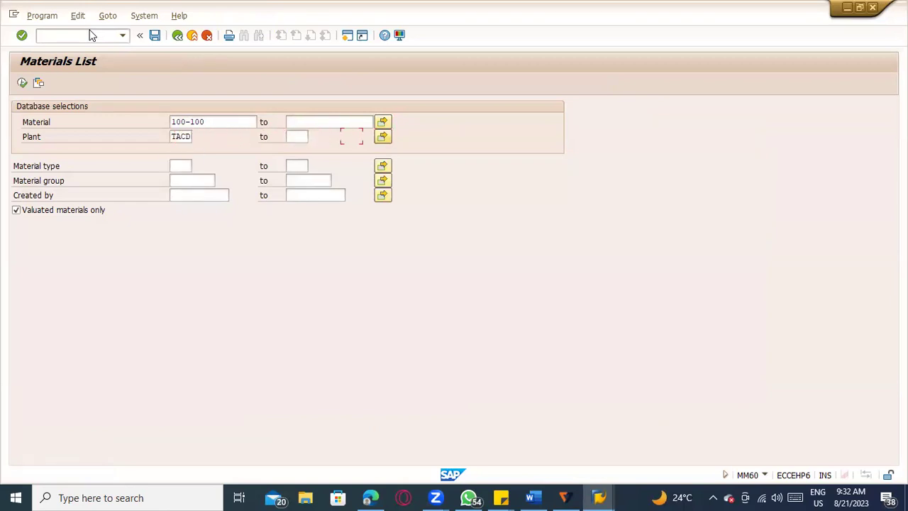
Step: Add TACM as a second plant via multiple selection and execute the materials list
key(Return)
key(Down)
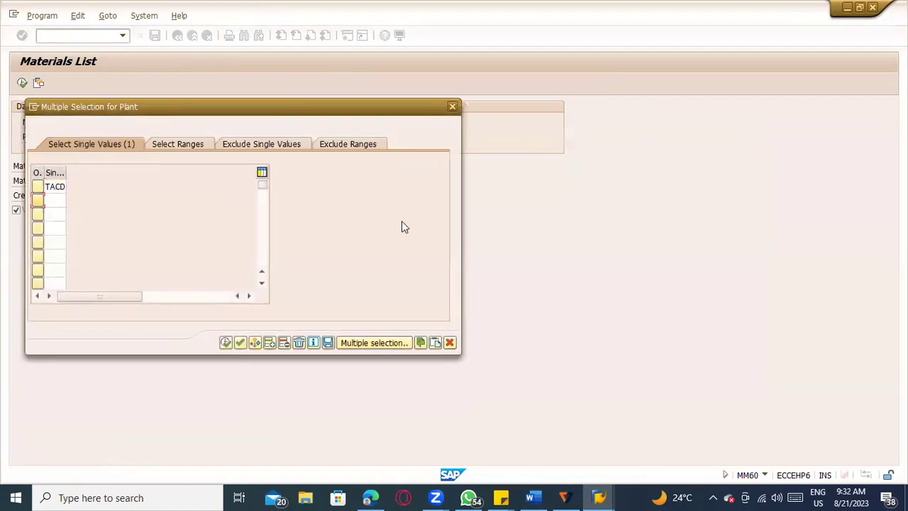
text(TACM)
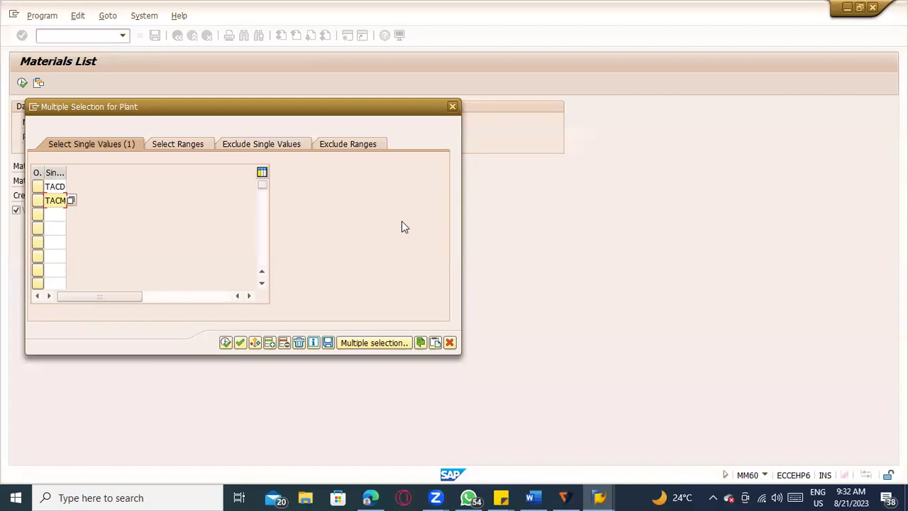
click(224, 343)
click(240, 342)
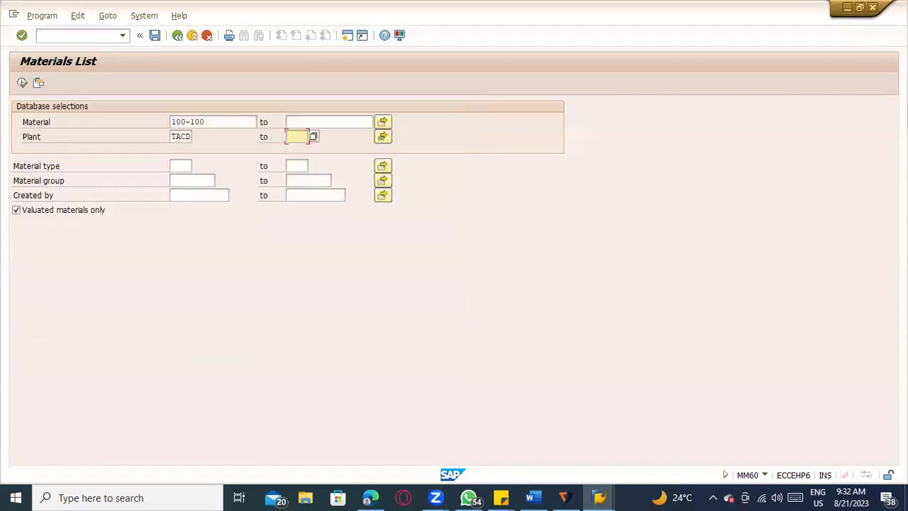
click(23, 83)
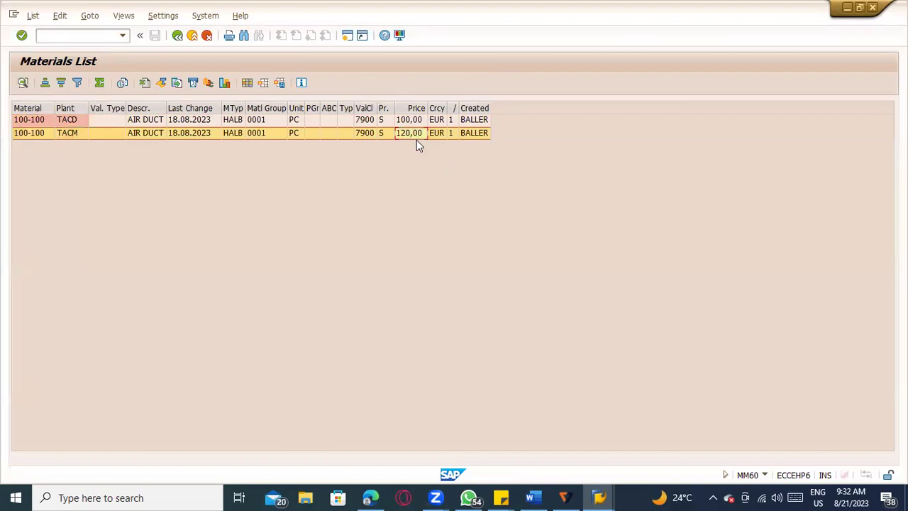
key(alt+Tab)
key(alt+Tab)
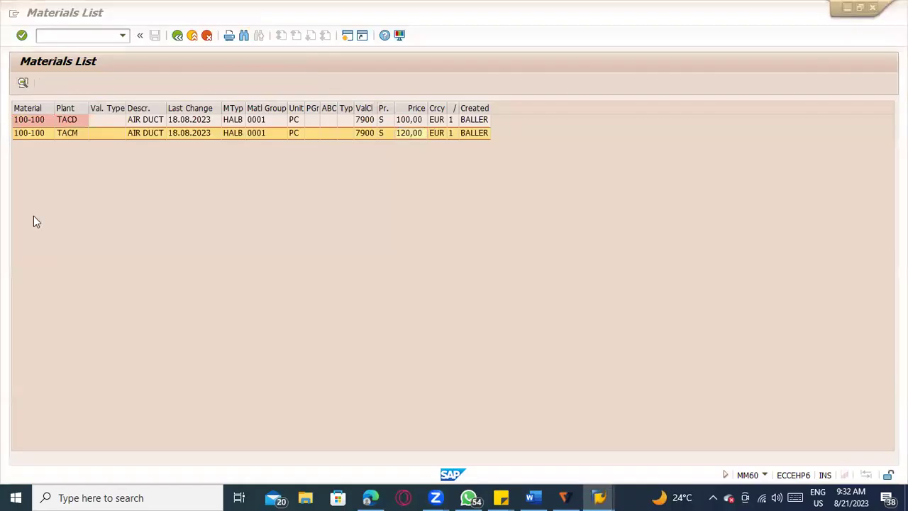
key(alt+Tab)
key(alt+Tab)
key(alt+Tab)
key(alt+Tab)
key(alt+Tab)
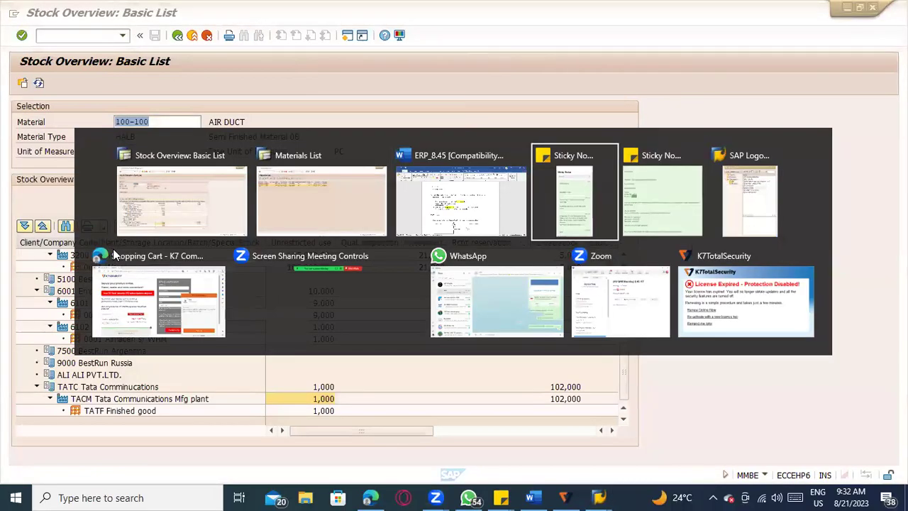
Step: Return to SAP and try opening MM03 with /omm03
key(alt+shift+Tab)
key(alt+shift+Tab)
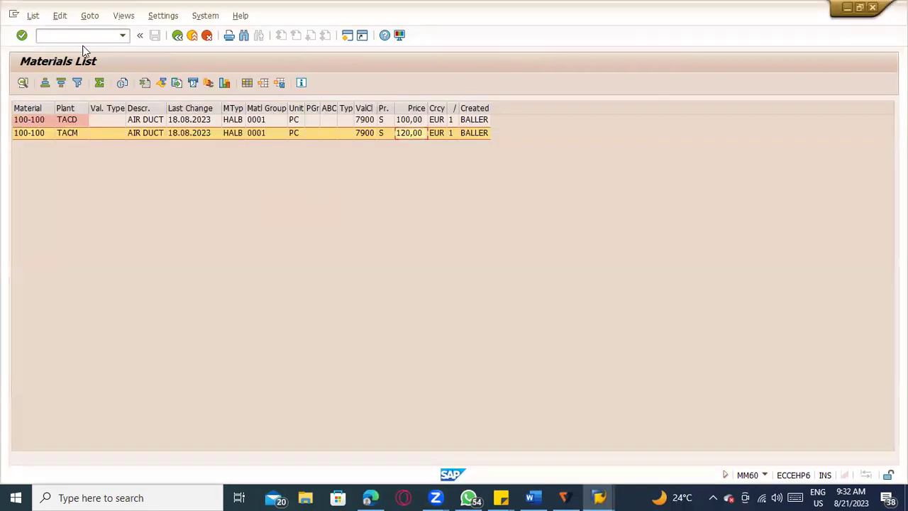
text(/omm03)
key(Return)
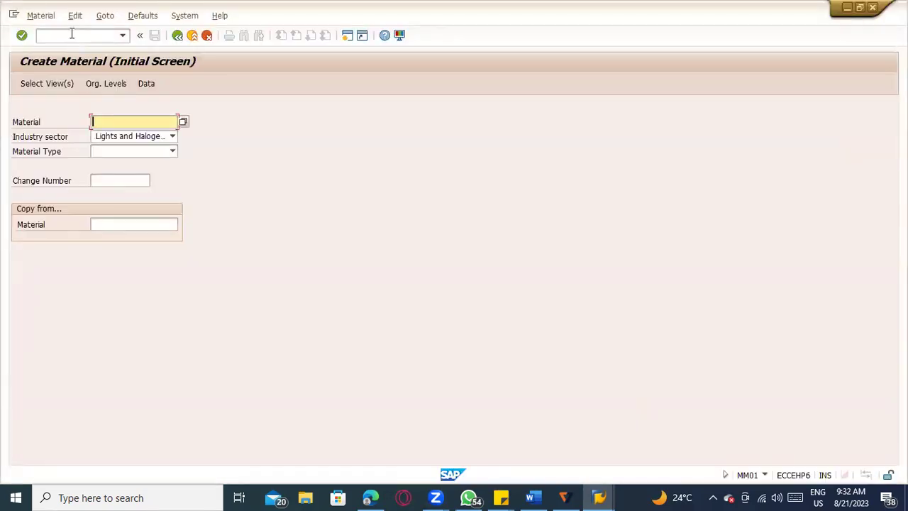
Step: Reopen ME21N to review its order types keeping NB, then switch to /nmm01
click(72, 33)
text(/nme21)
key(Return)
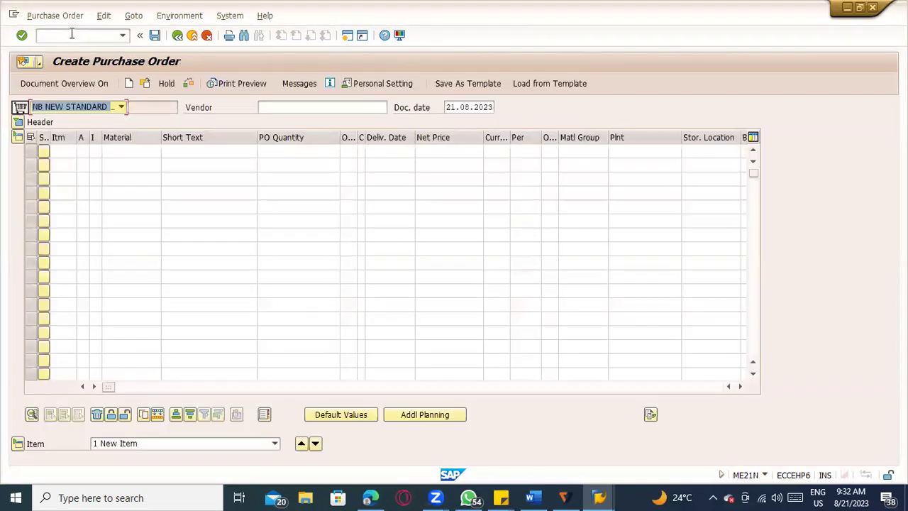
click(107, 110)
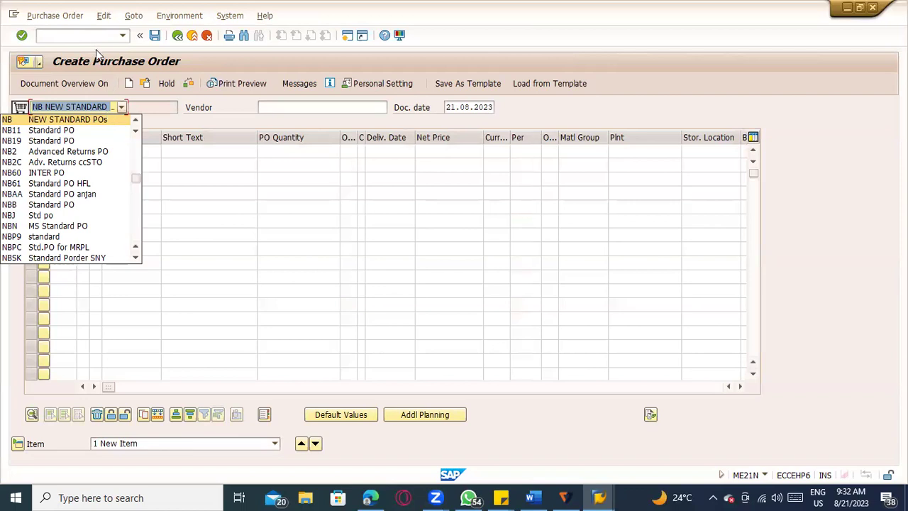
click(108, 119)
click(106, 107)
click(102, 34)
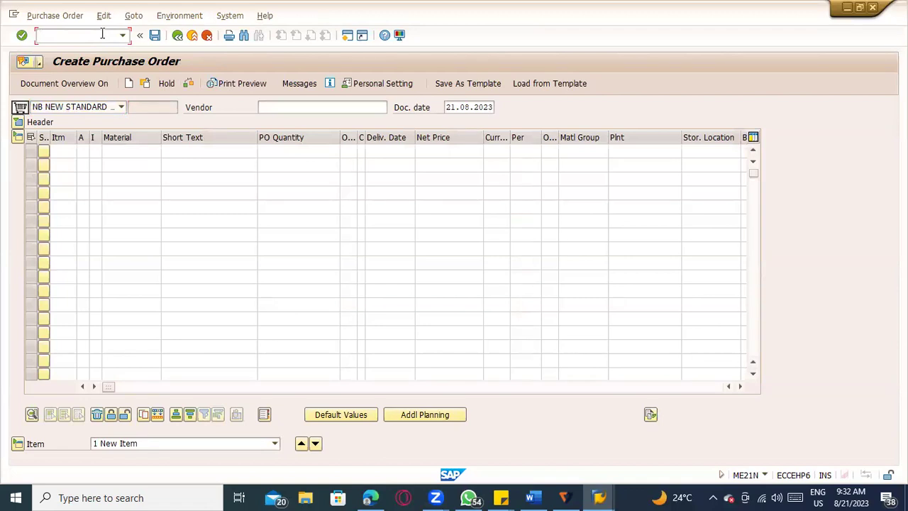
text(/nmm01)
key(Return)
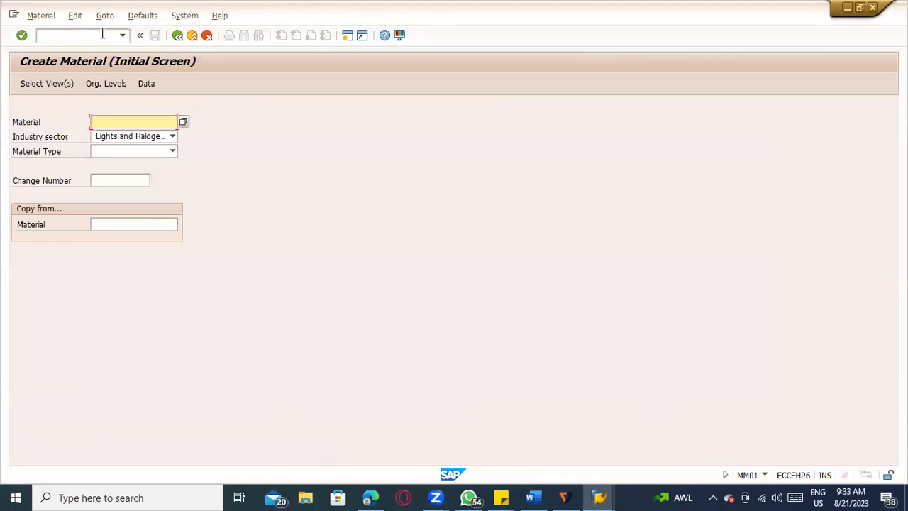
Step: Load 100-100 and select the Purchasing, General Plant Data / Storage 1 and 2, and Accounting 1 views
text(100-100)
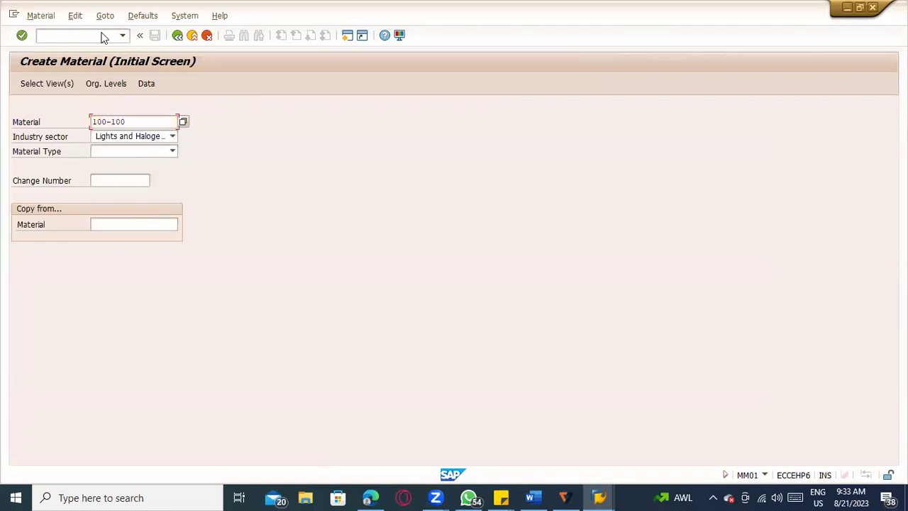
key(Return)
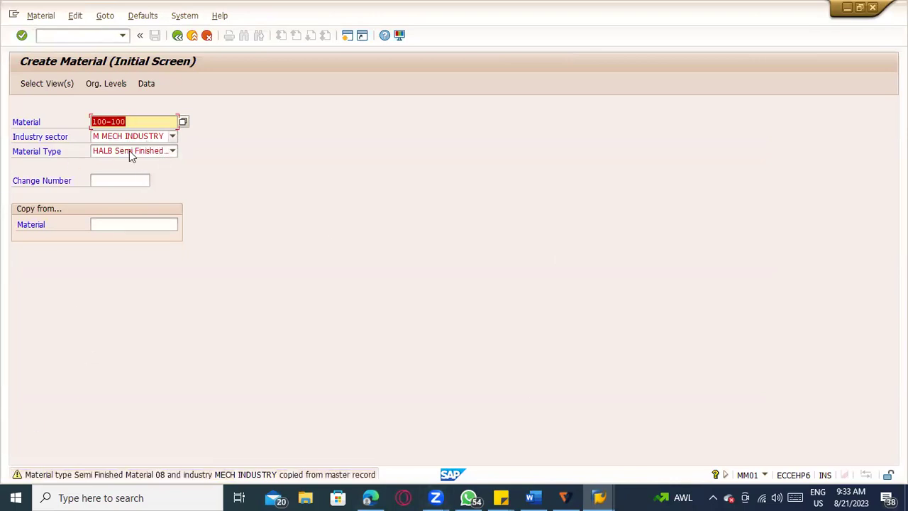
click(65, 83)
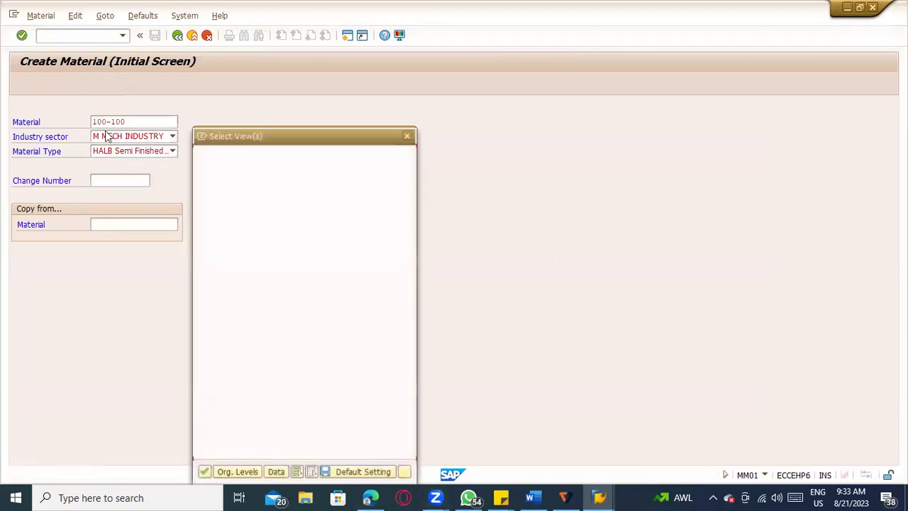
click(207, 184)
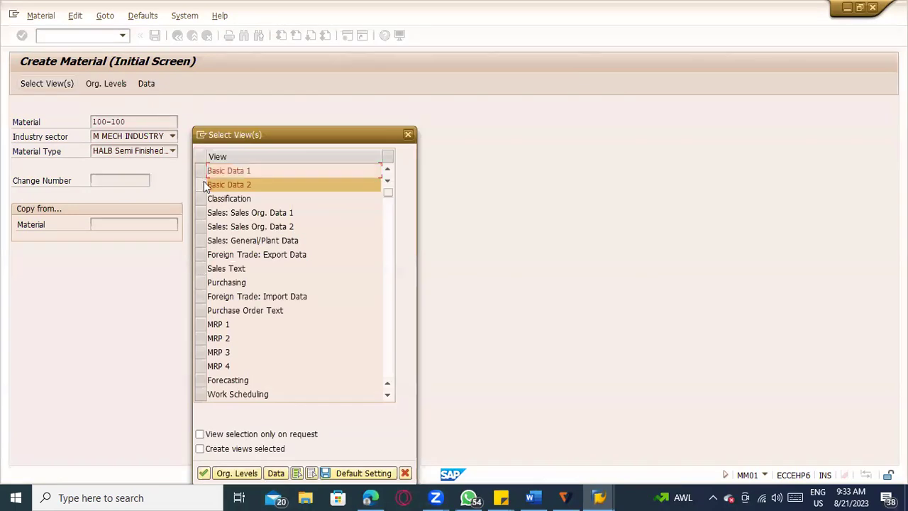
click(207, 282)
scroll(245, 340, down, 1)
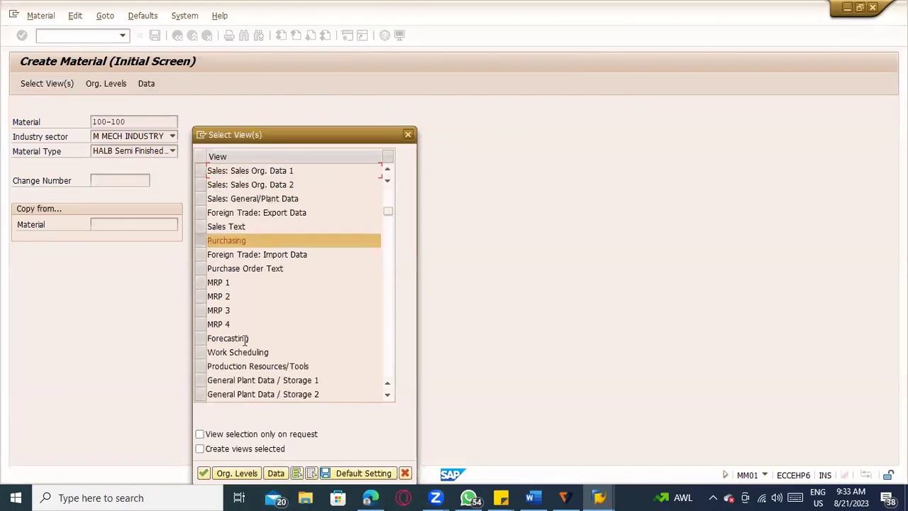
click(199, 381)
click(201, 395)
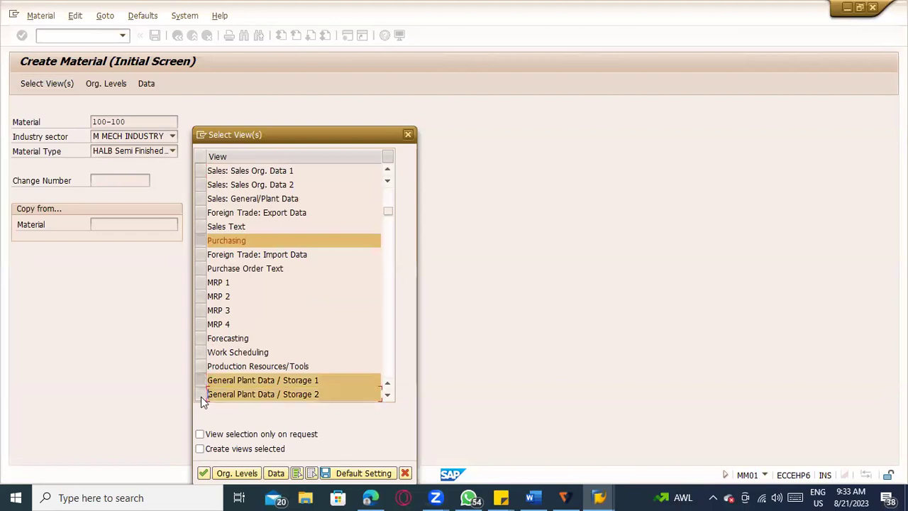
scroll(274, 337, down, 3)
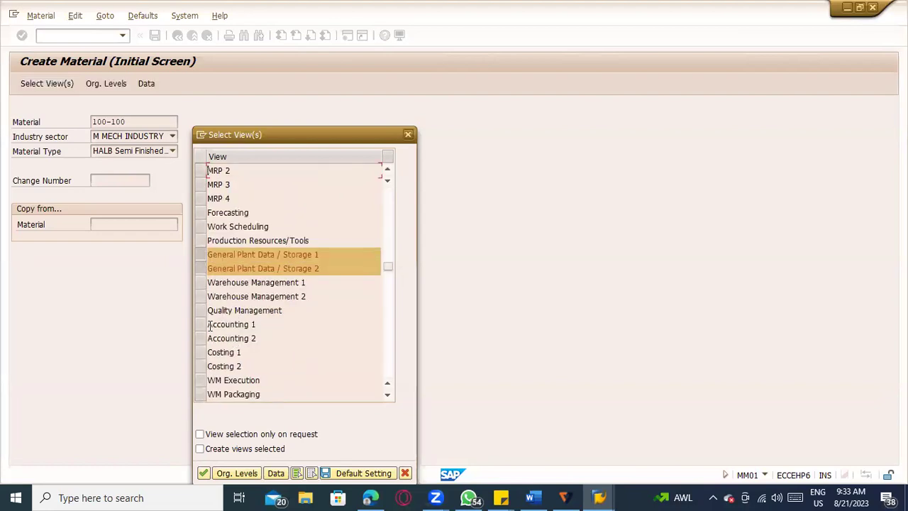
click(201, 324)
Step: Add the Accounting 2 view and enter plant TASM in Organizational Levels
click(200, 339)
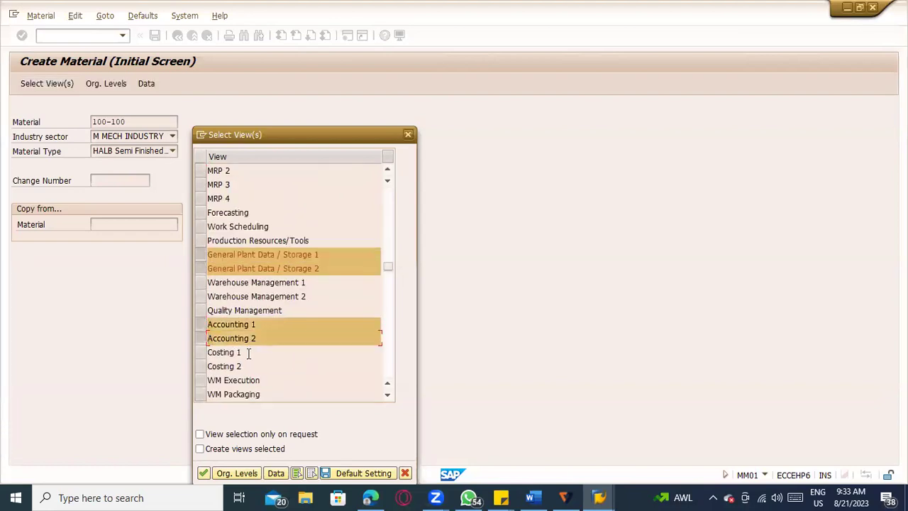
key(Return)
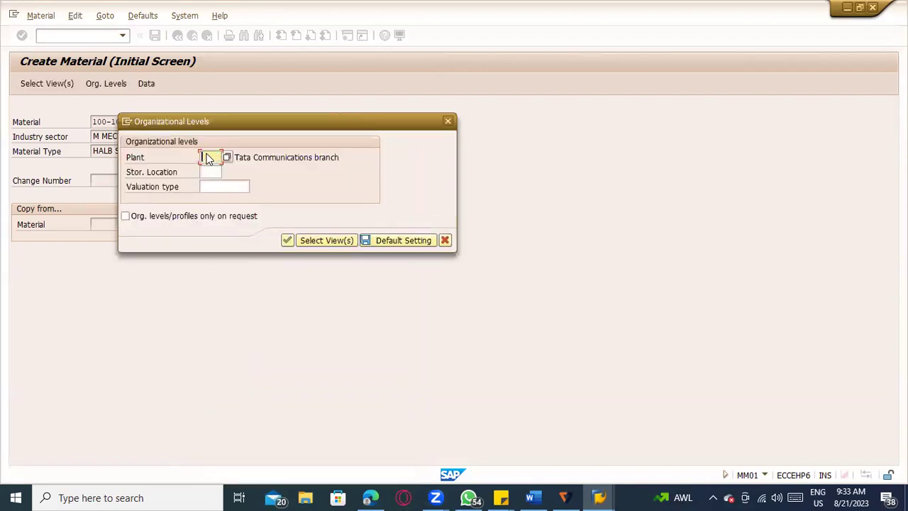
click(207, 157)
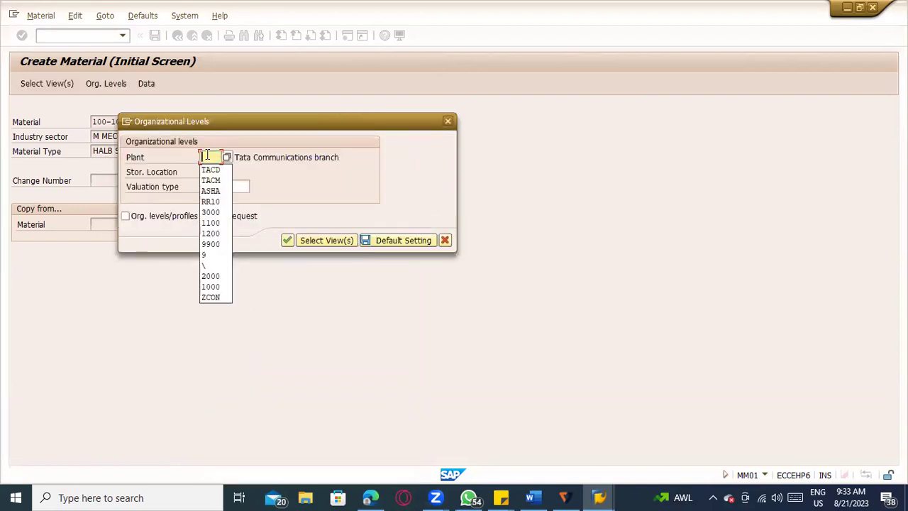
text(TACM)
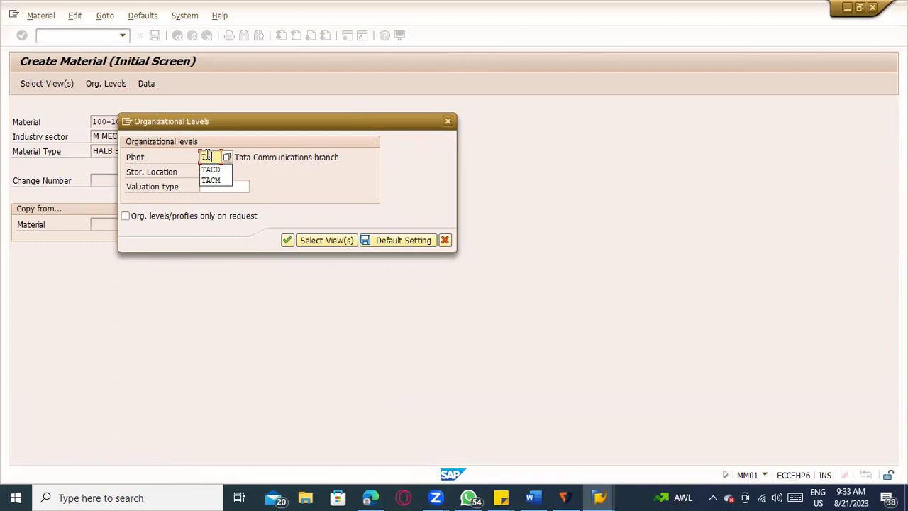
text(S)
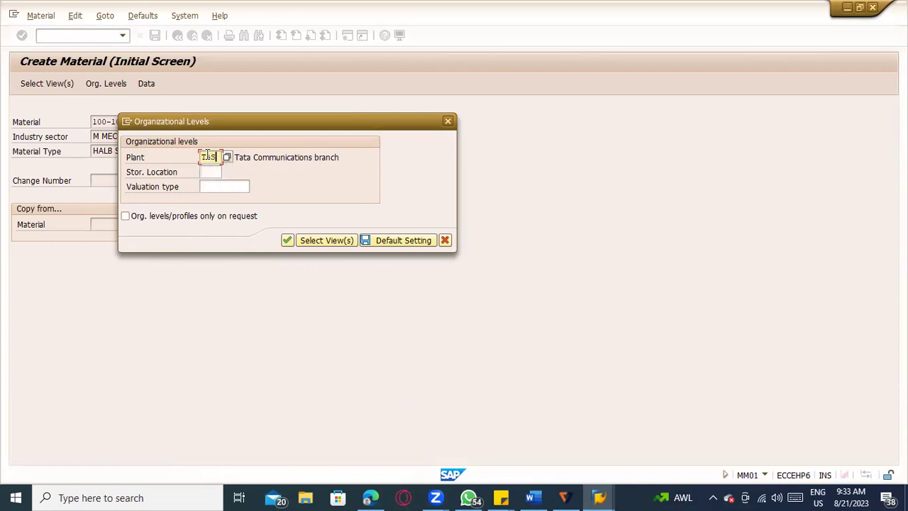
key(BackSpace)
text(SM)
key(Return)
Step: Correct the plant to TASA after the not-found error, then open a new SAP session
key(Return)
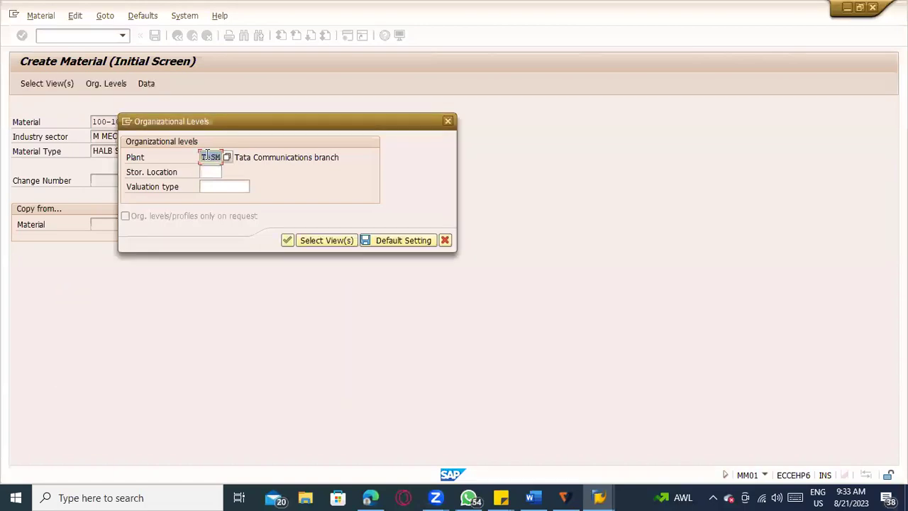
click(212, 157)
key(BackSpace)
key(BackSpace)
text(SA)
key(Return)
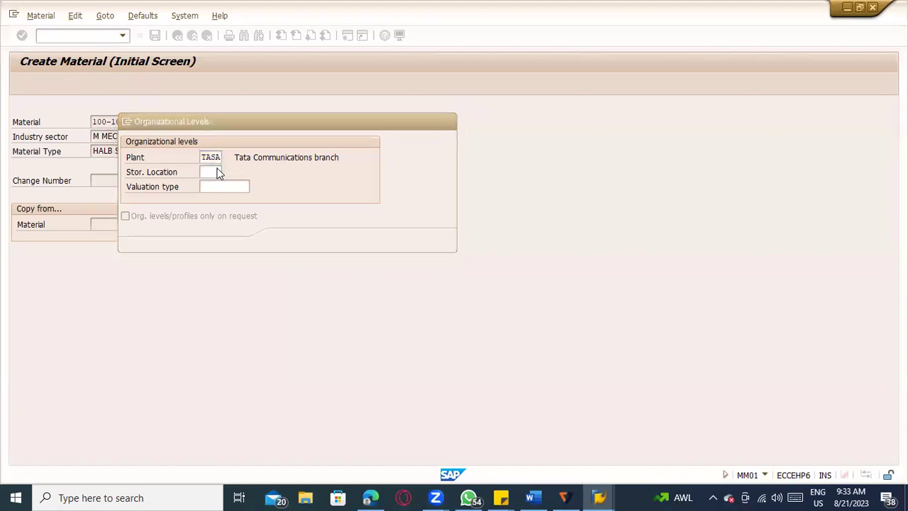
key(Return)
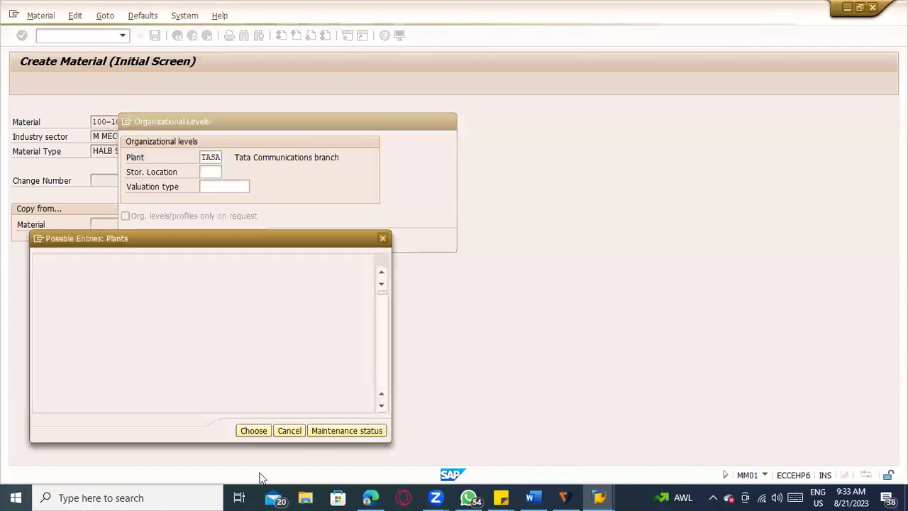
click(126, 121)
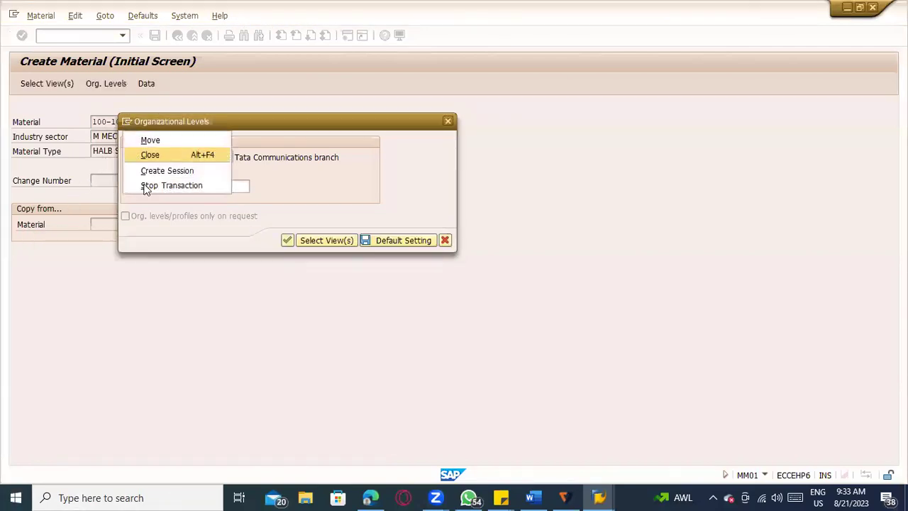
click(158, 196)
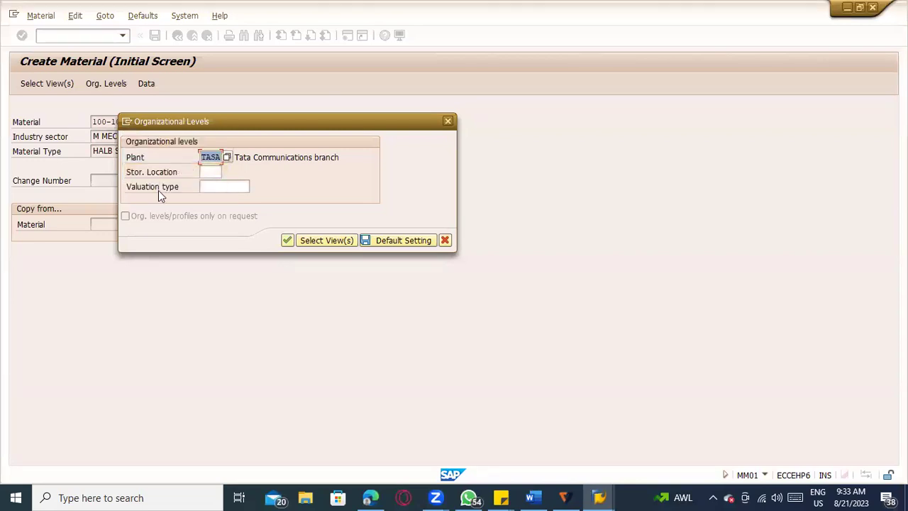
Step: Run SE16N on table T001W with Plant TA* and maximize the result list
text(se16n)
key(Return)
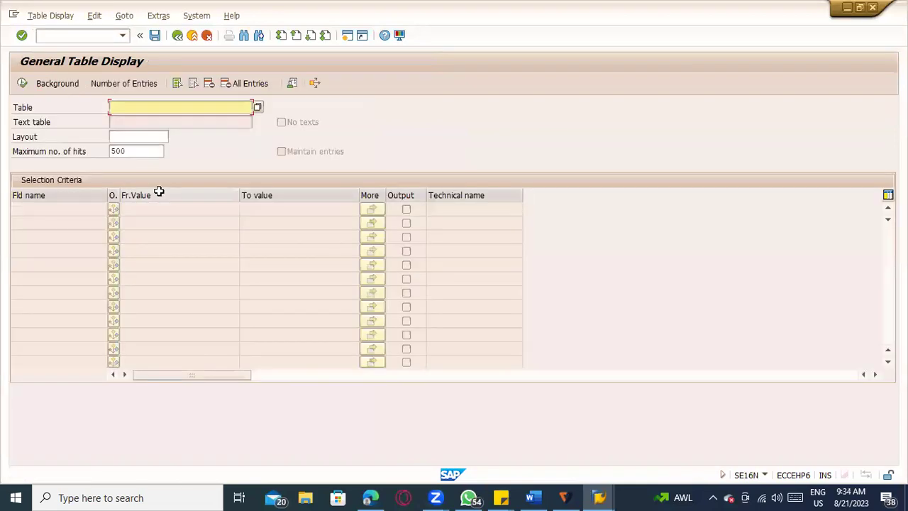
text(t001w)
key(Return)
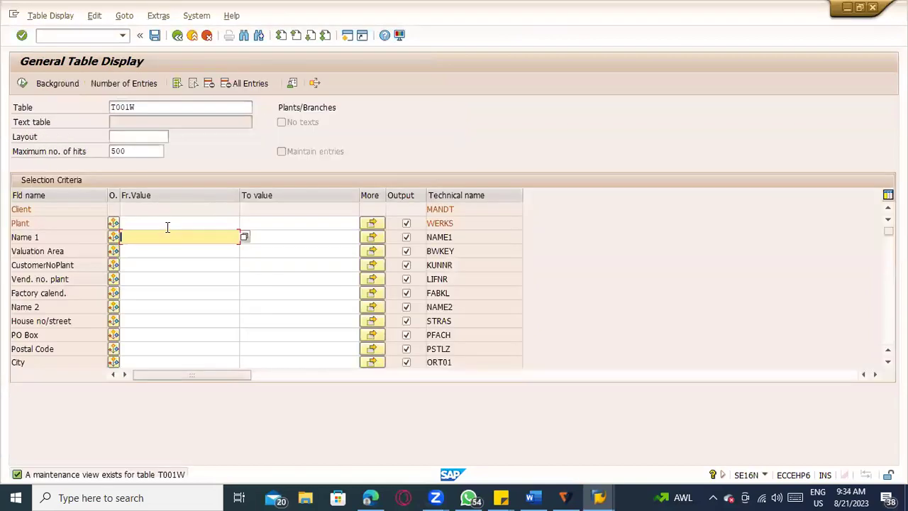
click(164, 221)
text(TA*)
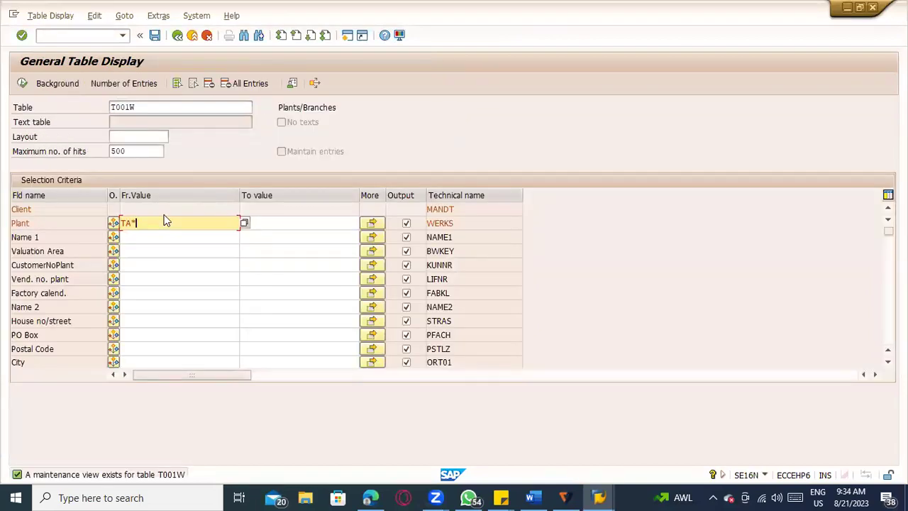
drag(39, 17, 16, 89)
click(30, 85)
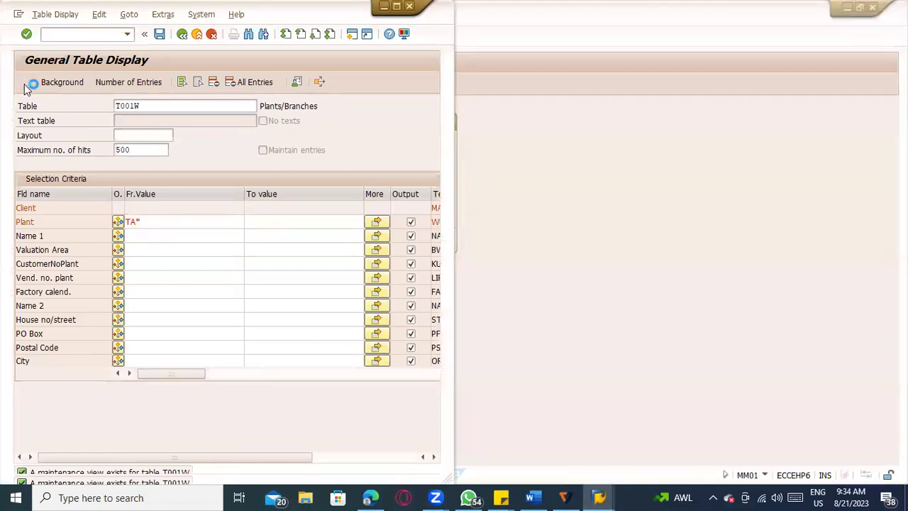
click(27, 83)
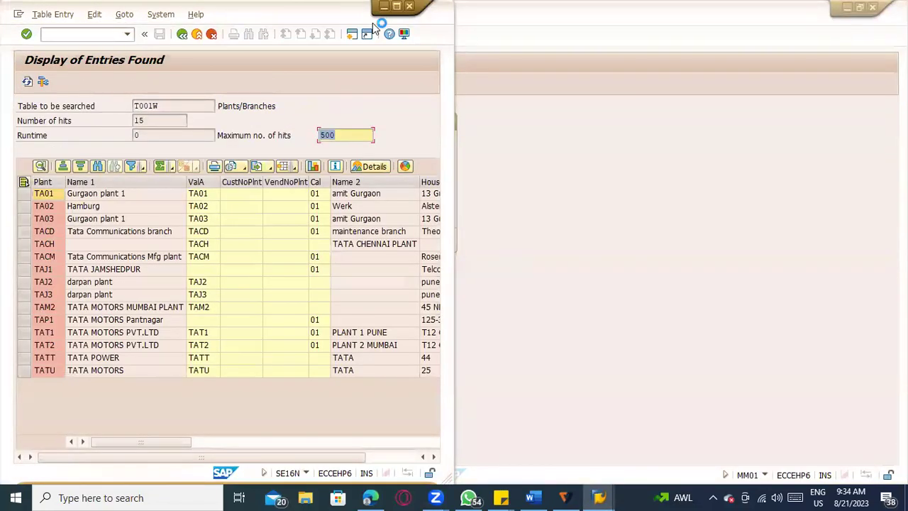
click(397, 5)
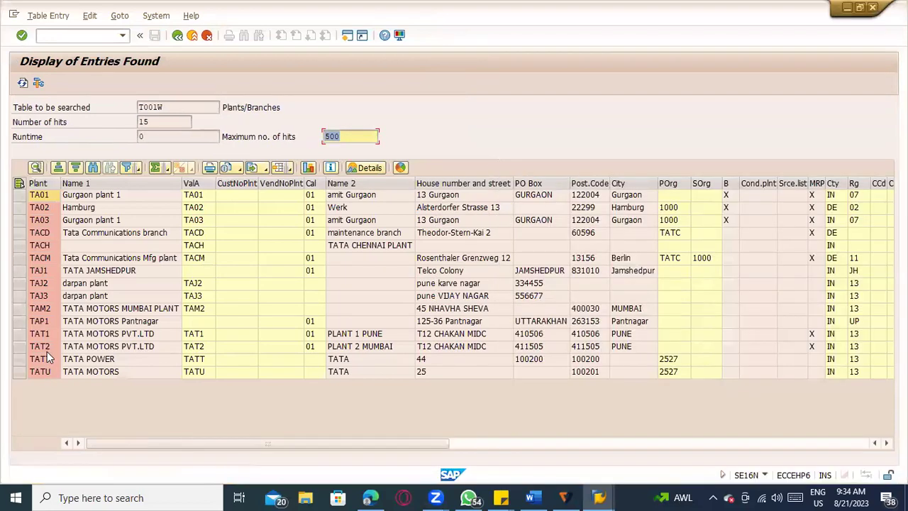
Step: Compare plants TACD and TACM, try TACH in Org Levels (company code error), then note TAT1
click(44, 234)
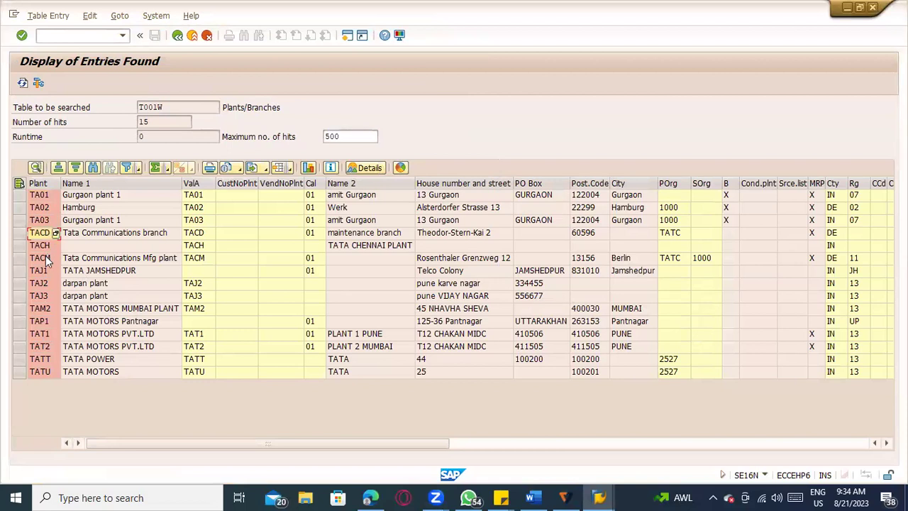
click(45, 256)
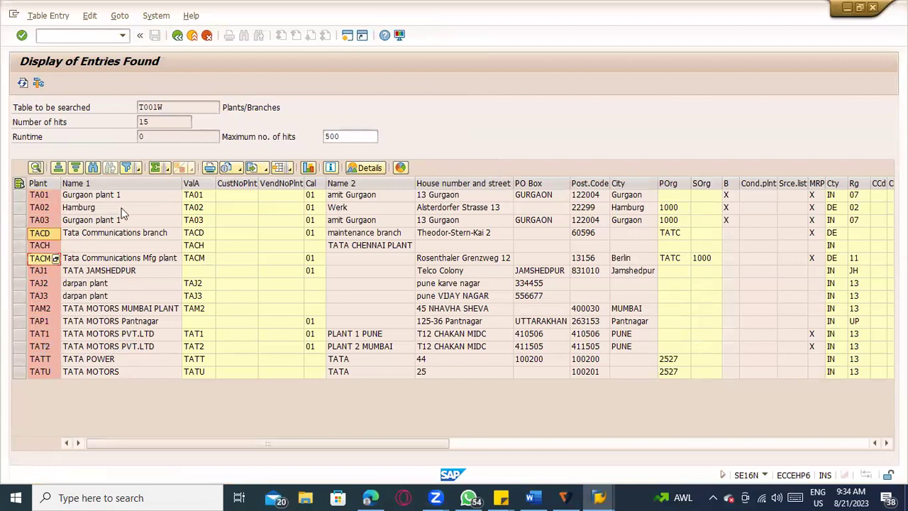
click(119, 232)
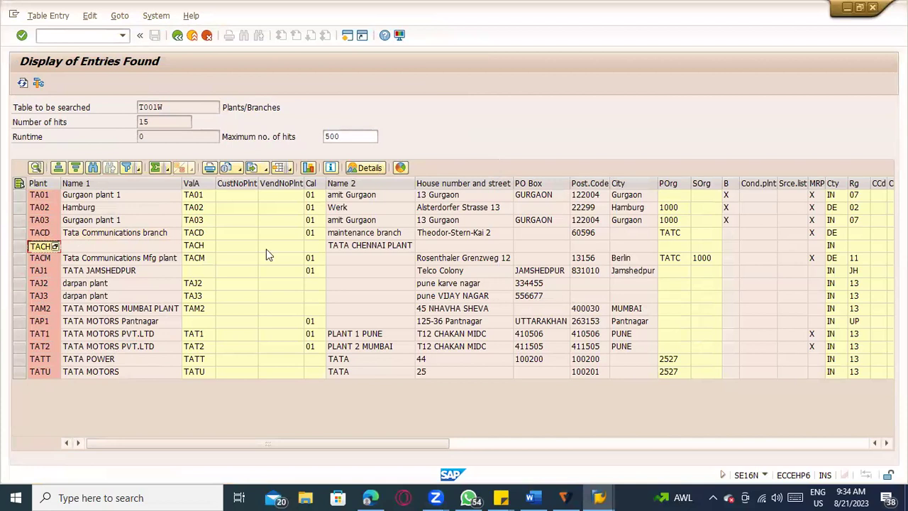
key(Return)
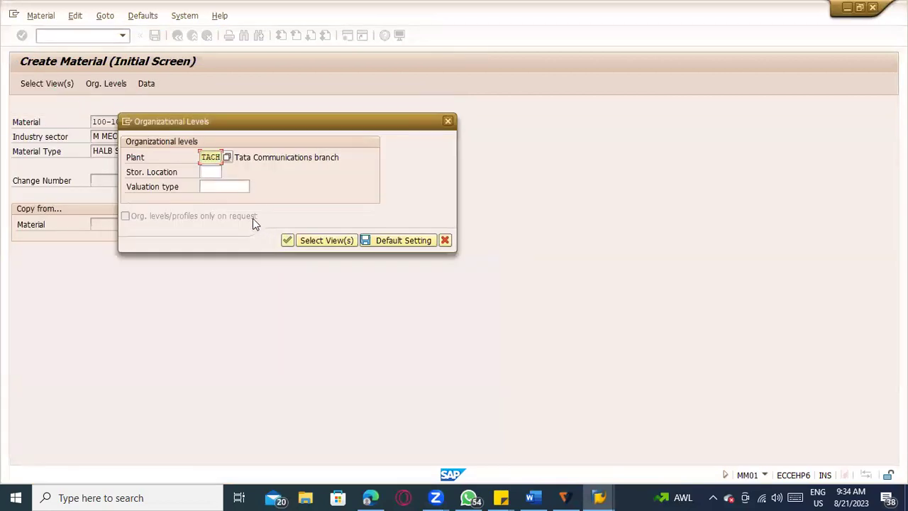
key(Tab)
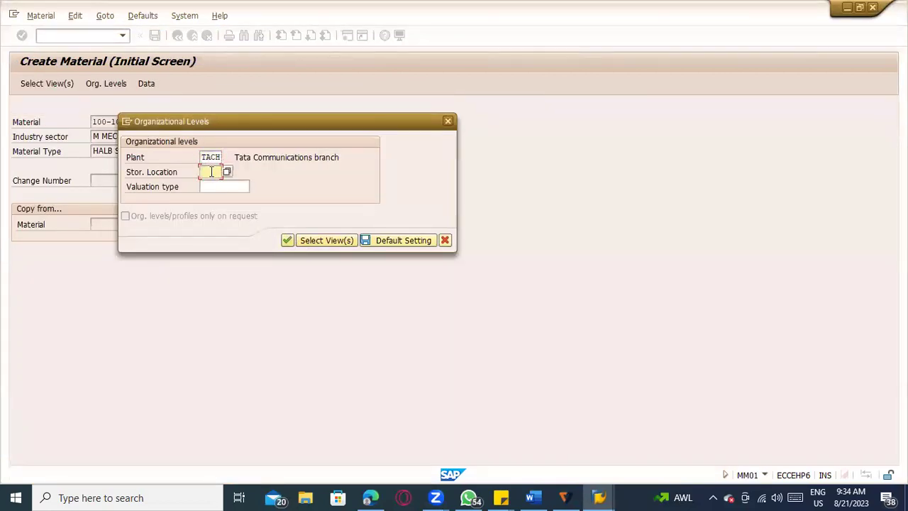
click(283, 240)
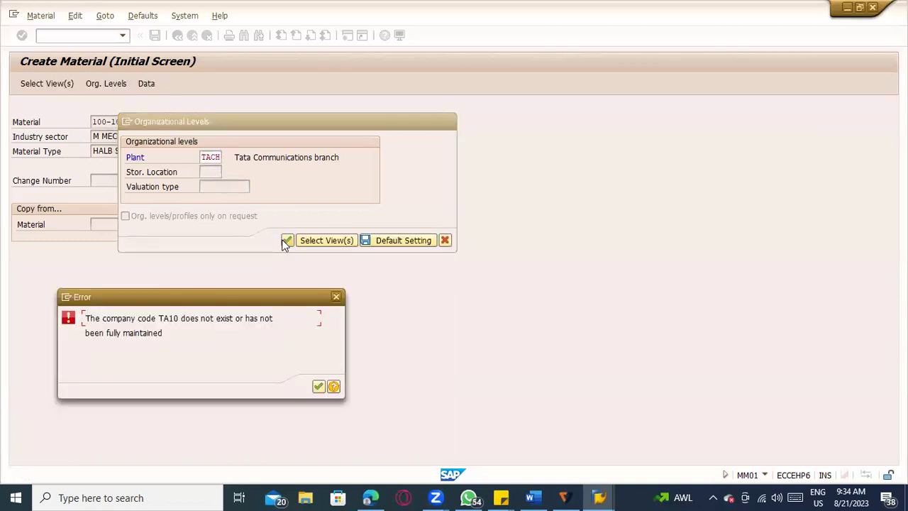
key(Return)
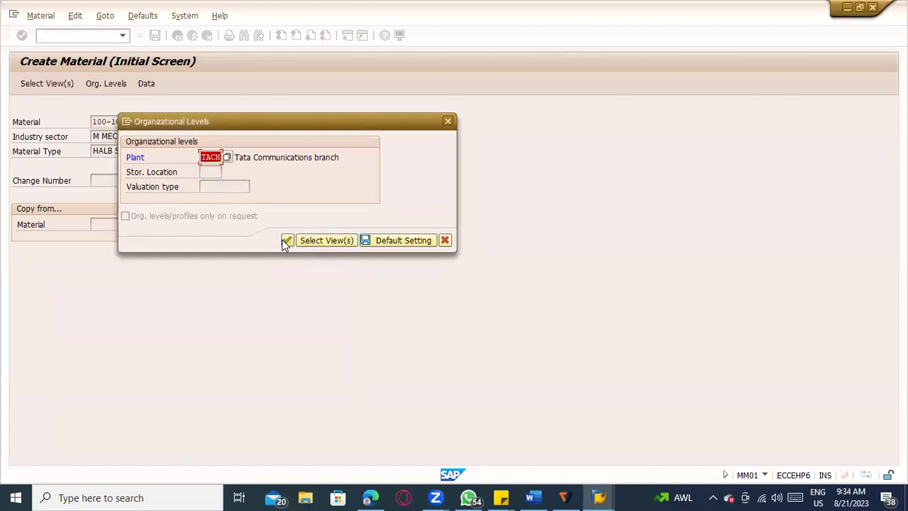
key(alt+Tab)
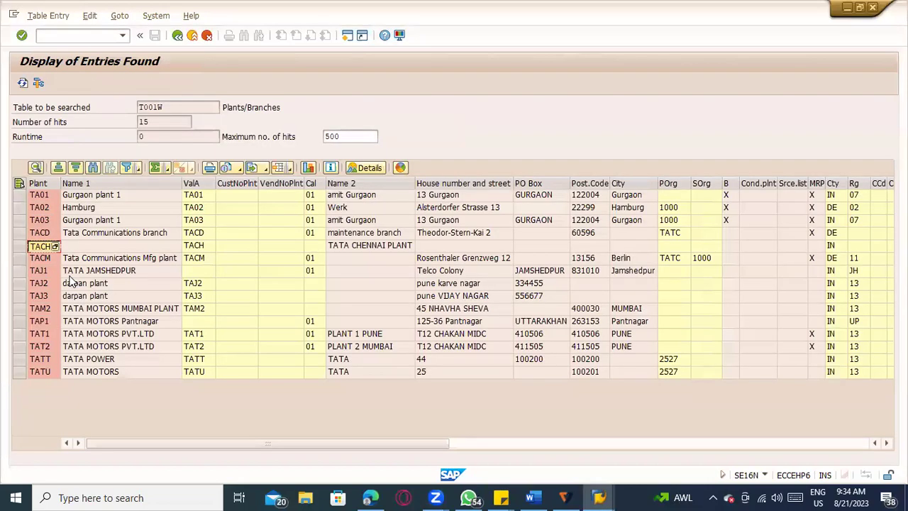
click(47, 335)
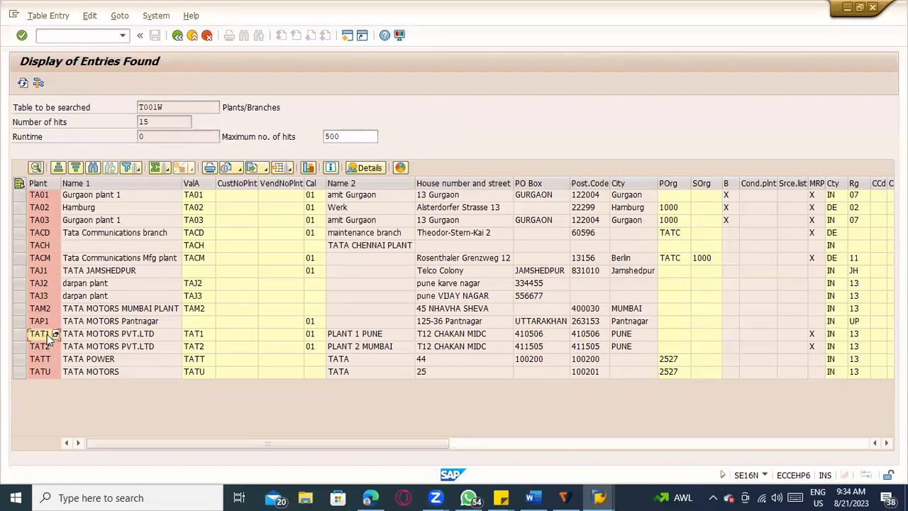
key(alt+Tab)
Step: Enter plant TAT1 in Organizational Levels and advance to Accounting 1
text(TAT1)
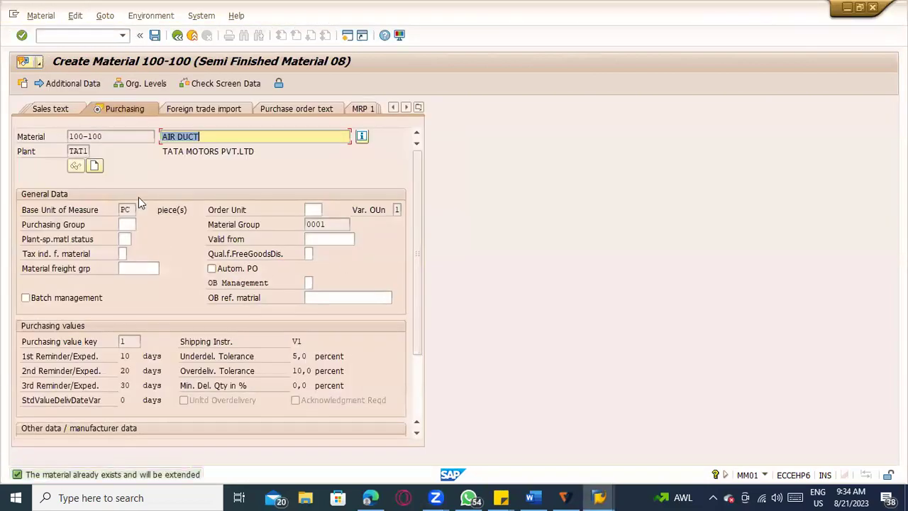
key(Return)
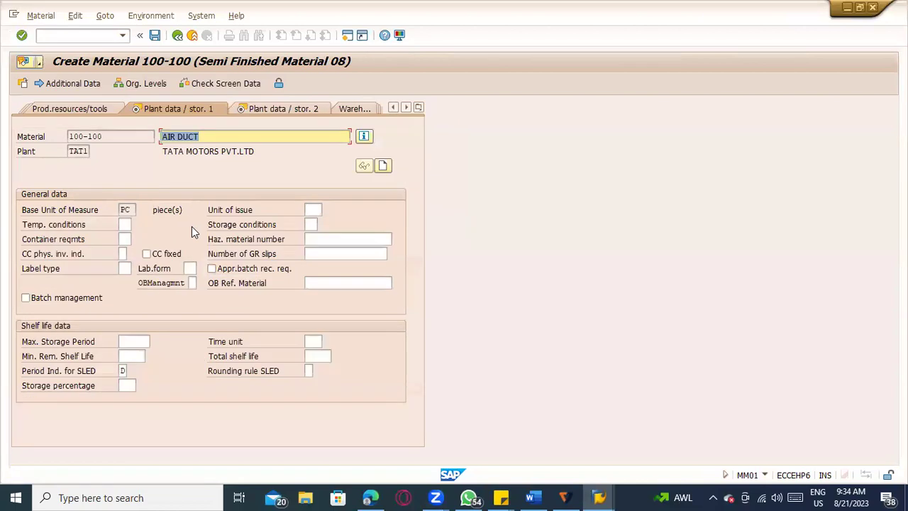
key(Return)
key(Return)
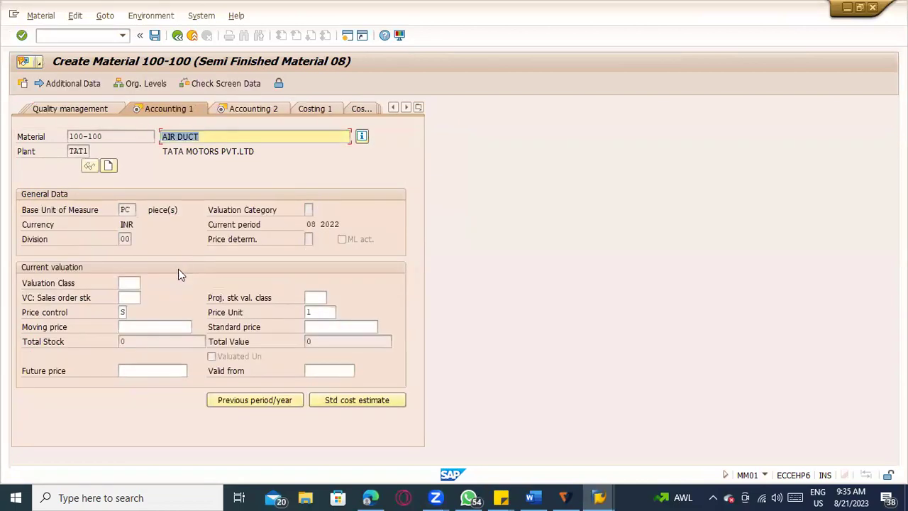
Step: Set valuation class 7900 and standard price 110, then move on toward saving
click(128, 282)
click(135, 283)
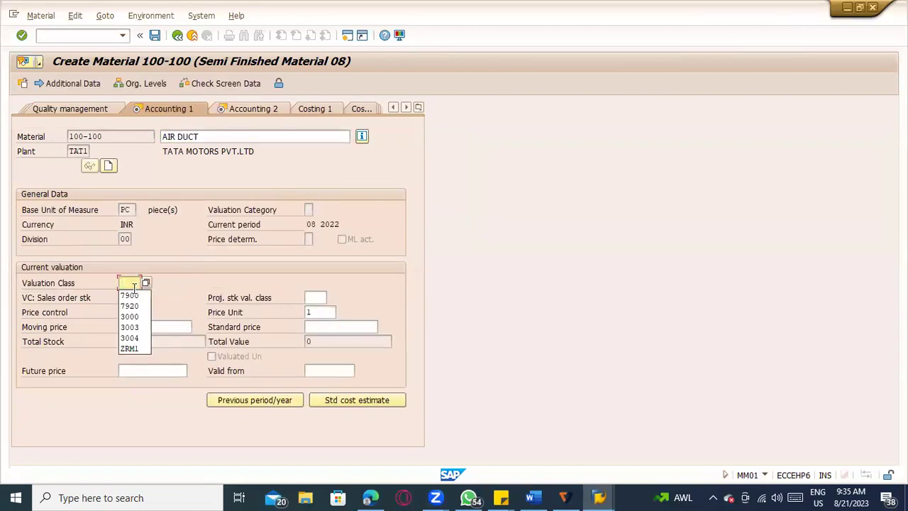
click(145, 283)
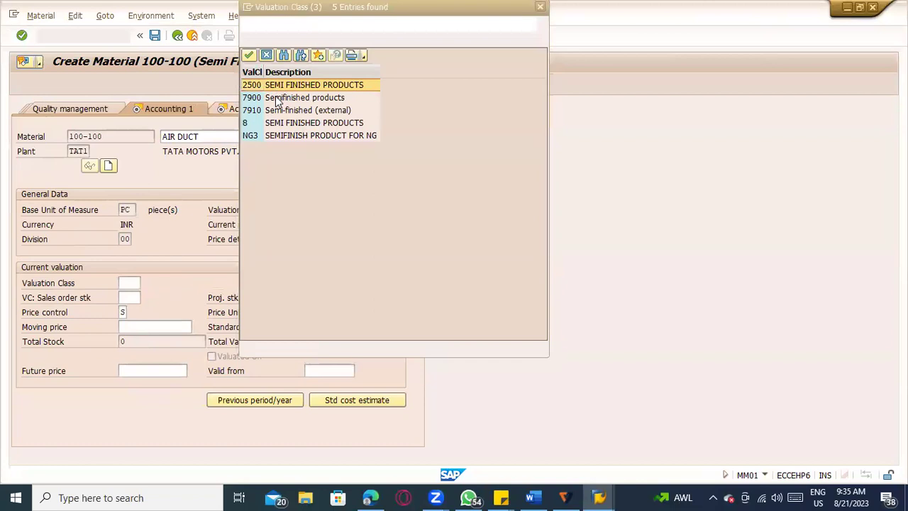
double_click(276, 99)
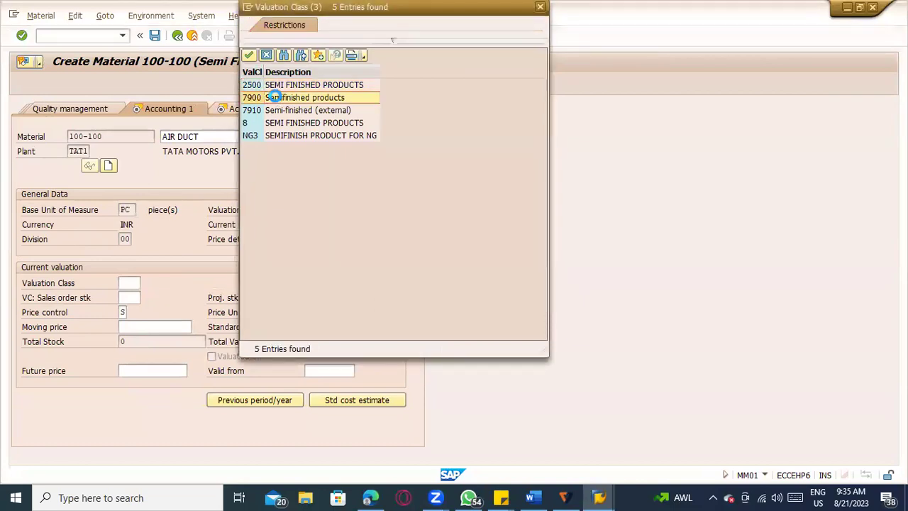
click(344, 327)
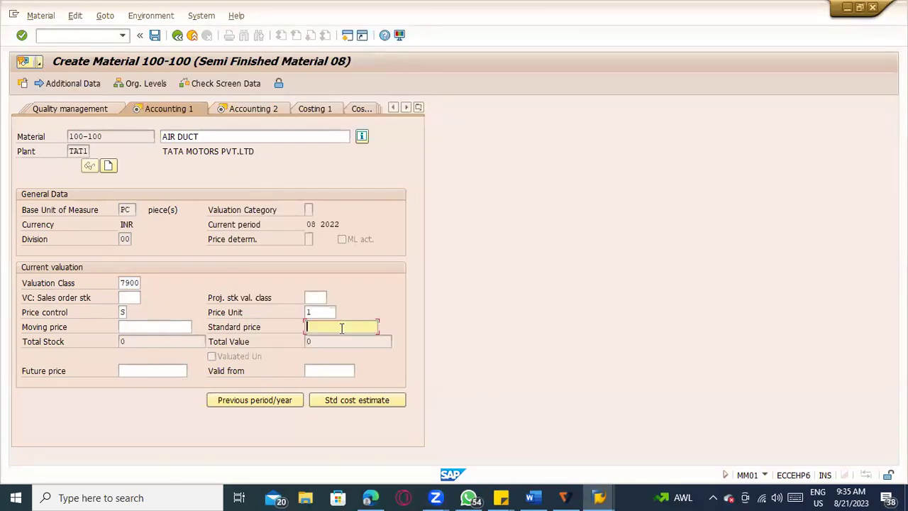
text(110)
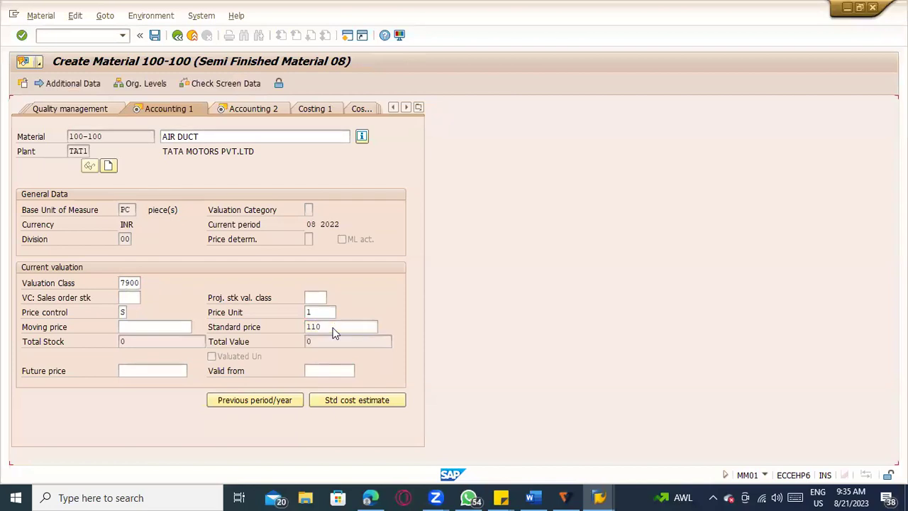
key(Return)
key(Return)
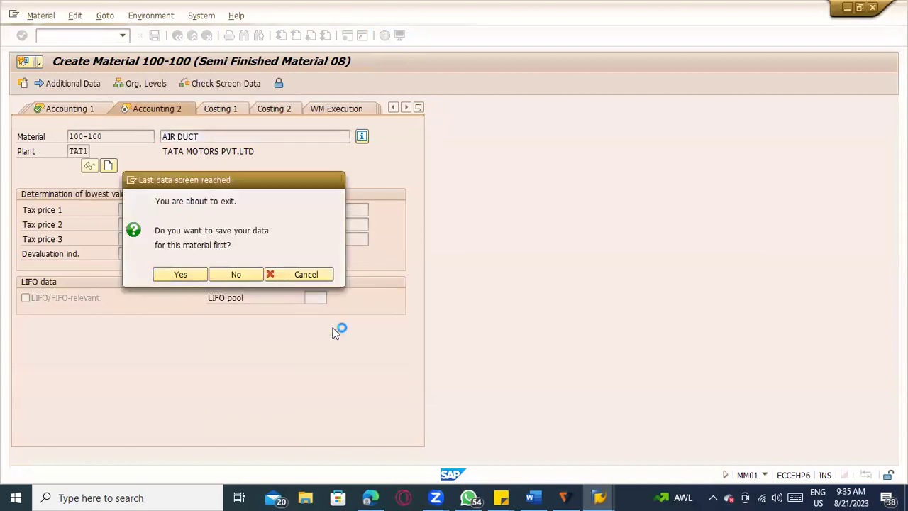
key(Return)
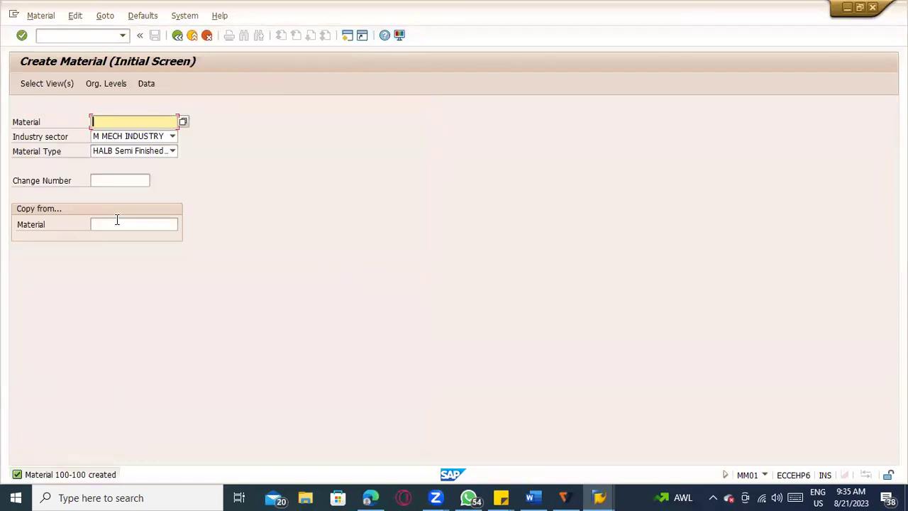
Step: Add TAT1 to the Plant multiple selection of the Materials List
key(alt+Tab)
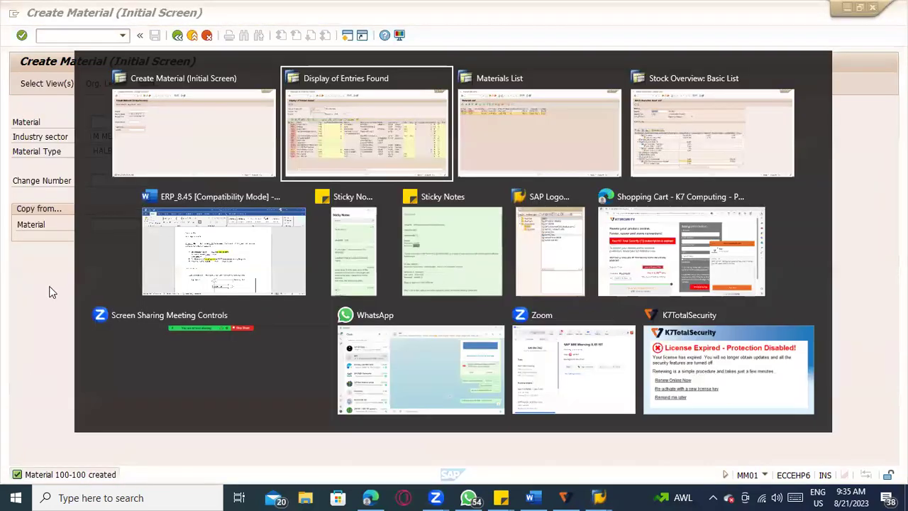
key(alt+Tab)
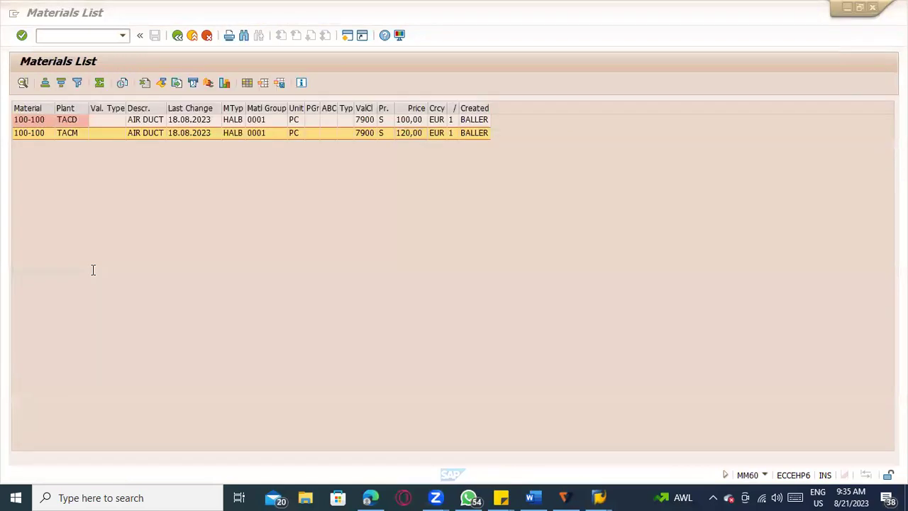
click(177, 35)
key(Tab)
key(Tab)
key(Tab)
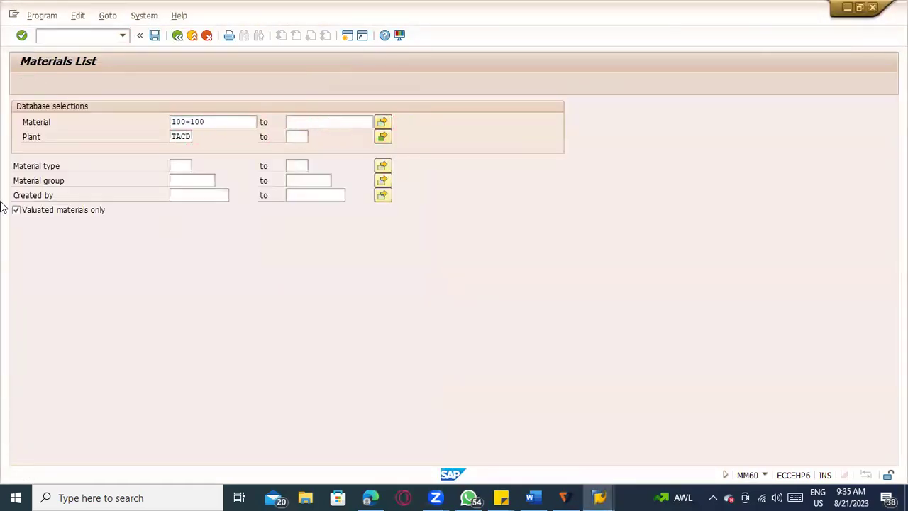
key(Return)
text(TAT1)
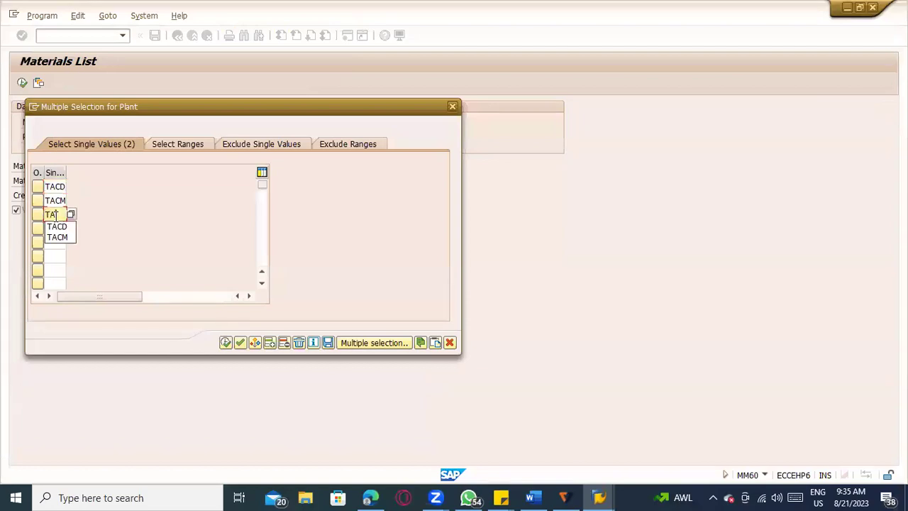
click(240, 343)
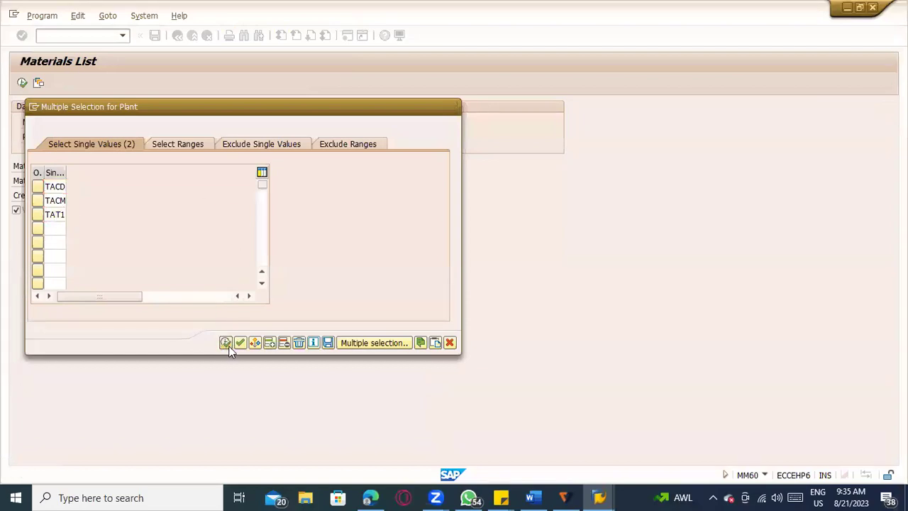
Step: Run the materials list, check the TAT1 row, and return to the main menu
click(22, 83)
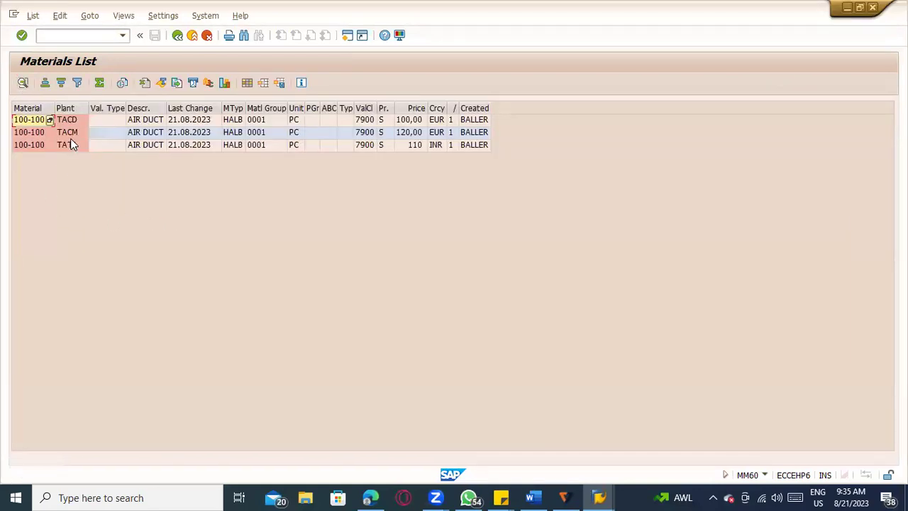
click(64, 145)
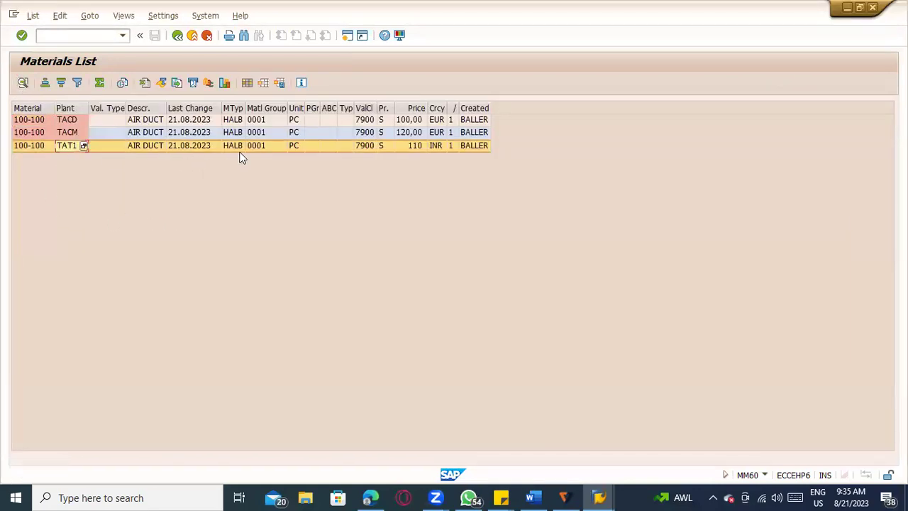
click(190, 40)
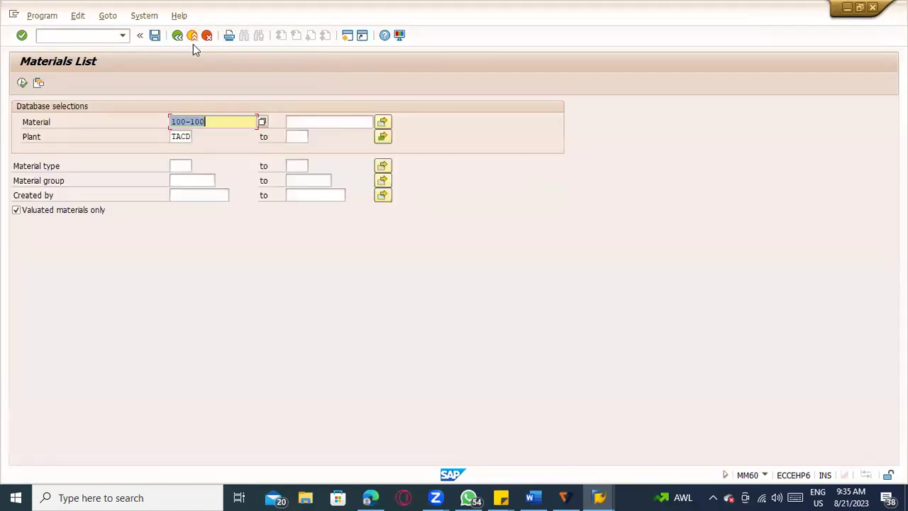
click(191, 35)
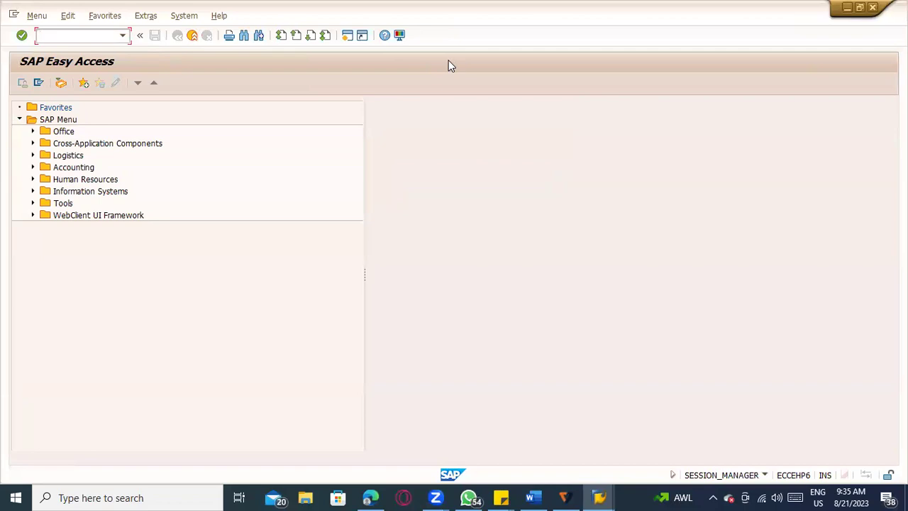
Step: Start a UB stock transport order in ME21N with supplying plant TACM
text(me21n)
key(Return)
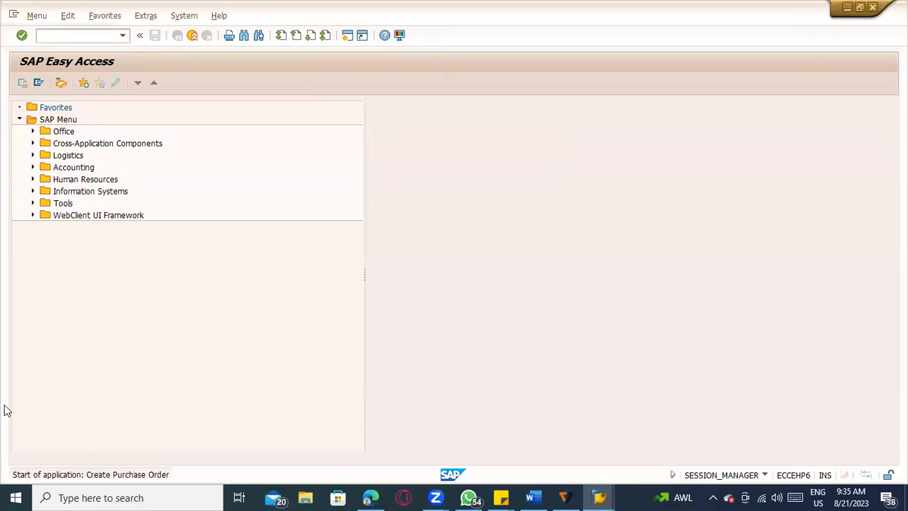
click(69, 106)
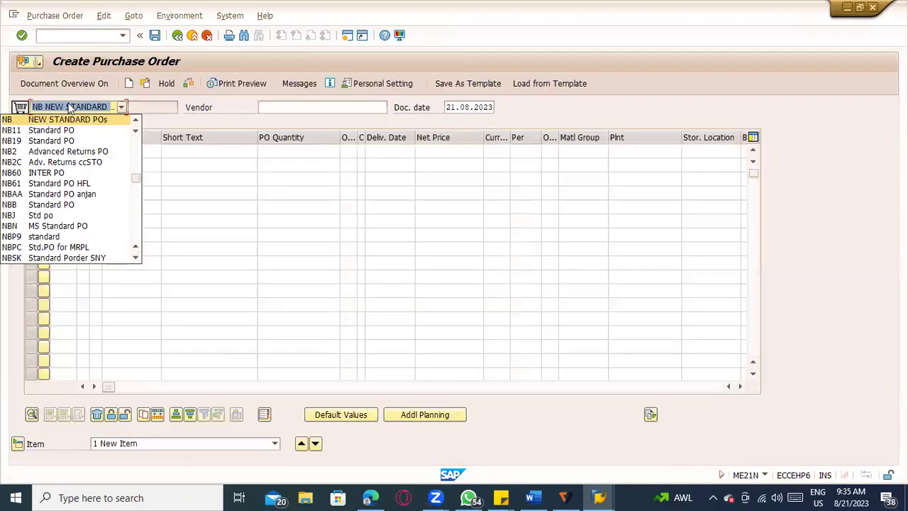
key(u)
key(Return)
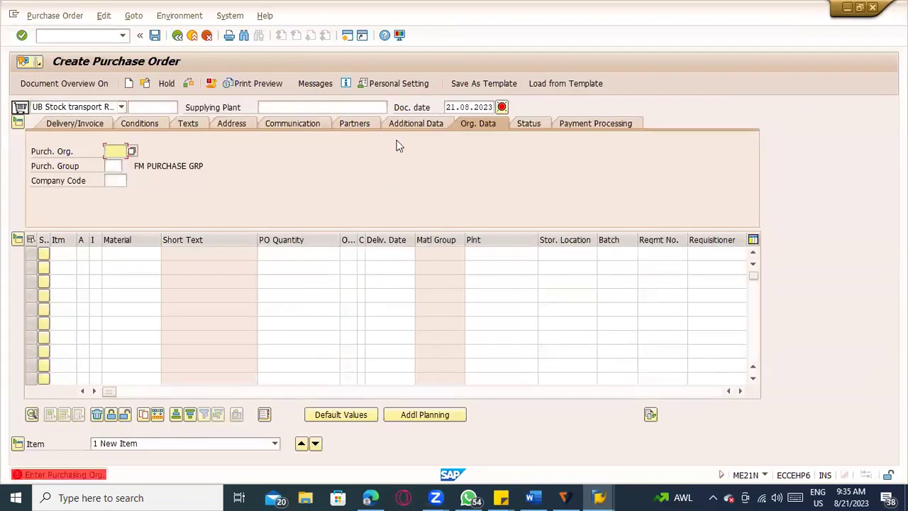
click(348, 103)
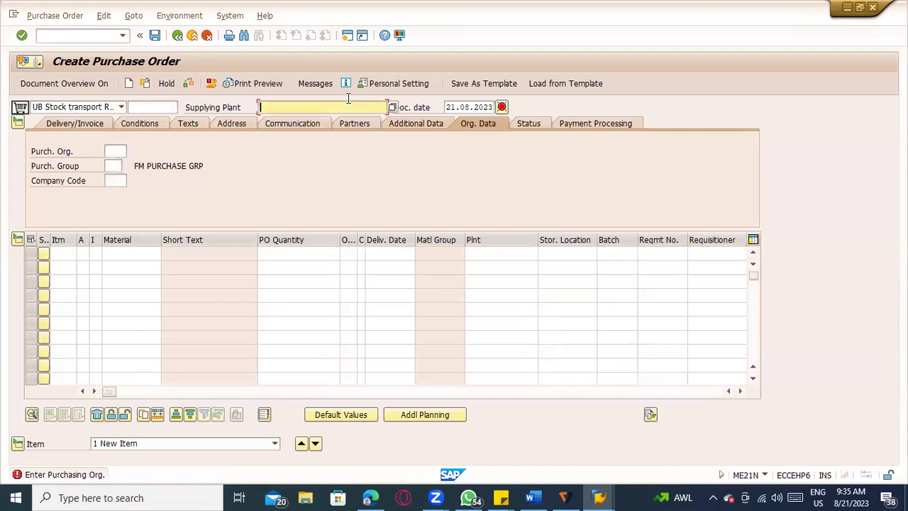
text(TA)
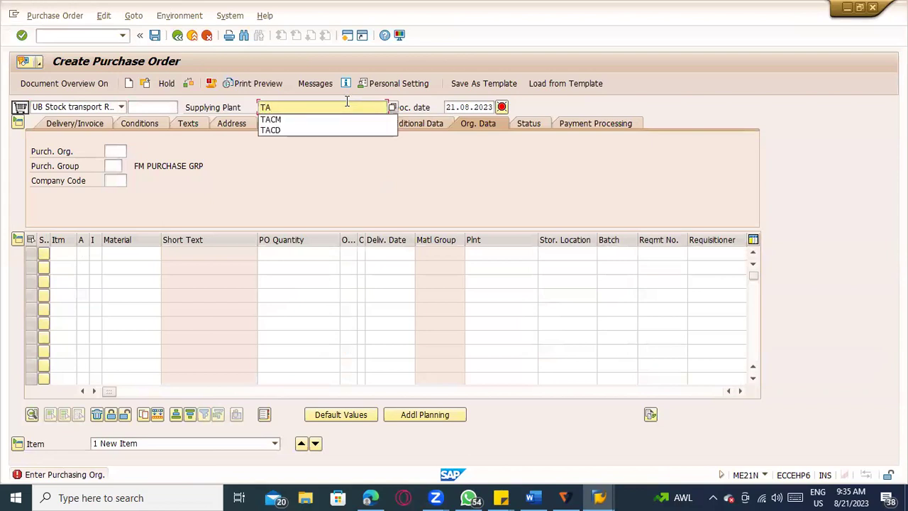
text(CM)
key(Return)
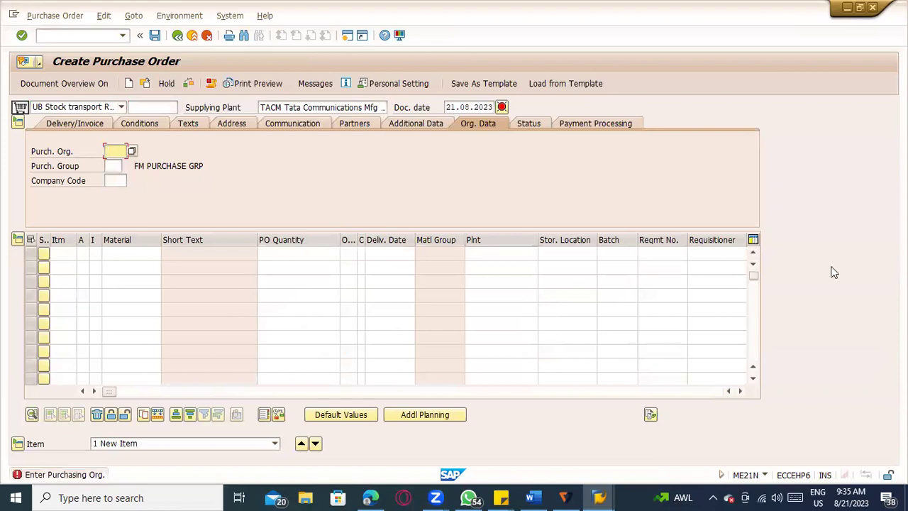
Step: Set purchasing organization TACM and purchasing group 000
key(Down)
key(Escape)
key(Down)
key(Down)
key(Return)
key(Return)
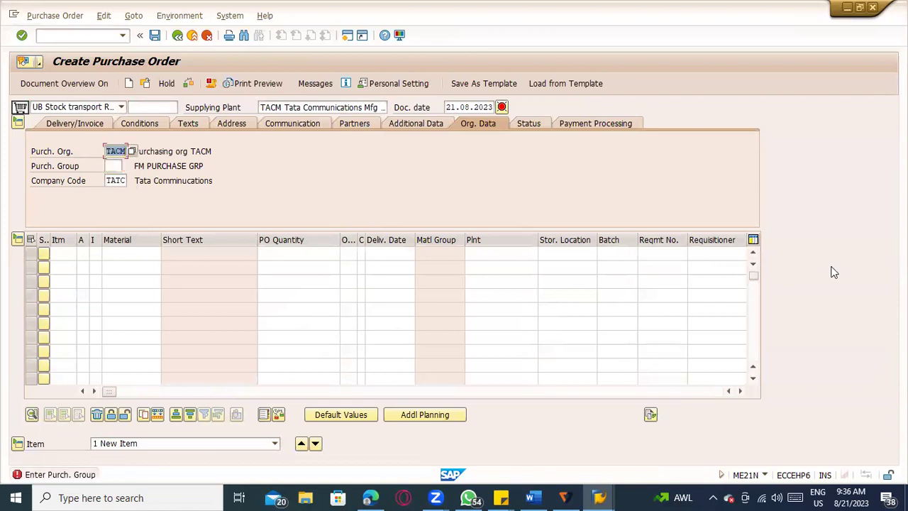
key(Tab)
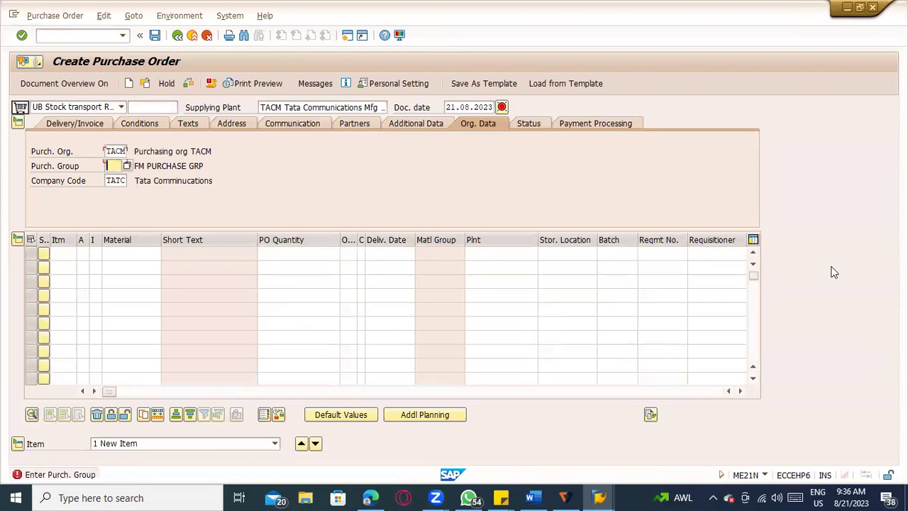
text(00)
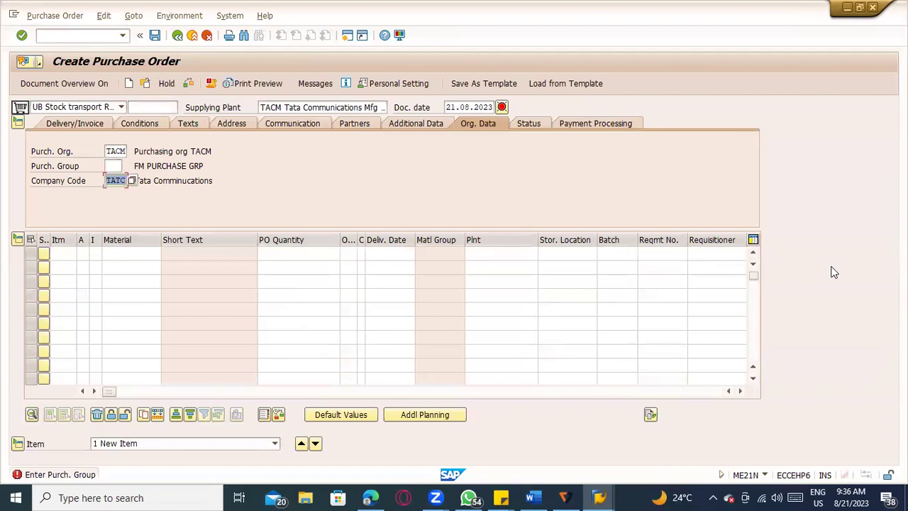
text(00)
key(Return)
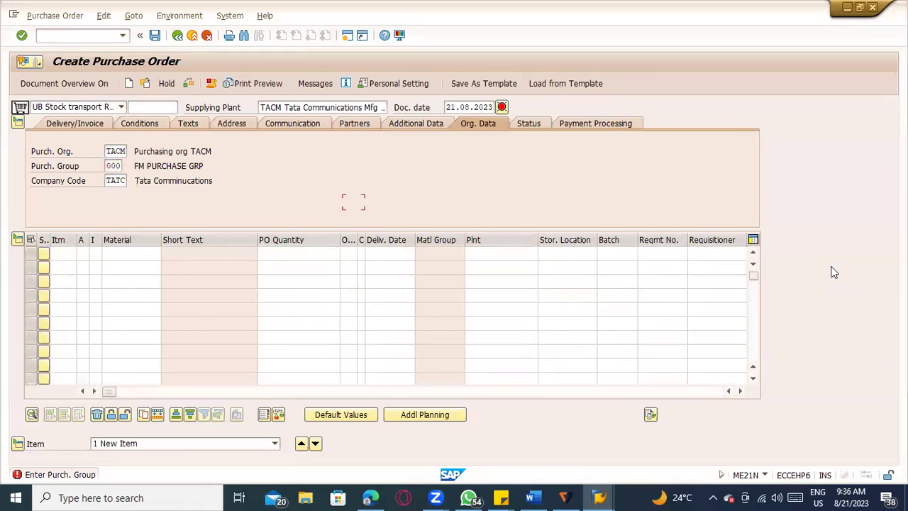
Step: Enter material 100-100 with item category U in the first item
text(1)
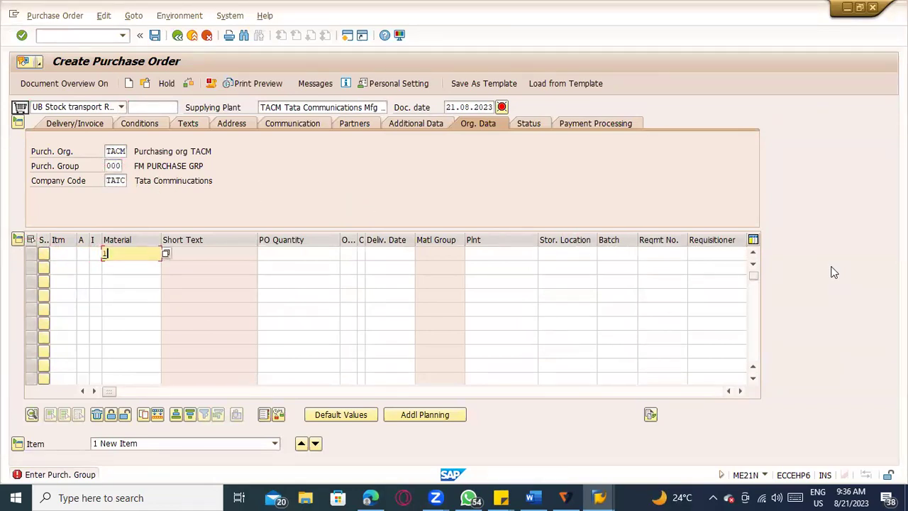
text(00-100)
key(shift+Tab)
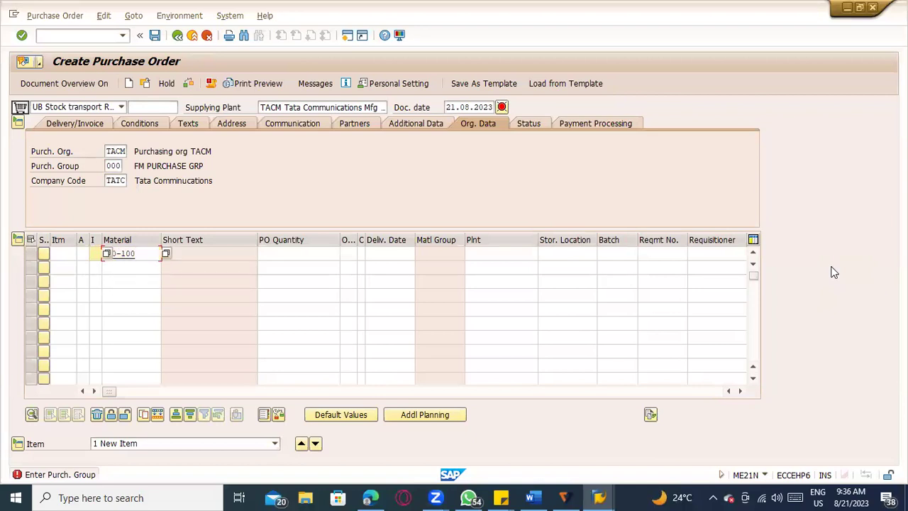
text(U)
click(108, 254)
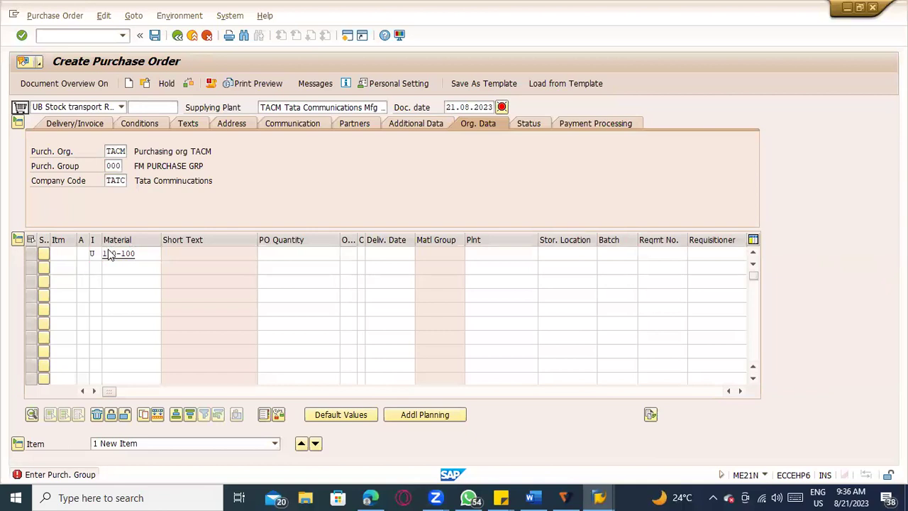
Step: Choose Stock transfer as the first item's category
key(F4)
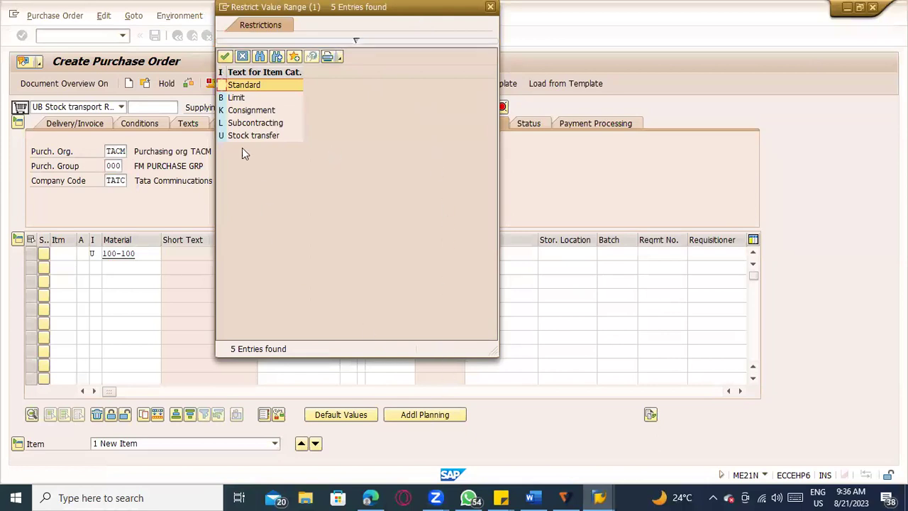
click(224, 7)
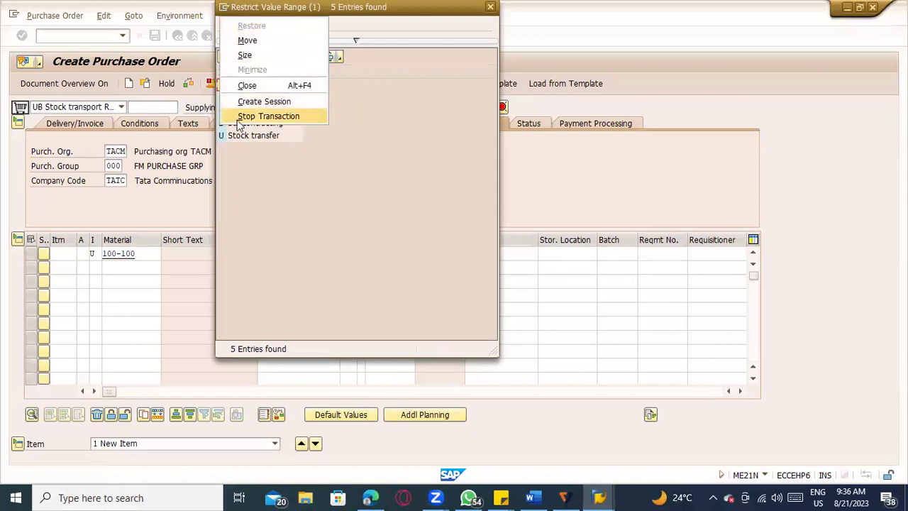
key(Escape)
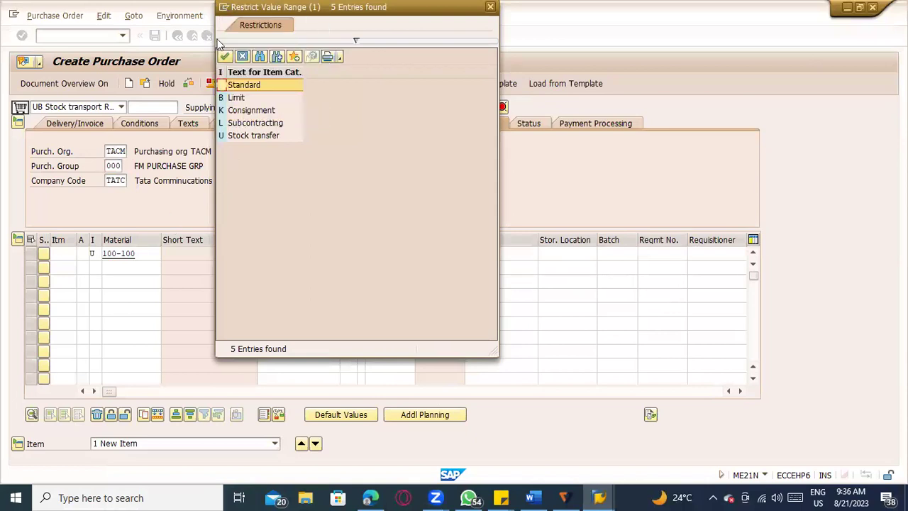
double_click(237, 136)
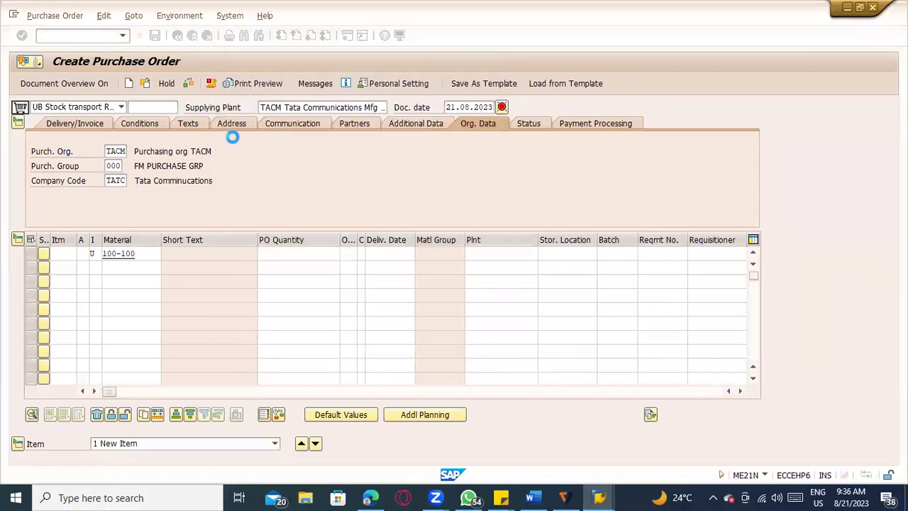
click(152, 253)
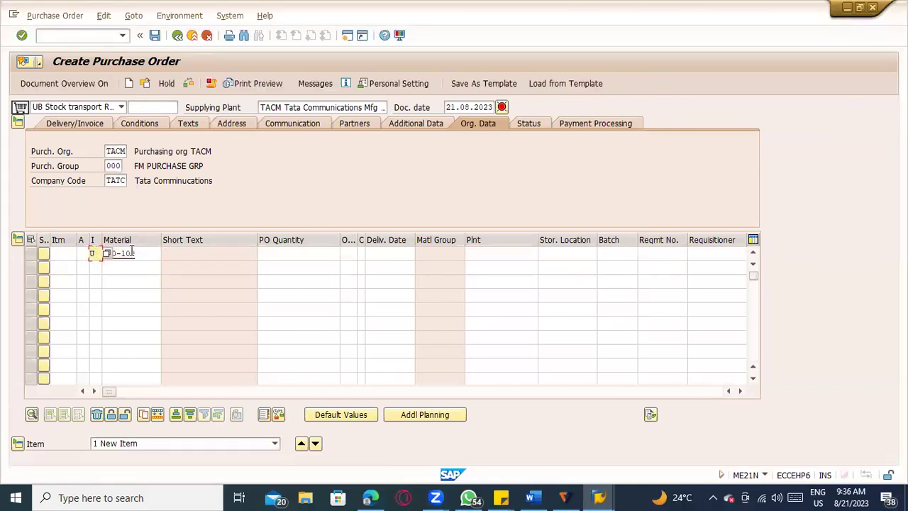
Step: Enter PO quantity 1 and receiving plant TACD for the item
click(314, 255)
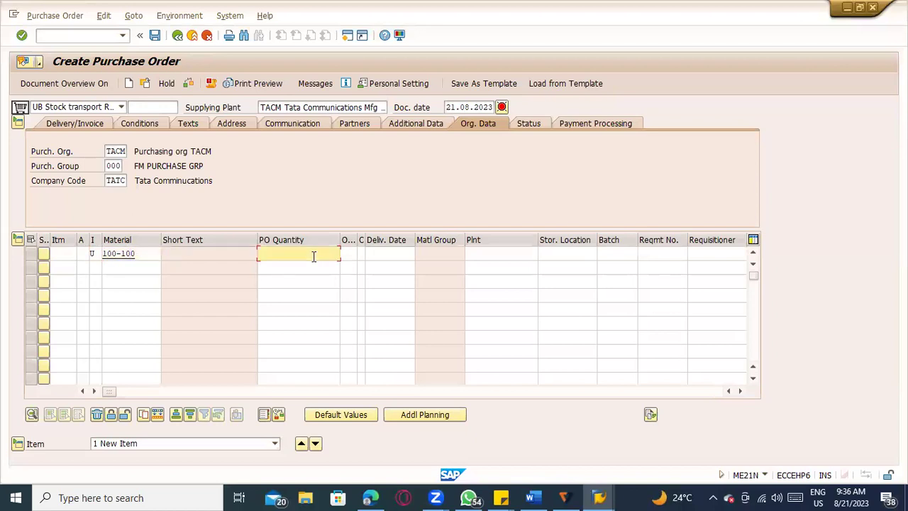
text(1)
key(Tab)
key(Tab)
key(Tab)
key(Tab)
key(Tab)
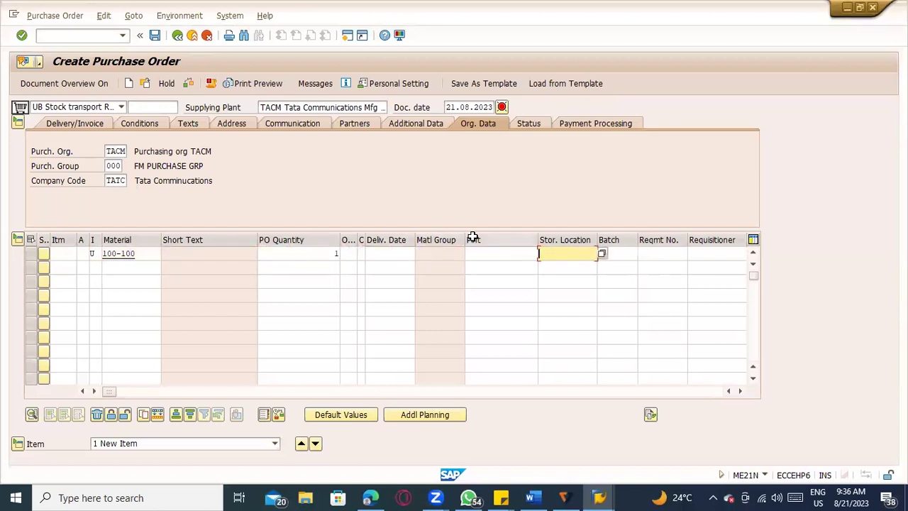
key(shift+Tab)
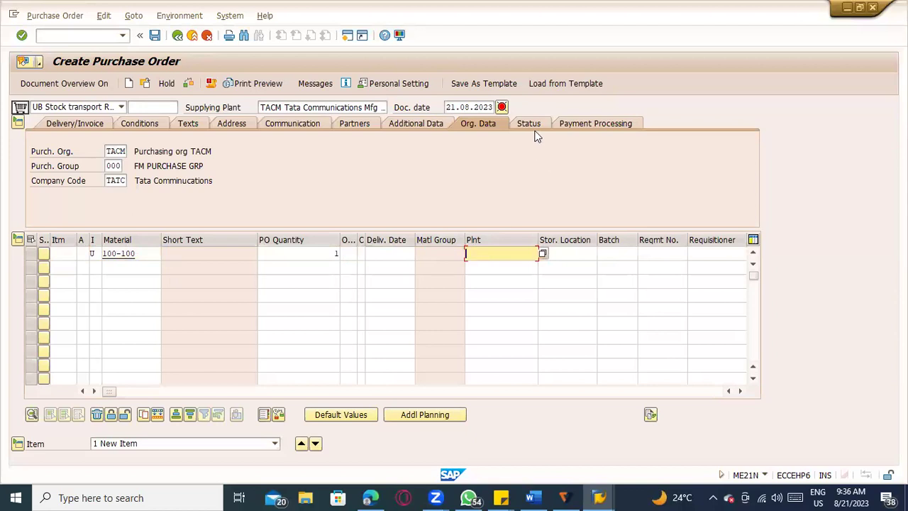
text(tat)
text(d)
key(Return)
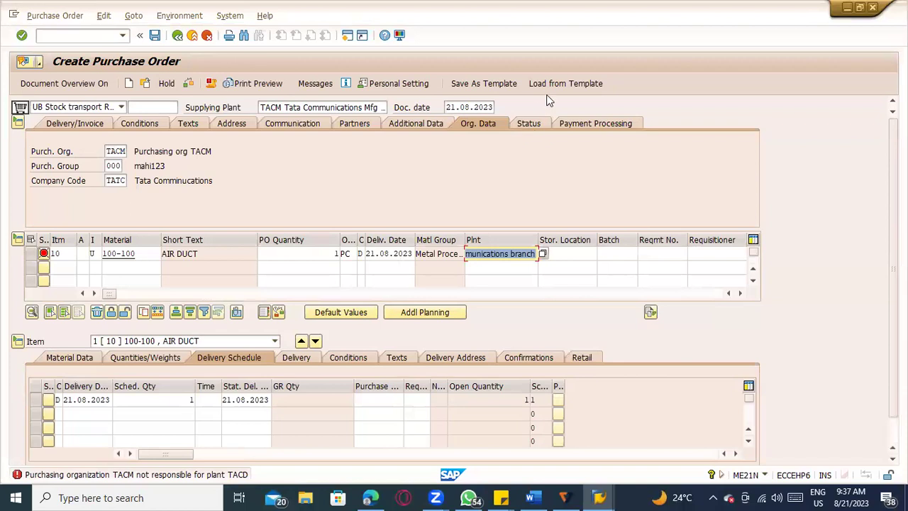
click(114, 151)
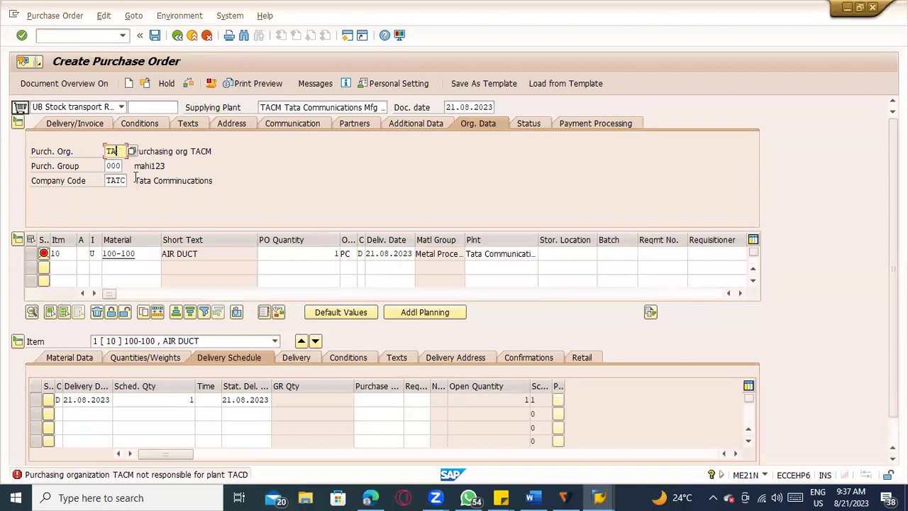
text(TATC)
key(Return)
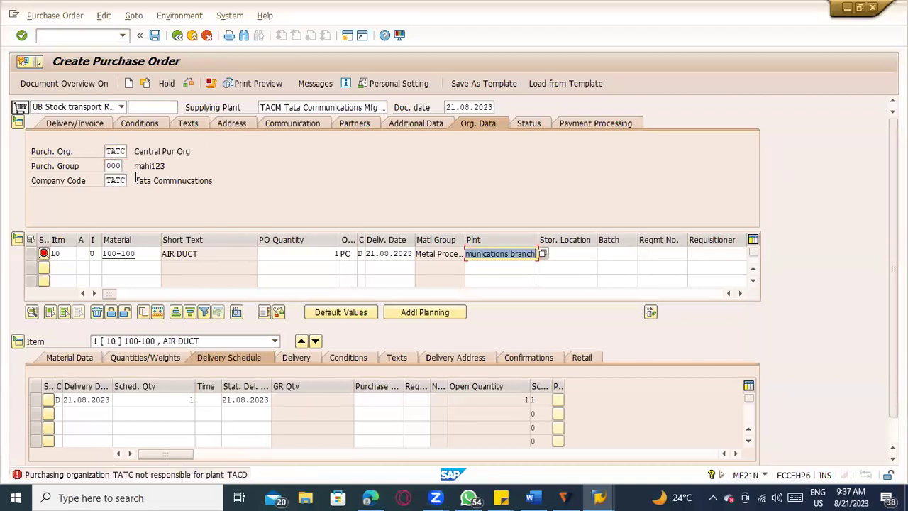
click(117, 151)
key(Delete)
key(Delete)
text(CD)
key(Return)
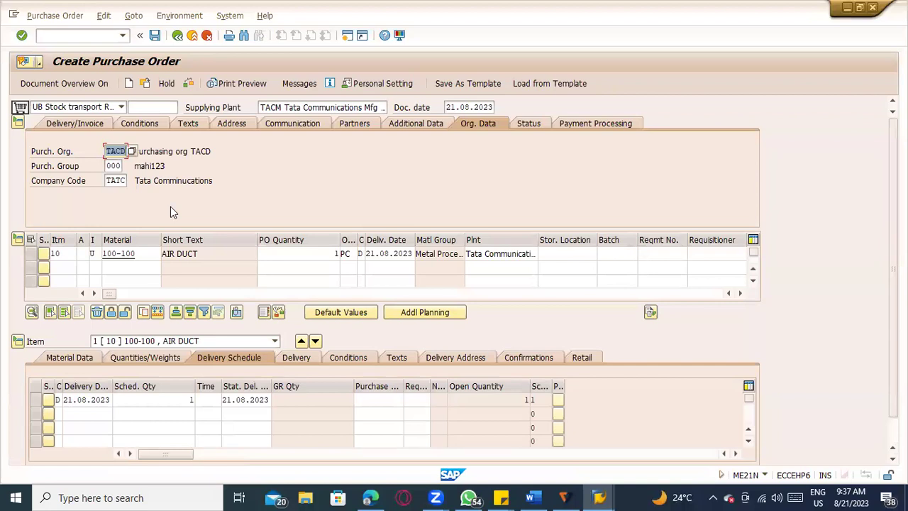
click(125, 152)
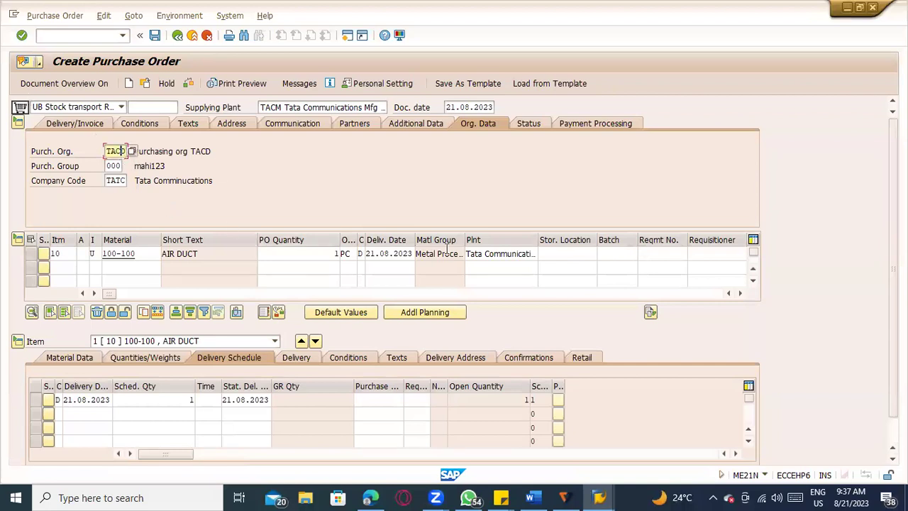
click(485, 254)
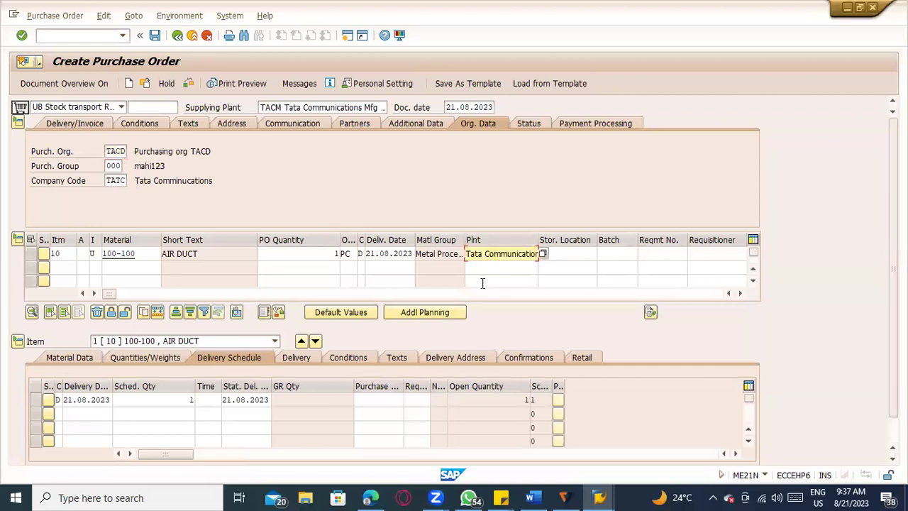
click(121, 152)
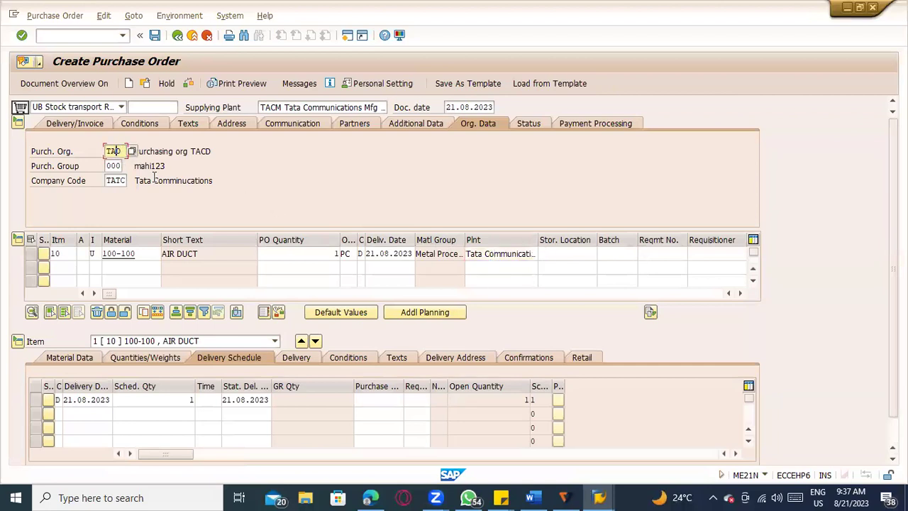
text(cm)
key(Return)
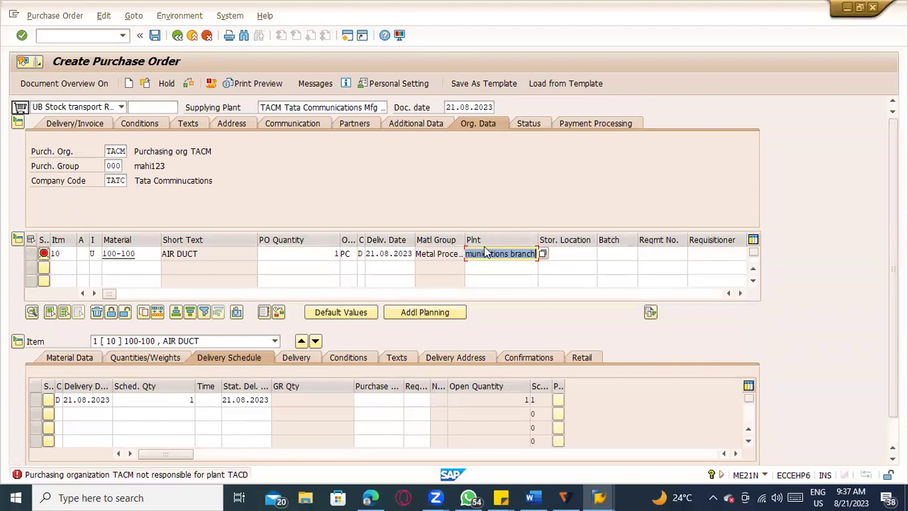
click(117, 151)
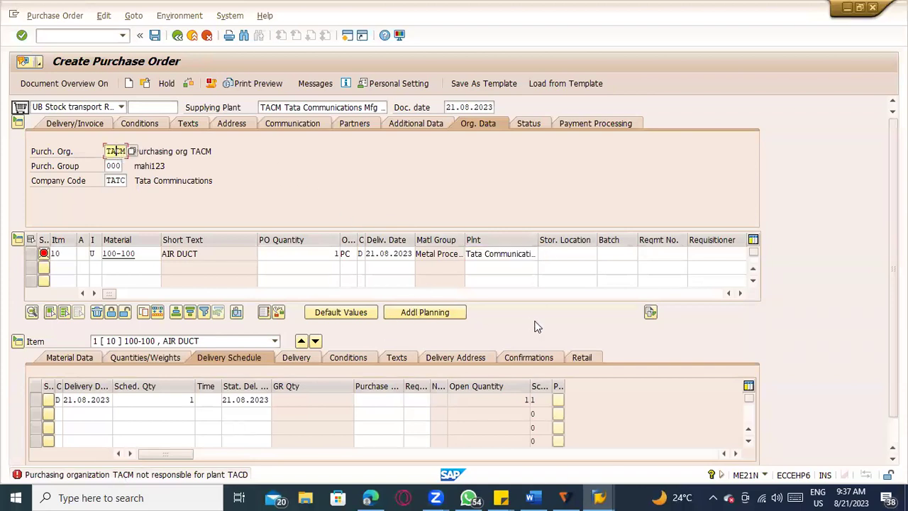
click(496, 254)
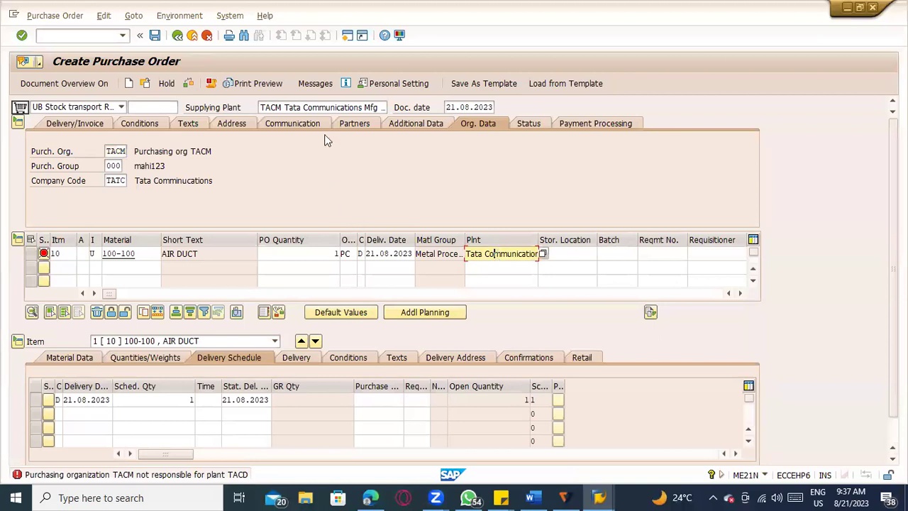
click(115, 151)
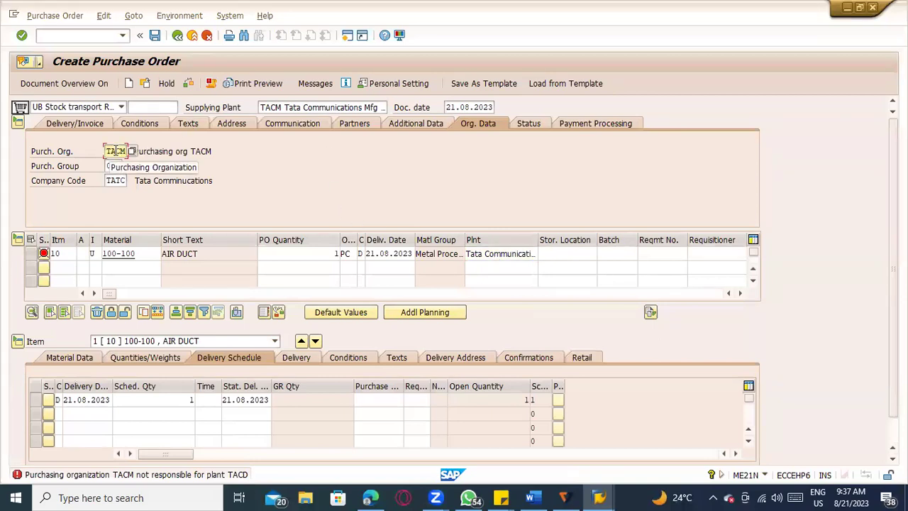
click(514, 253)
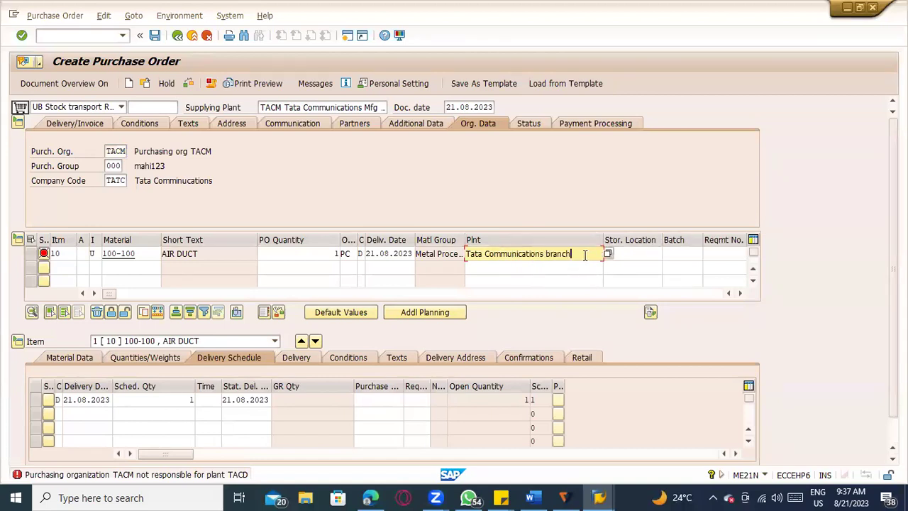
drag(584, 255, 460, 259)
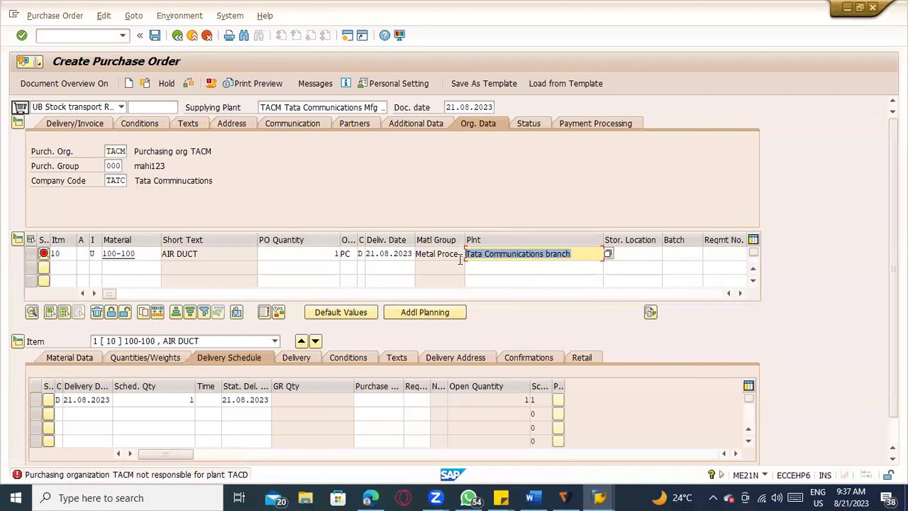
click(120, 151)
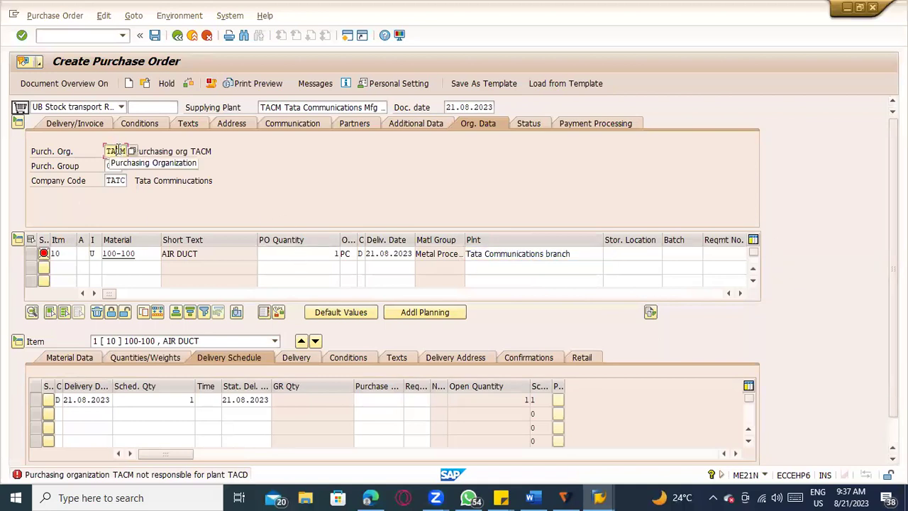
click(558, 256)
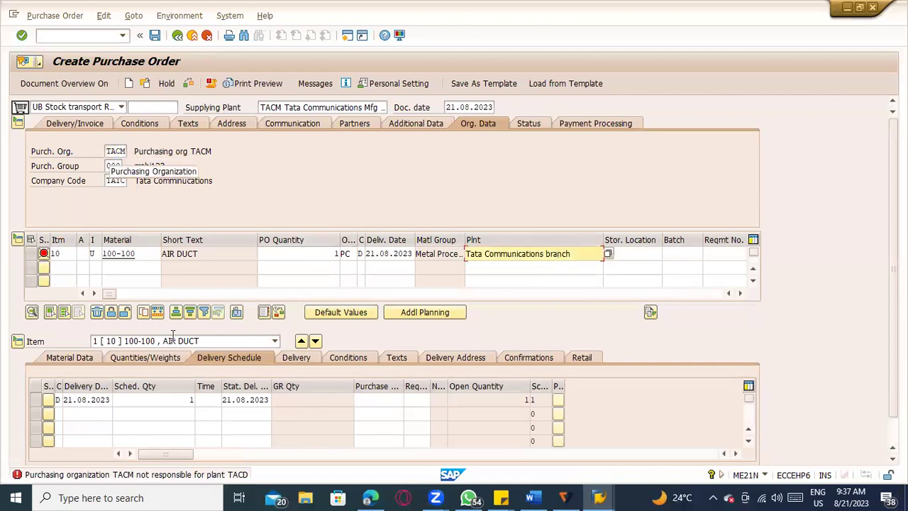
click(119, 151)
key(BackSpace)
text(D)
key(Return)
key(Return)
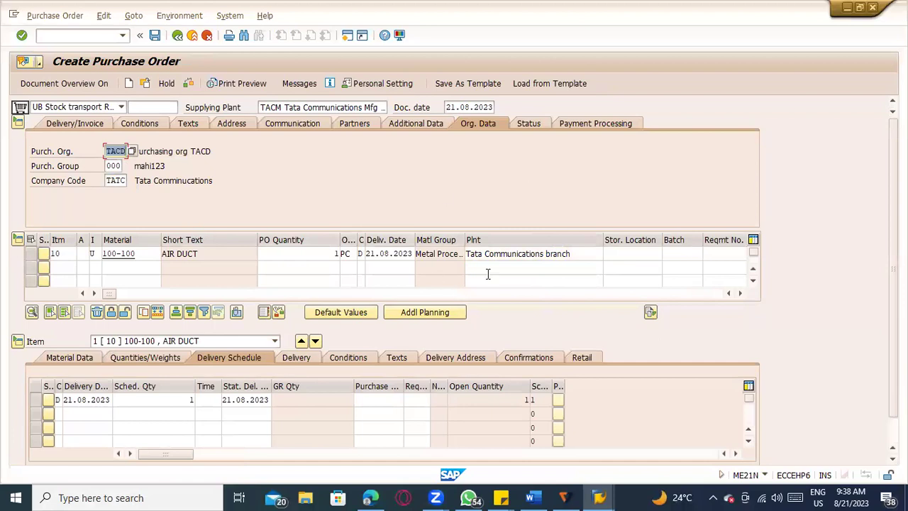
Step: Review item 10's plant, quantity, material and category, then assign storage location STR1
click(516, 253)
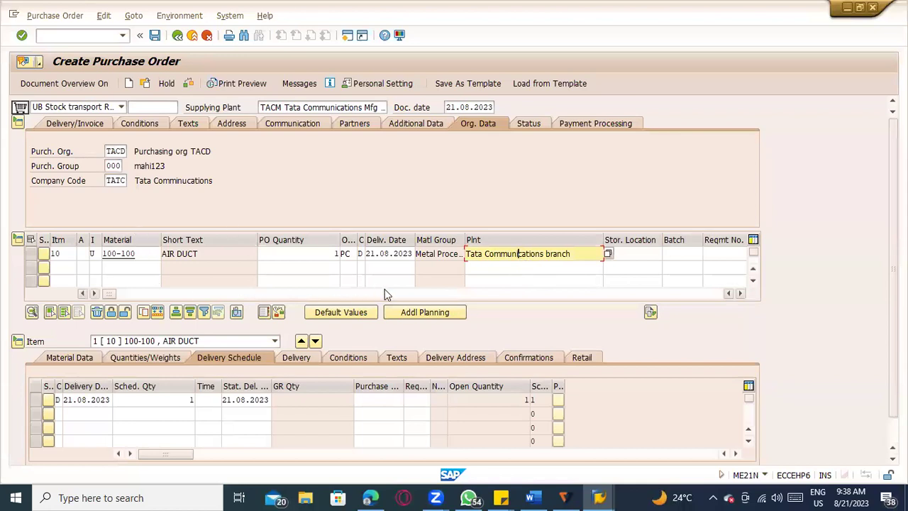
click(297, 250)
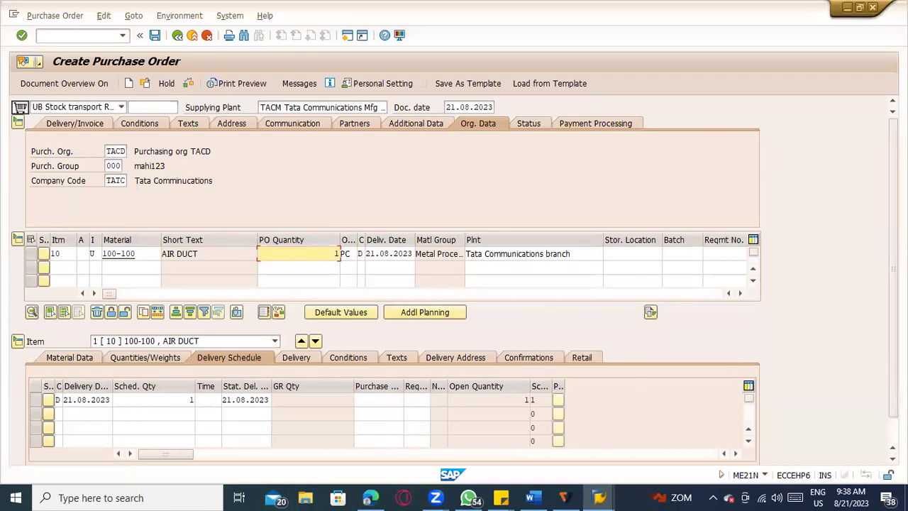
click(154, 253)
click(94, 255)
click(127, 255)
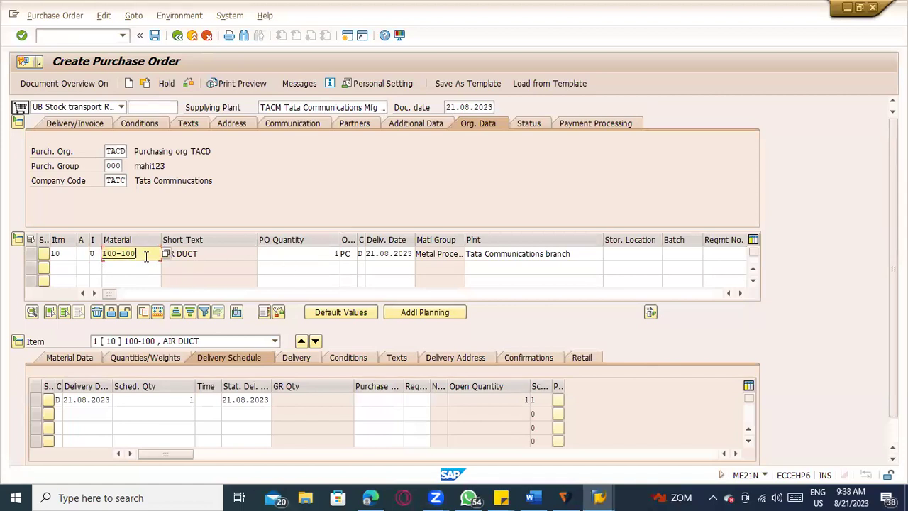
click(552, 253)
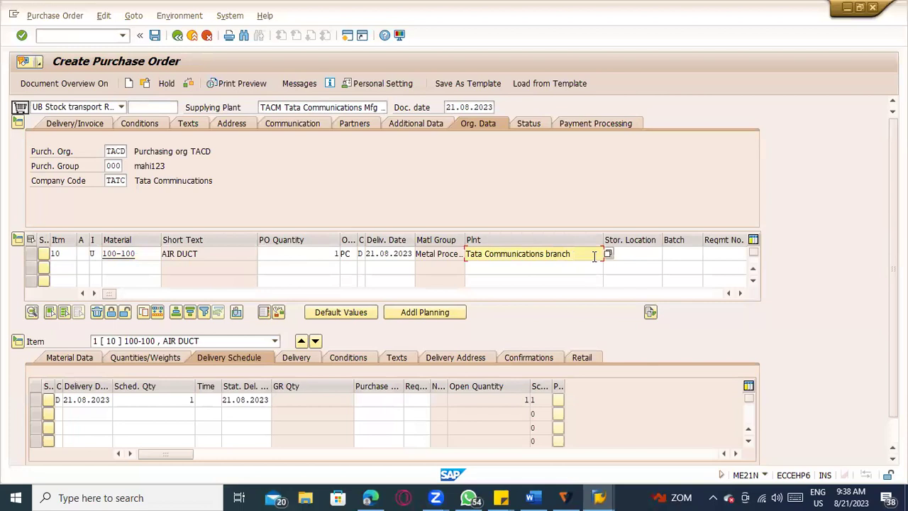
click(620, 253)
click(665, 253)
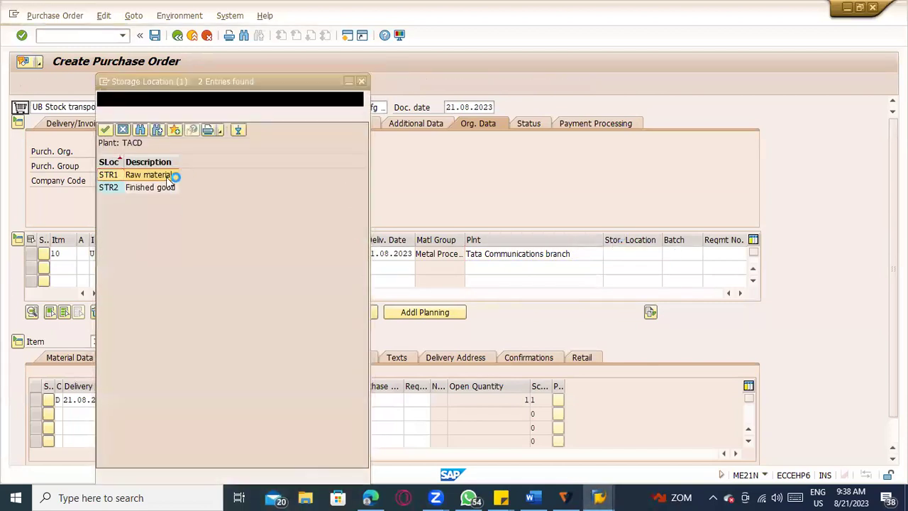
double_click(147, 173)
double_click(618, 253)
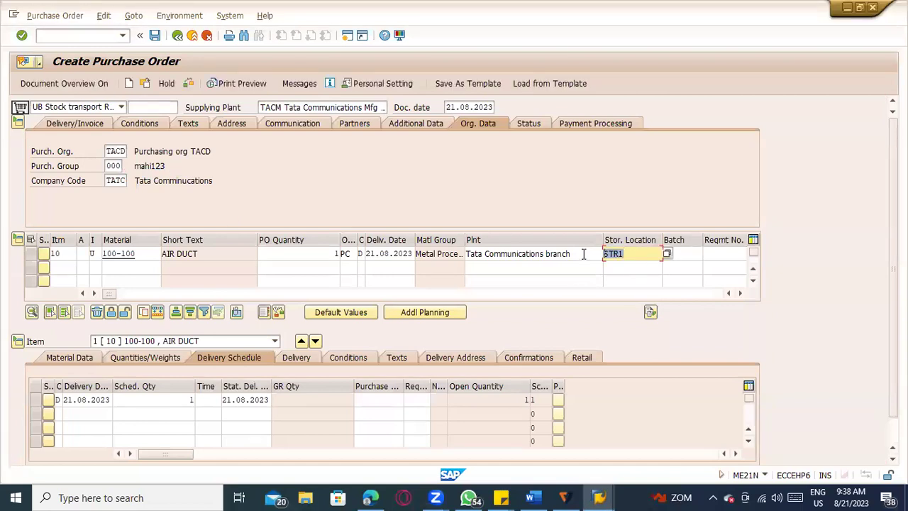
click(646, 253)
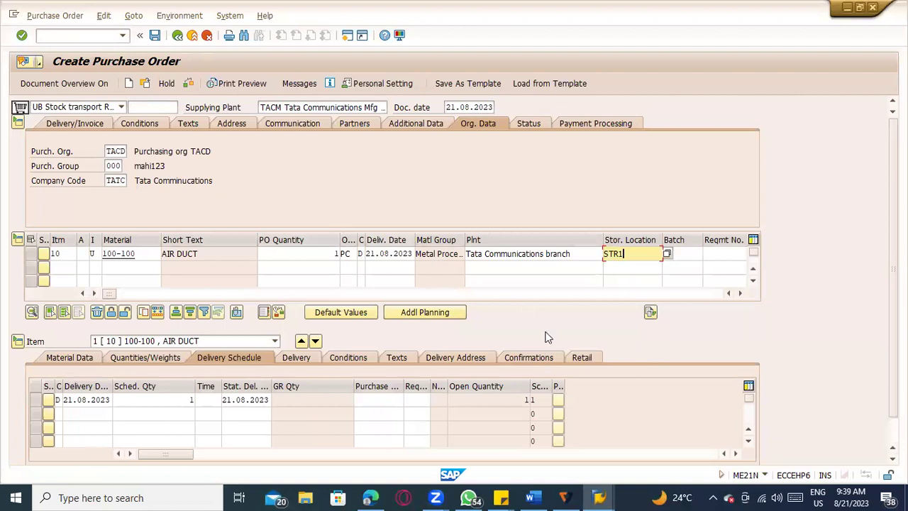
Step: Consult the Word notes, recheck document type, item category and supplying plant, then save
click(530, 497)
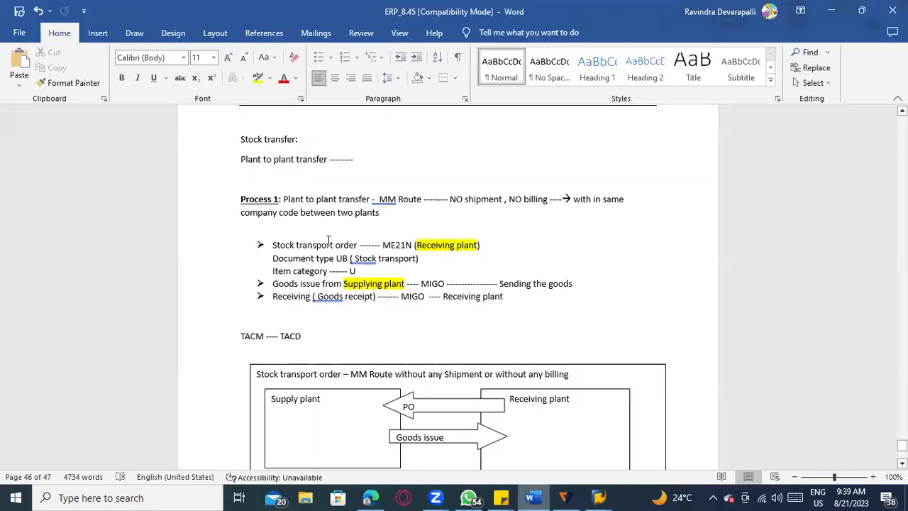
key(alt+Tab)
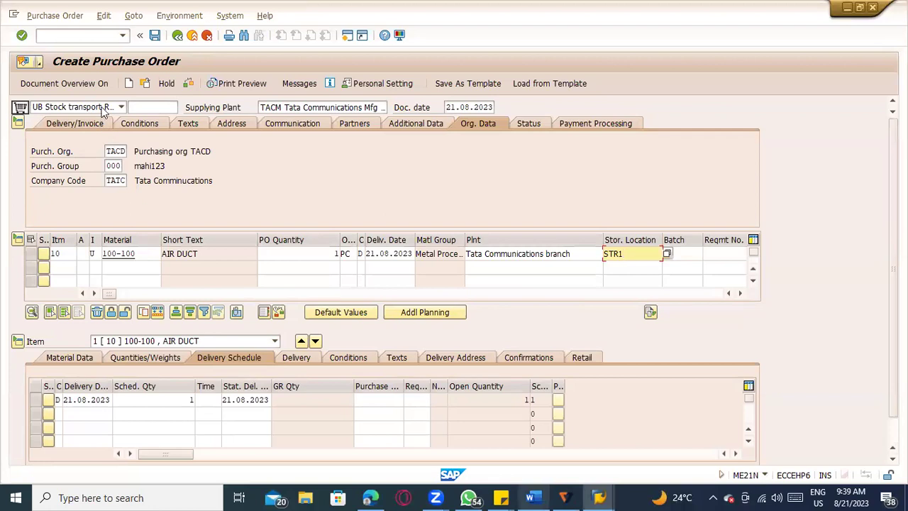
click(121, 106)
key(Escape)
click(95, 253)
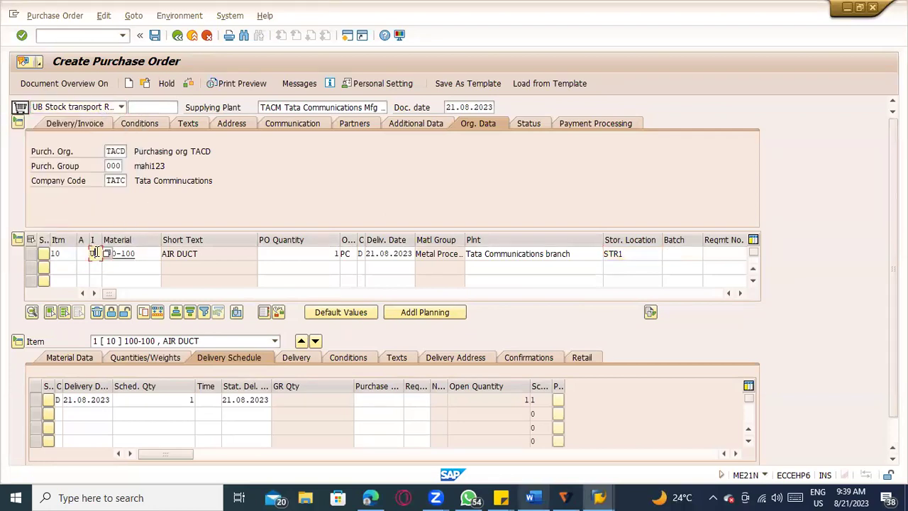
click(303, 107)
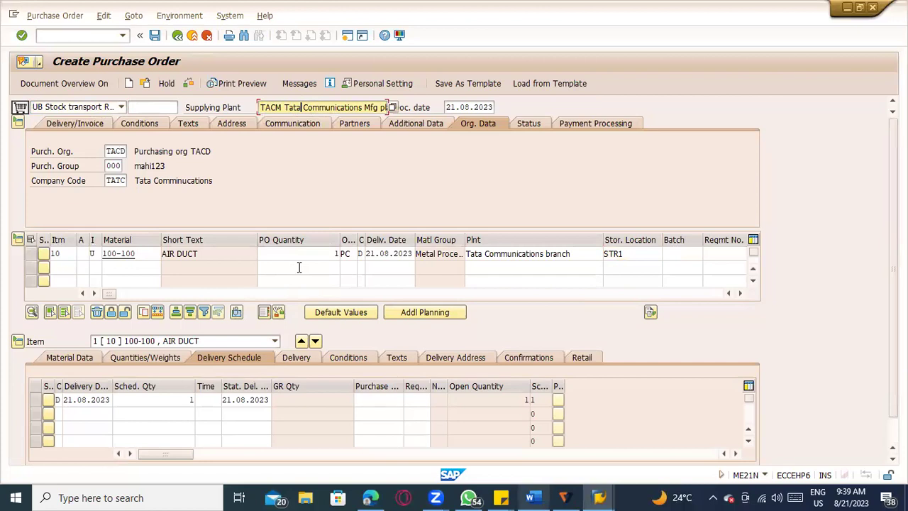
key(ctrl+s)
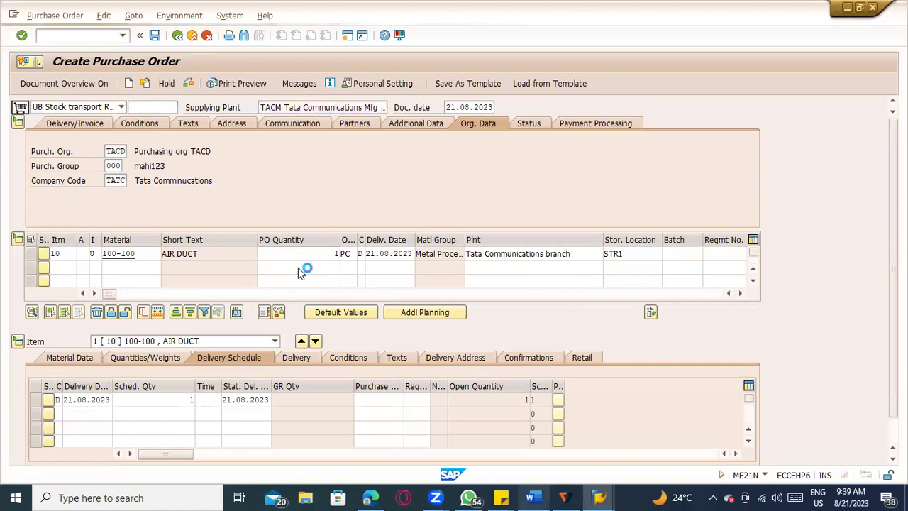
click(167, 263)
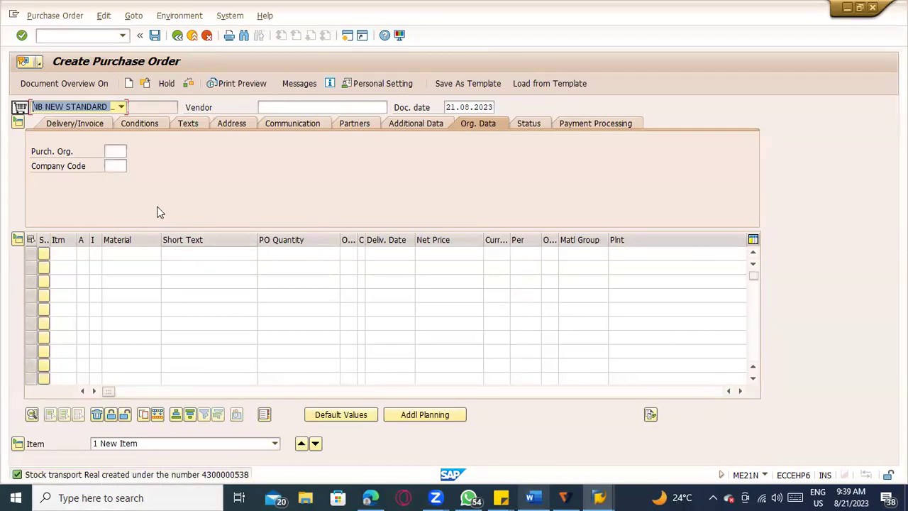
click(144, 83)
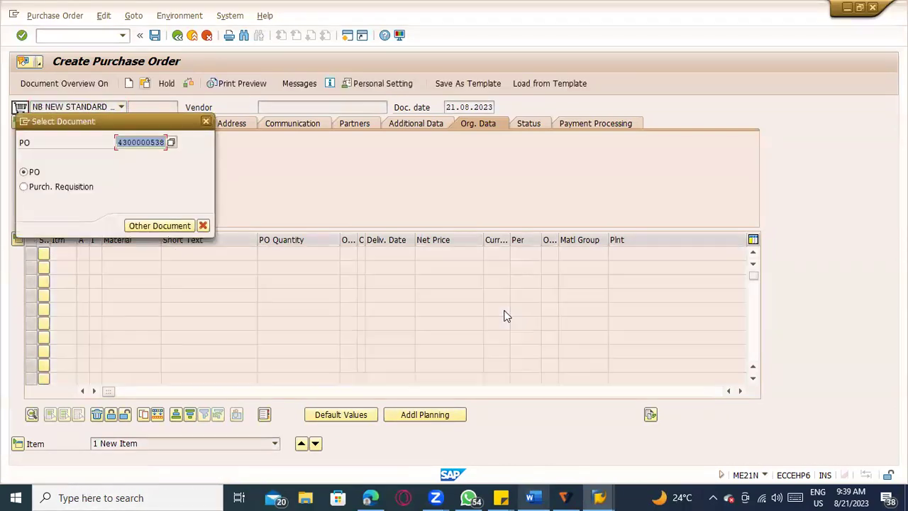
key(Return)
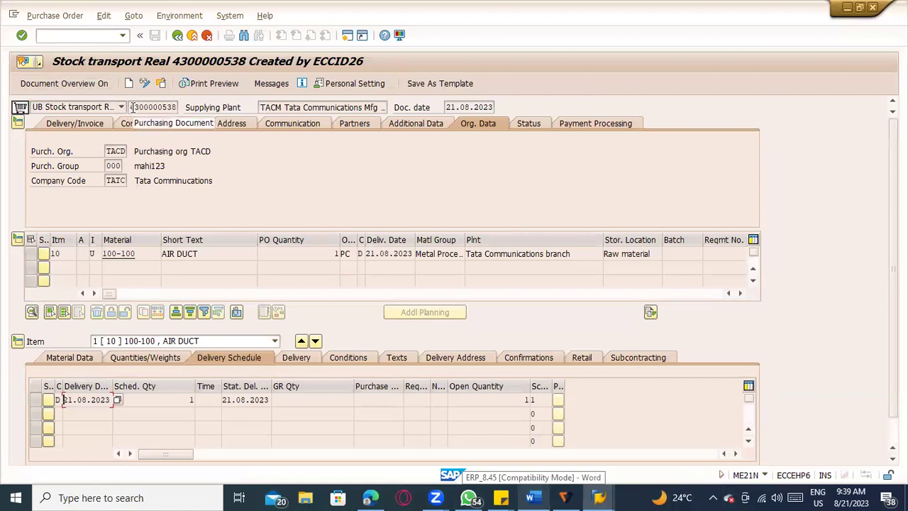
drag(130, 106, 178, 107)
key(ctrl+c)
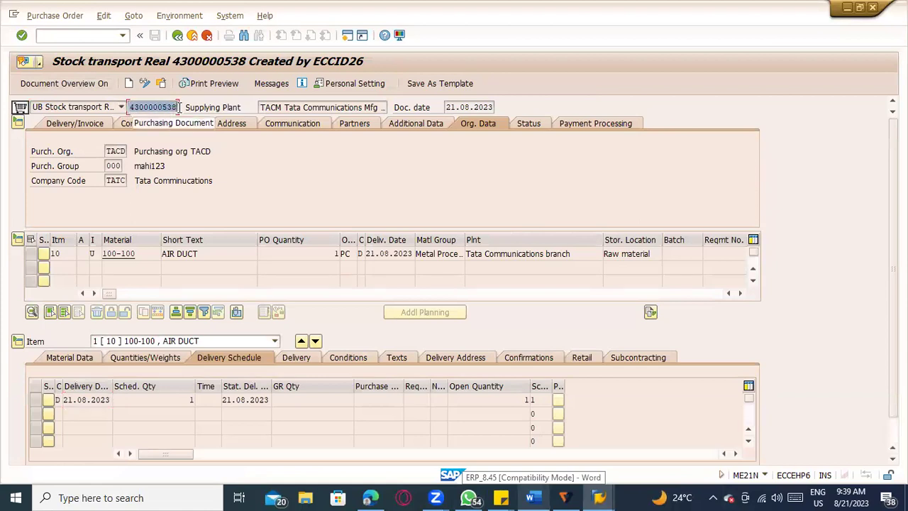
click(179, 107)
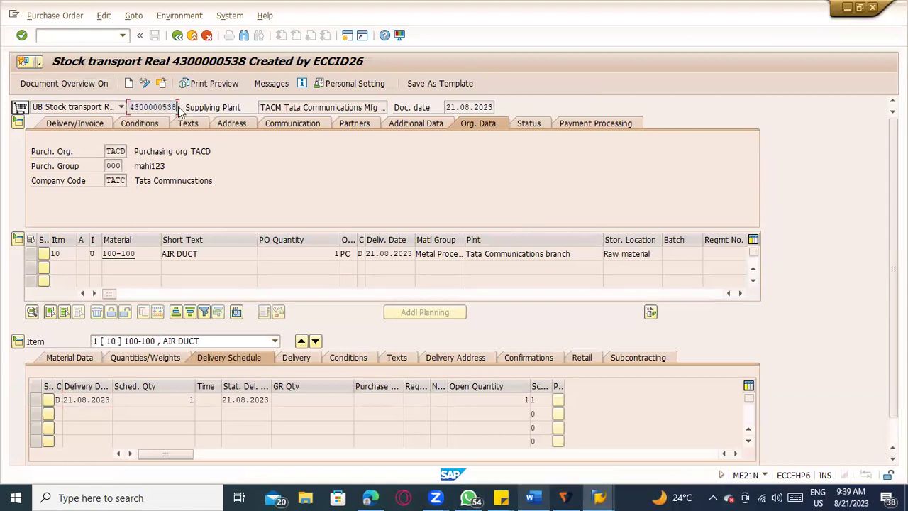
Step: Go to the command field and switch toward the Word notes
click(87, 35)
key(alt+Tab)
key(Tab)
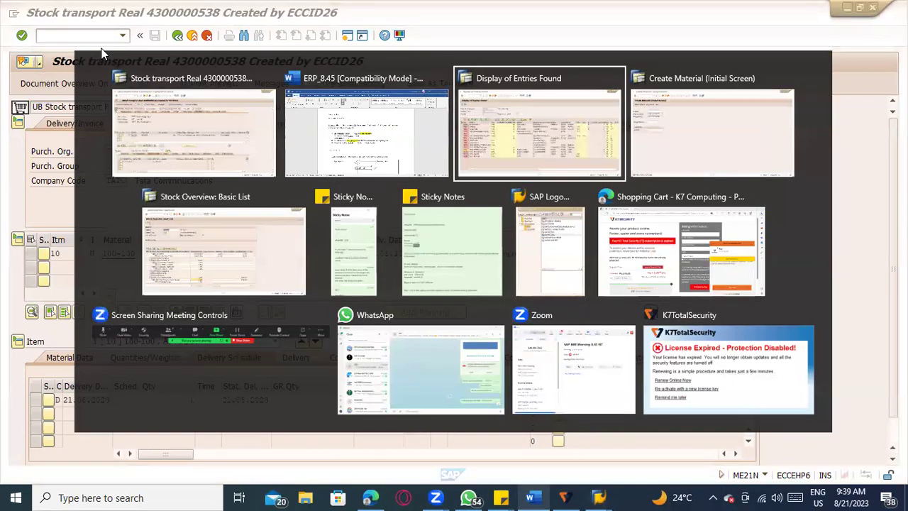
Step: Review the goods issue line and 'MM Route' in the Word process notes
key(shift+Tab)
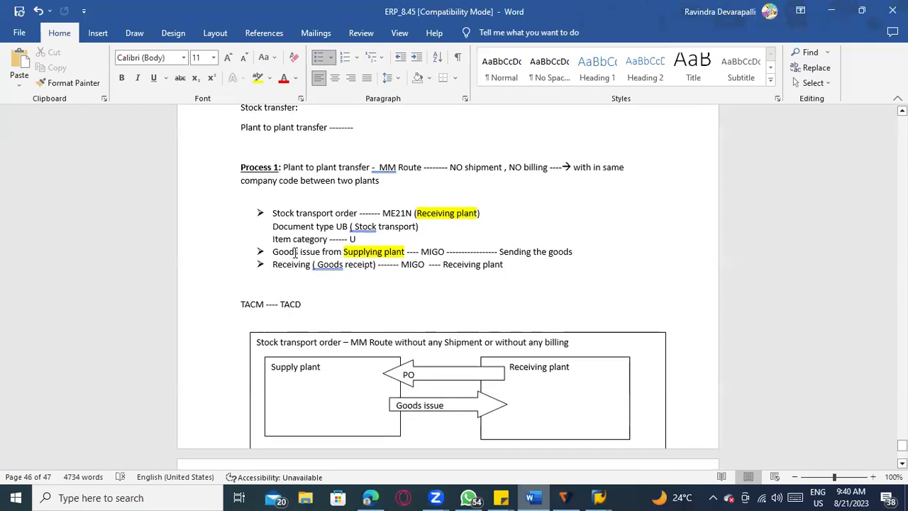
click(445, 252)
drag(380, 167, 421, 168)
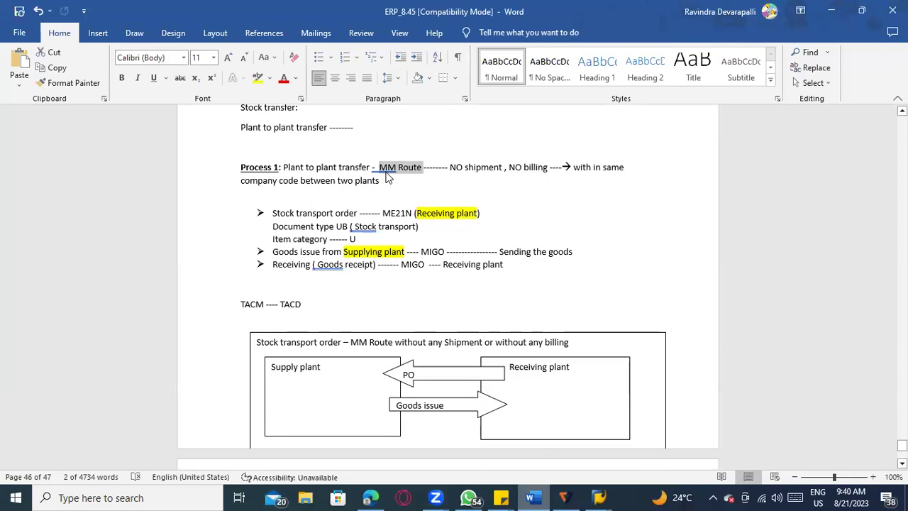
click(421, 251)
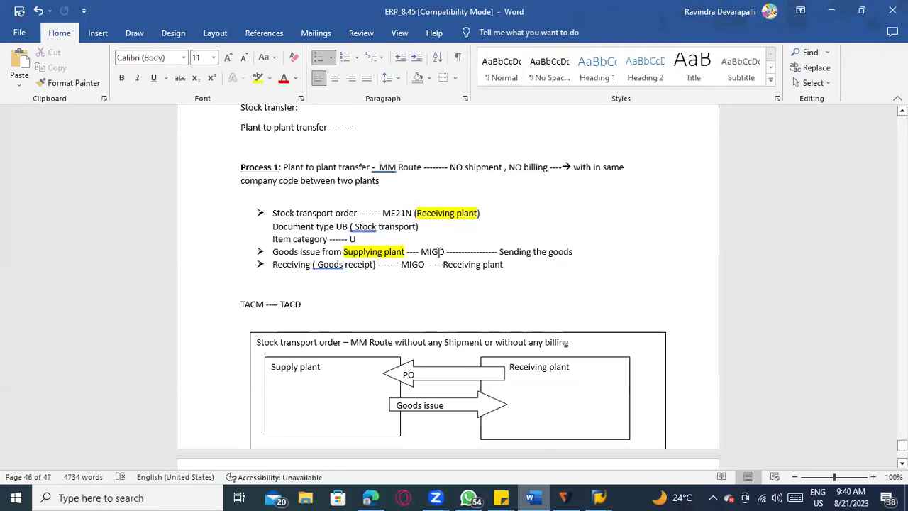
Step: Back in SAP, launch MIGO with /nmigo
key(alt+Tab)
text(/nmigo)
key(Return)
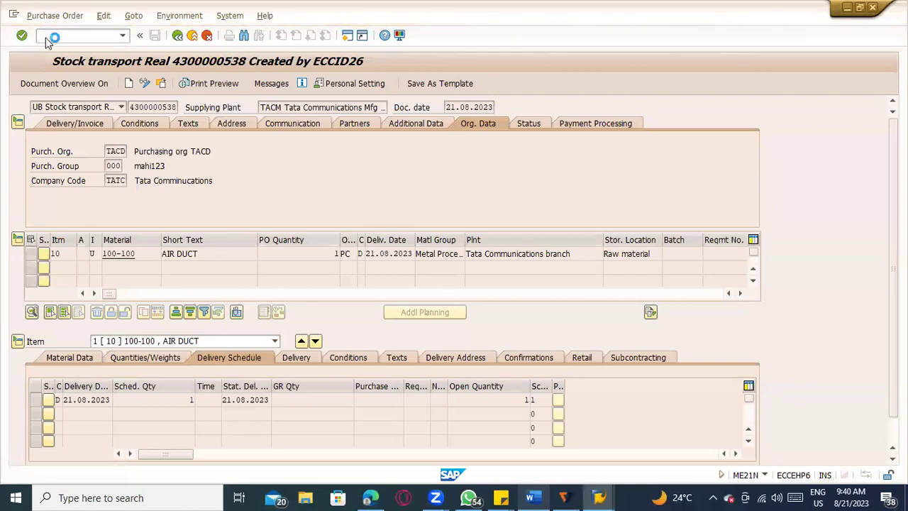
click(47, 106)
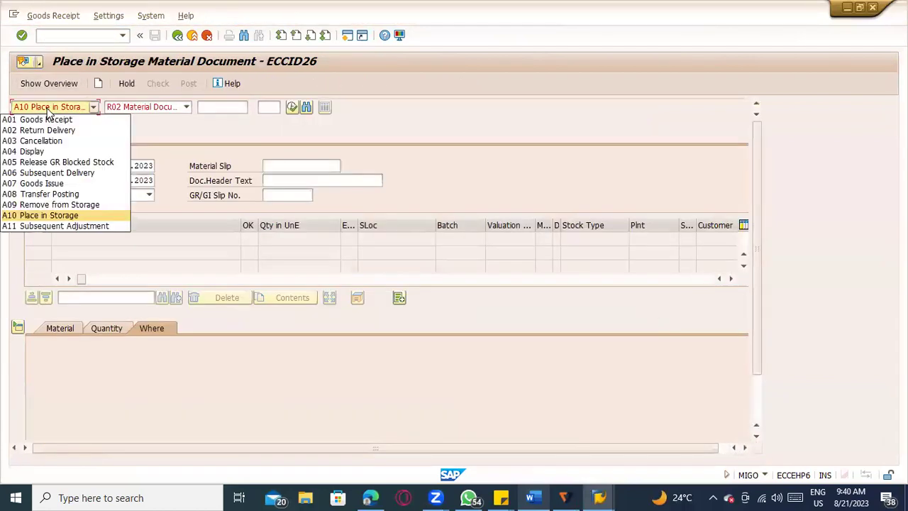
click(68, 181)
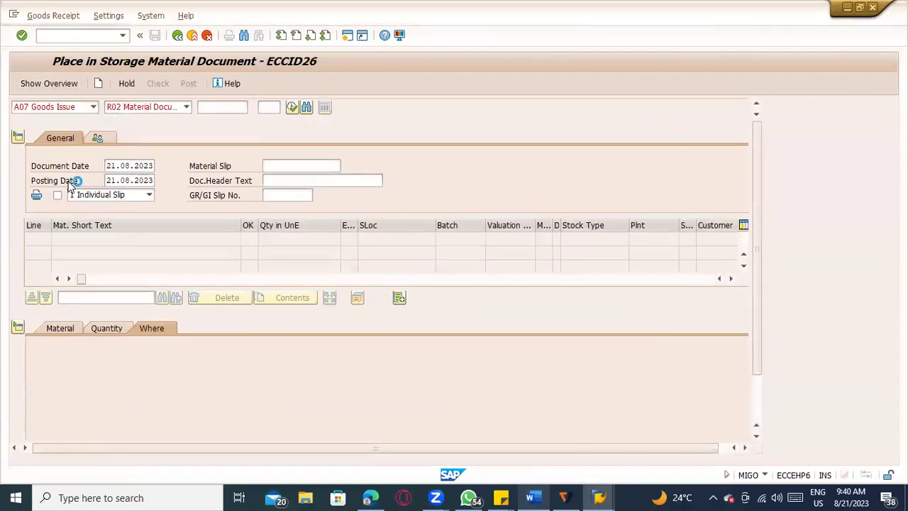
click(131, 107)
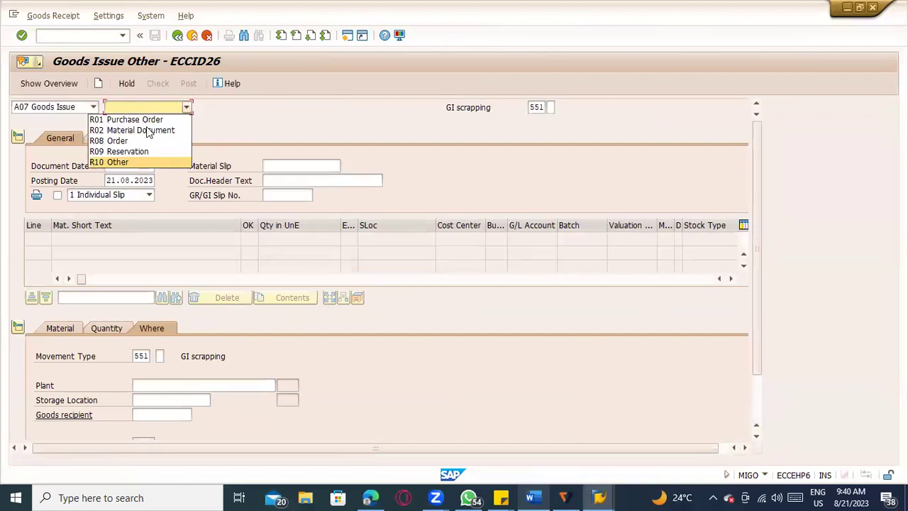
click(140, 119)
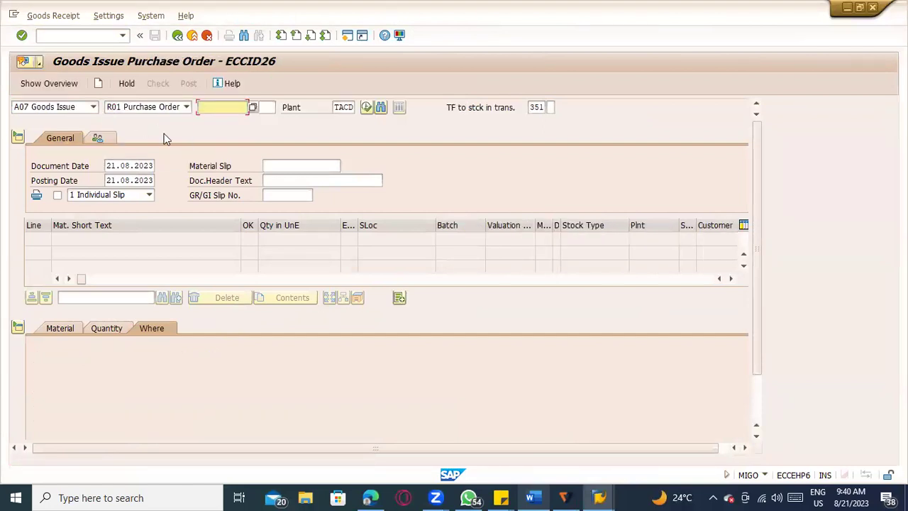
key(ctrl+v)
click(533, 497)
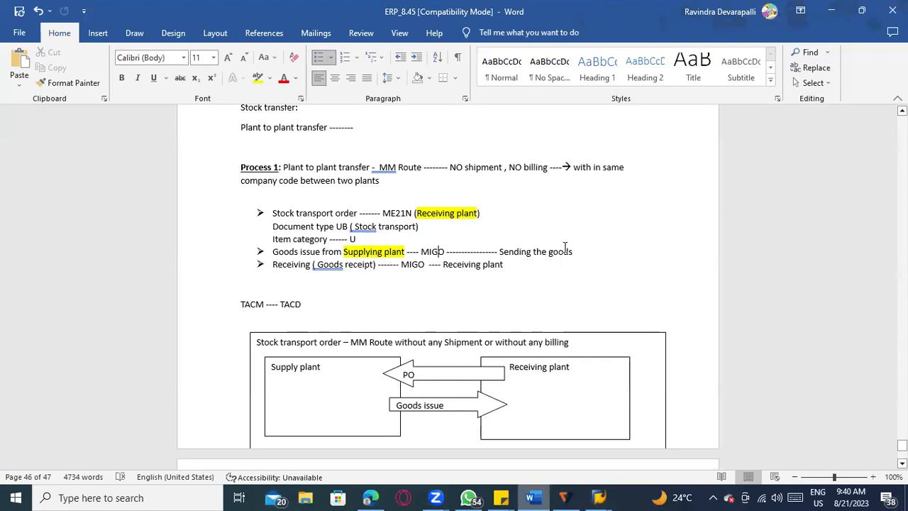
Step: Add an unbulleted line: '351 - Stock transfer from supplying plant to receving plant when you are MM route'
key(Return)
key(BackSpace)
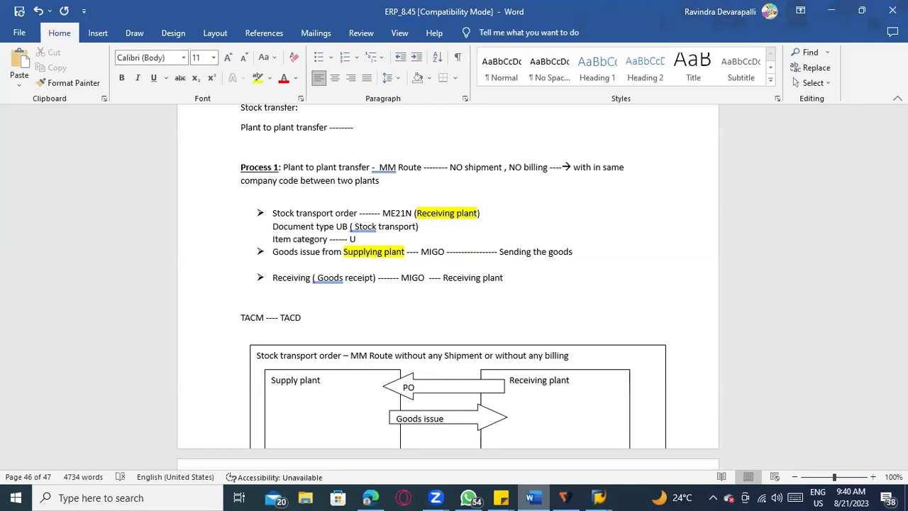
text(351 - Stock transfer p)
key(BackSpace)
text(from )
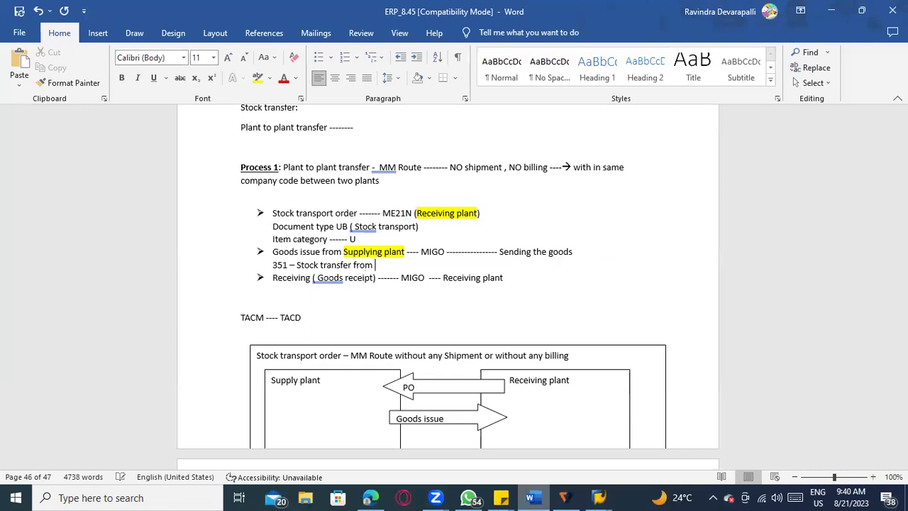
text(supplying plant o)
key(BackSpace)
key(BackSpace)
text(to receving plant w)
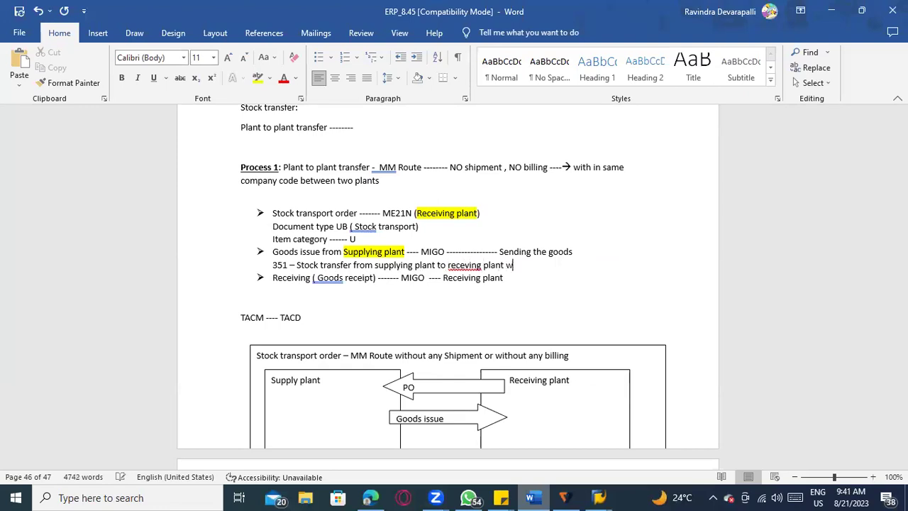
text(hen you are MM route)
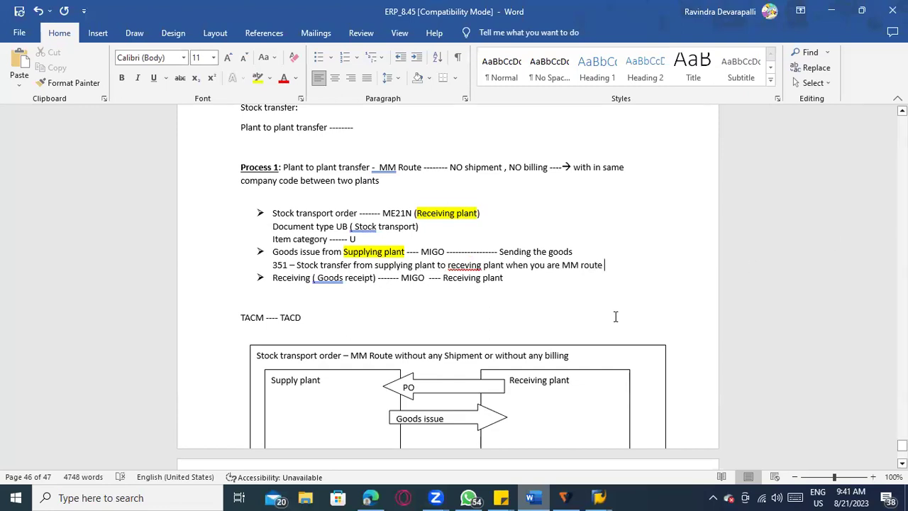
Step: Correct the misspelling 'receving' to 'receiving' in the 351 note
right_click(473, 264)
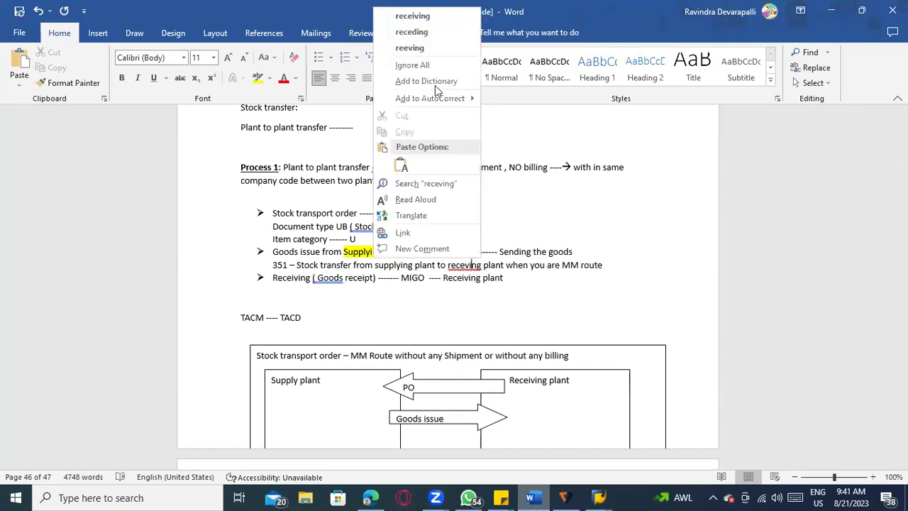
click(422, 22)
click(606, 265)
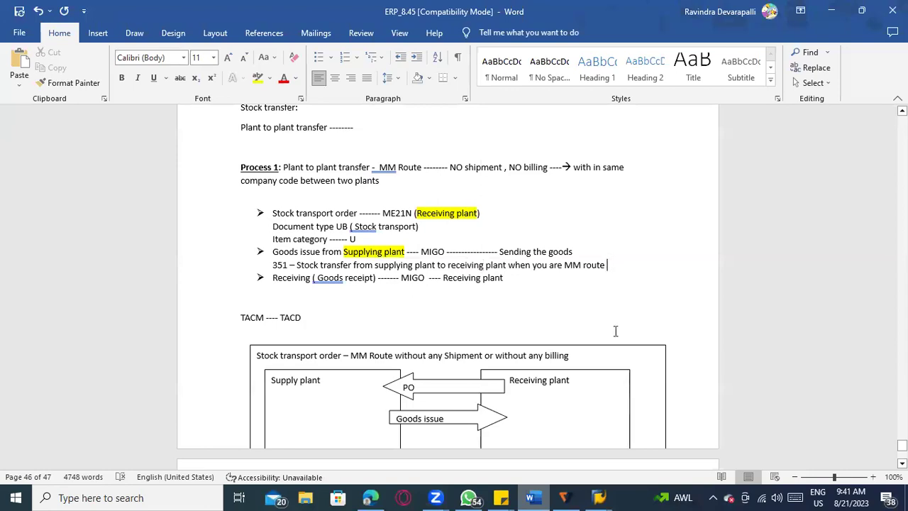
key(alt+Tab)
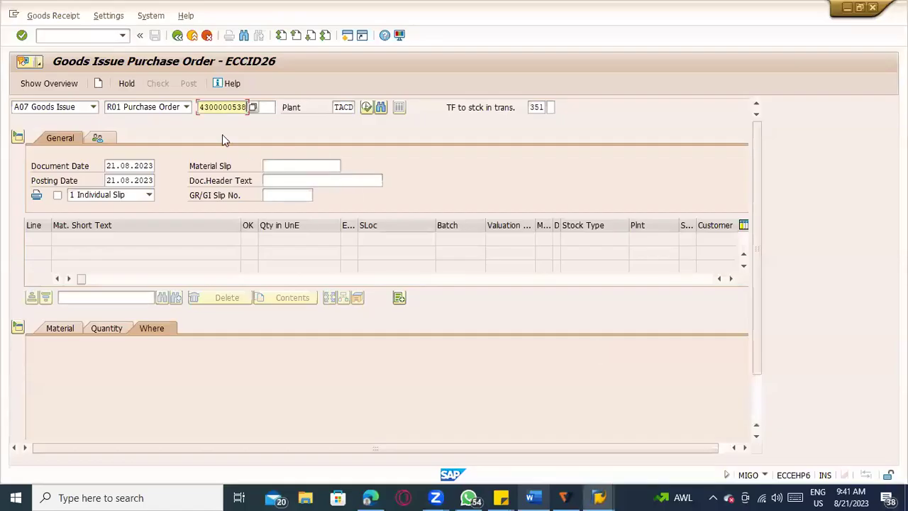
click(51, 108)
click(137, 108)
click(186, 106)
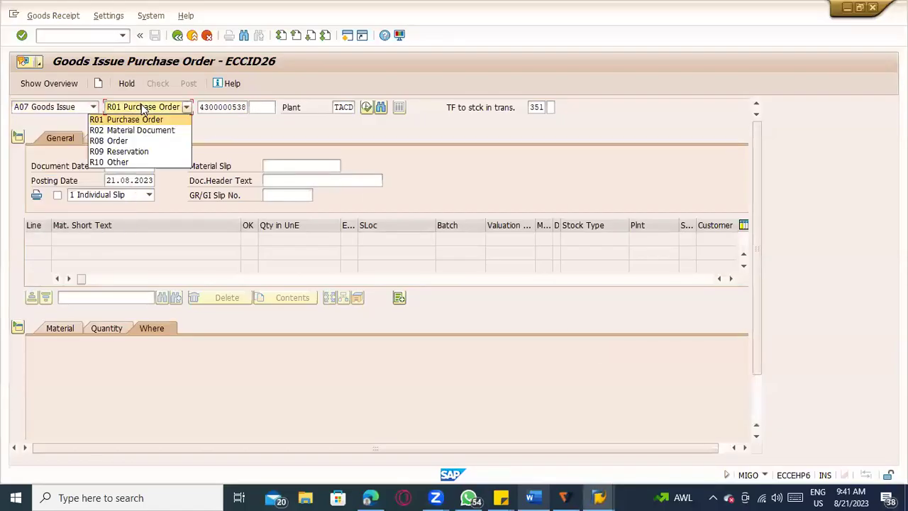
click(238, 104)
double_click(342, 107)
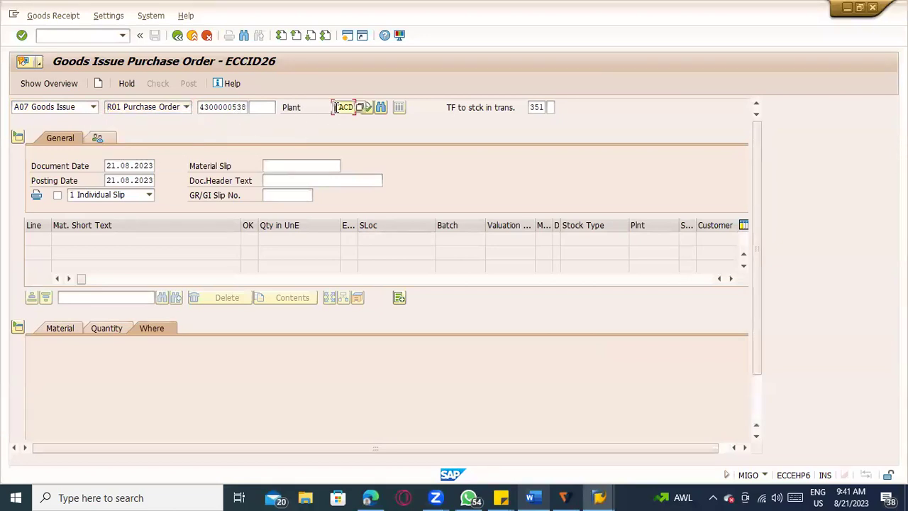
key(BackSpace)
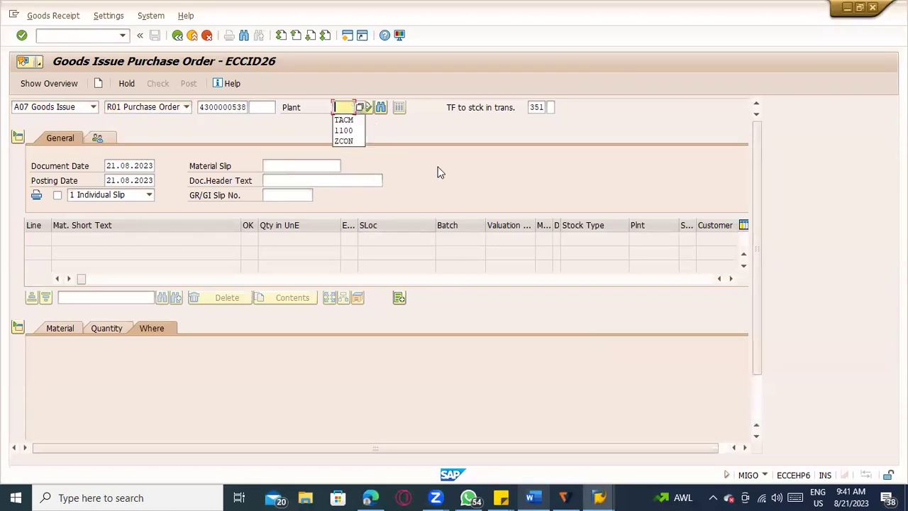
key(Escape)
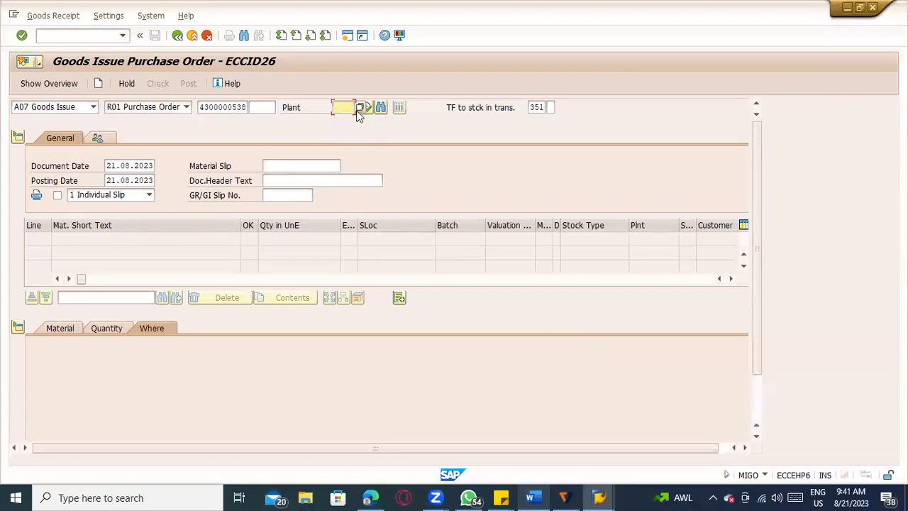
double_click(534, 106)
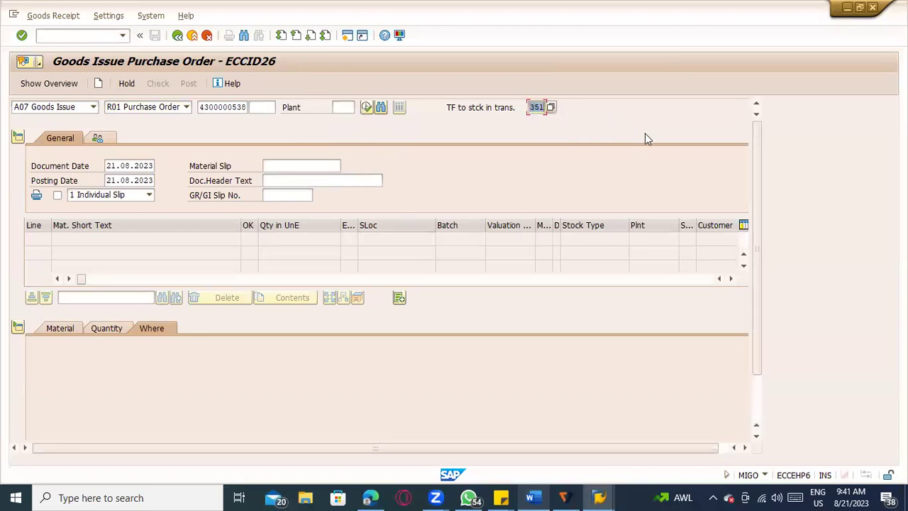
key(Return)
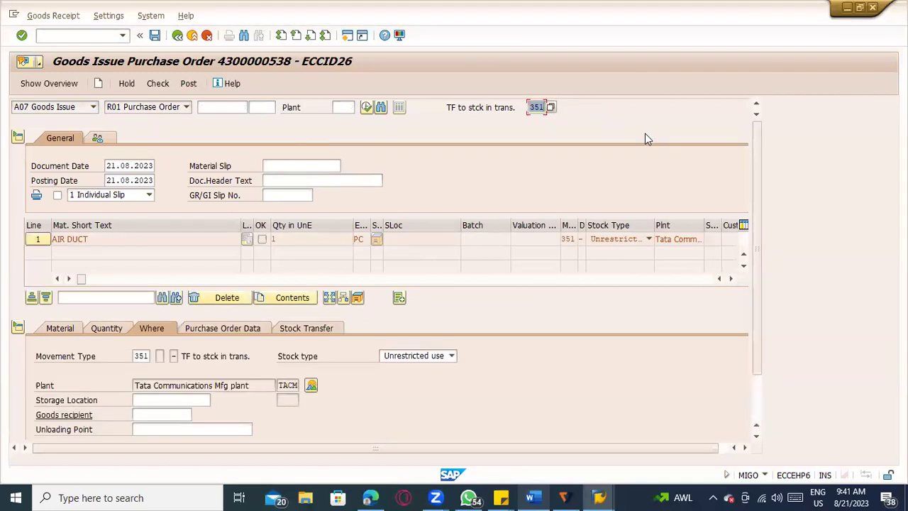
Step: Check the item's Material tab (100-100) and Quantity tab (1 PC)
click(60, 328)
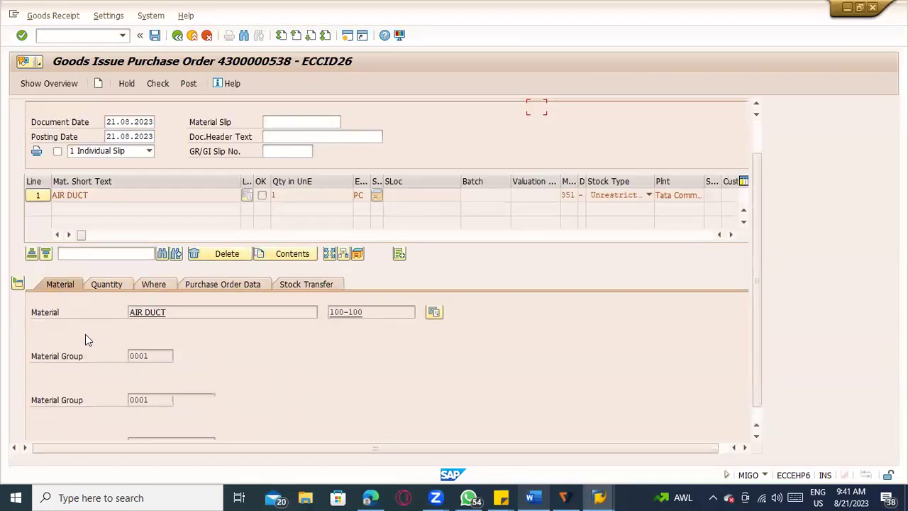
double_click(353, 304)
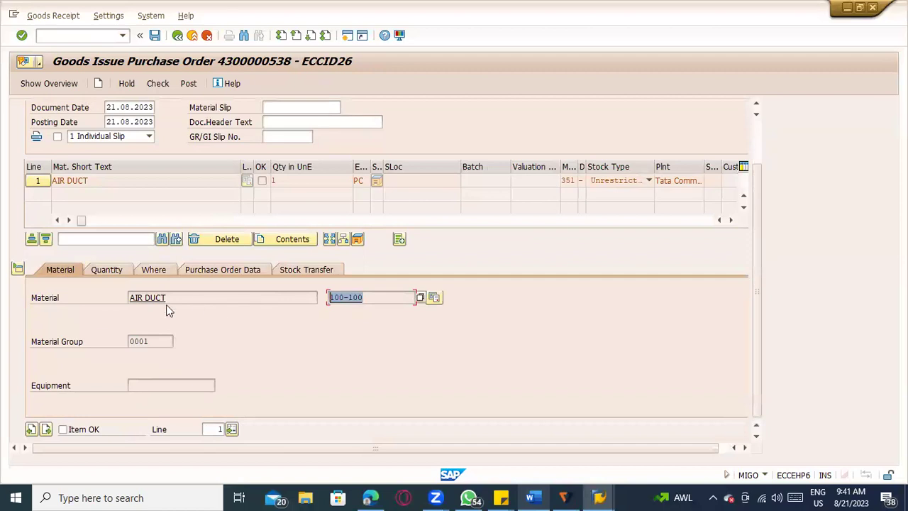
click(103, 271)
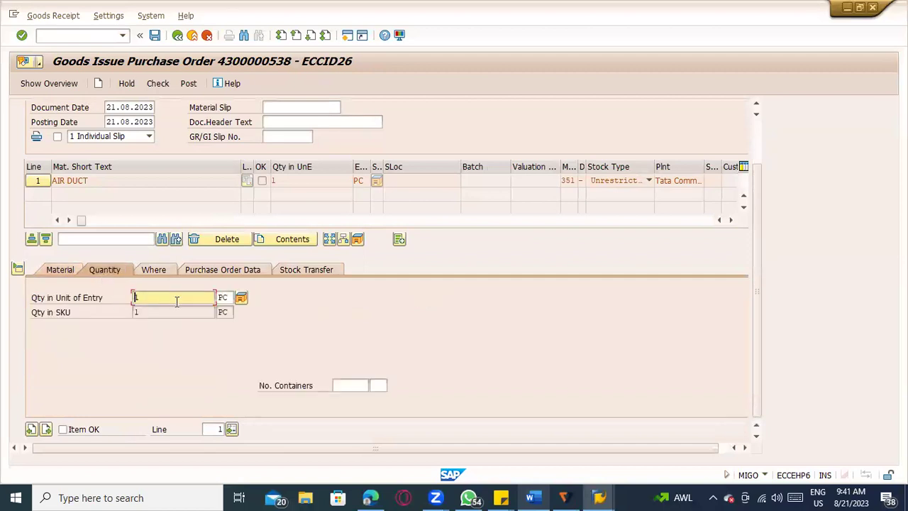
scroll(106, 206, up, 2)
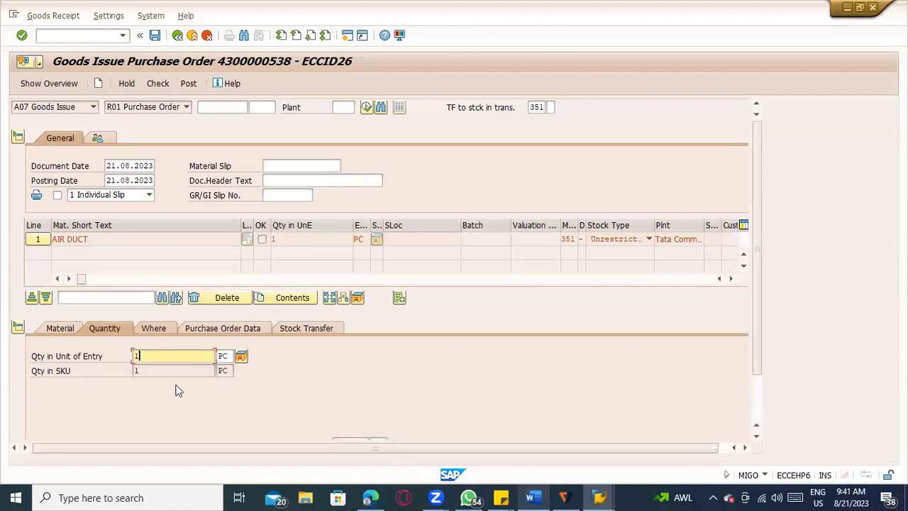
Step: Confirm 1,000 PC of AIR DUCT at plant TACM in TATF and enter storage location TATF
click(169, 329)
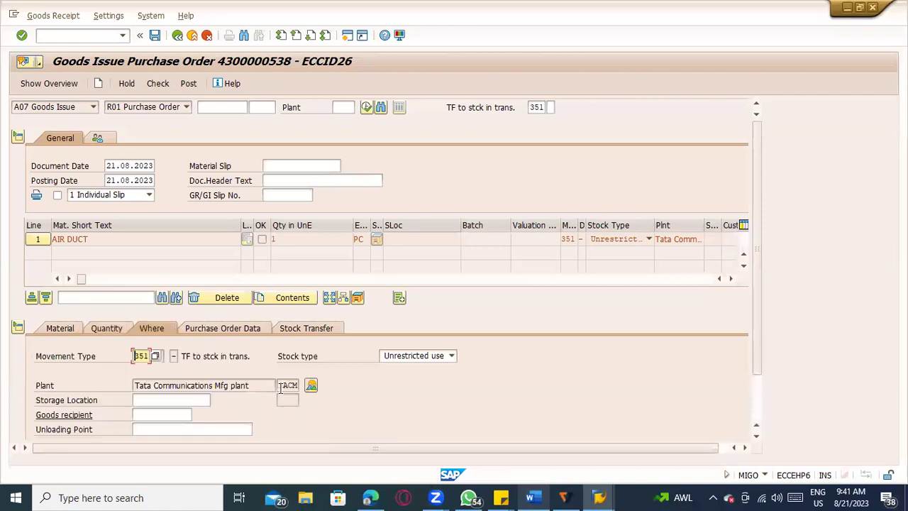
drag(289, 388, 299, 385)
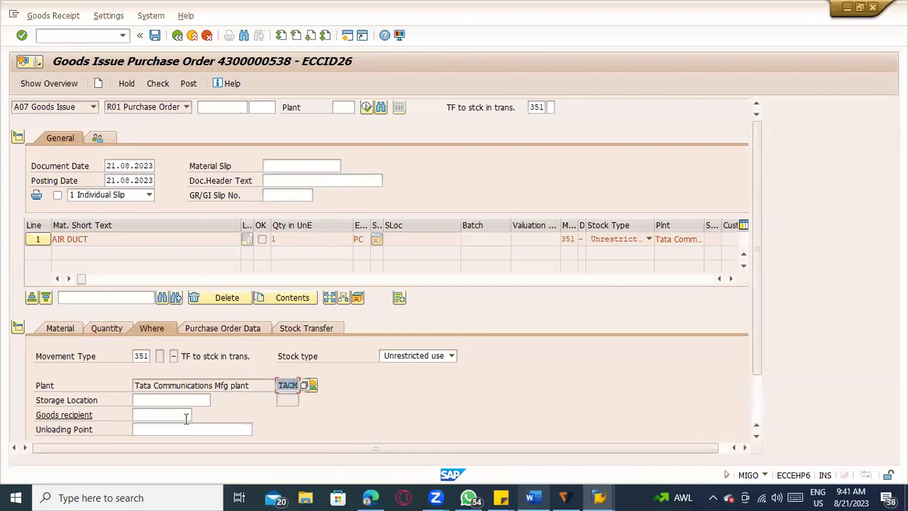
click(172, 401)
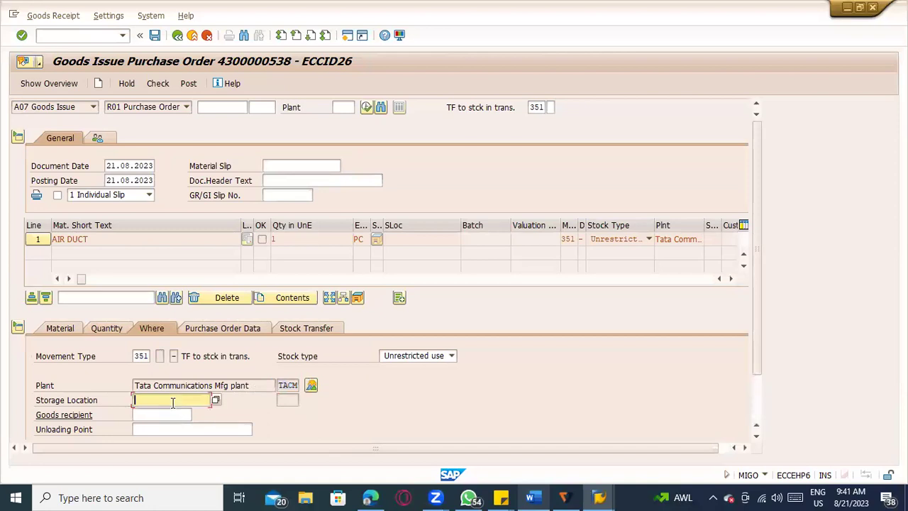
click(311, 386)
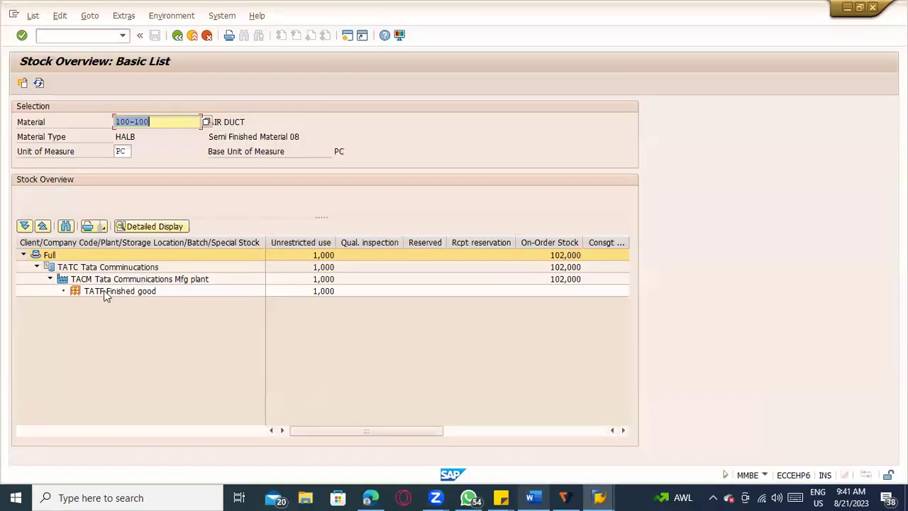
click(116, 295)
click(321, 292)
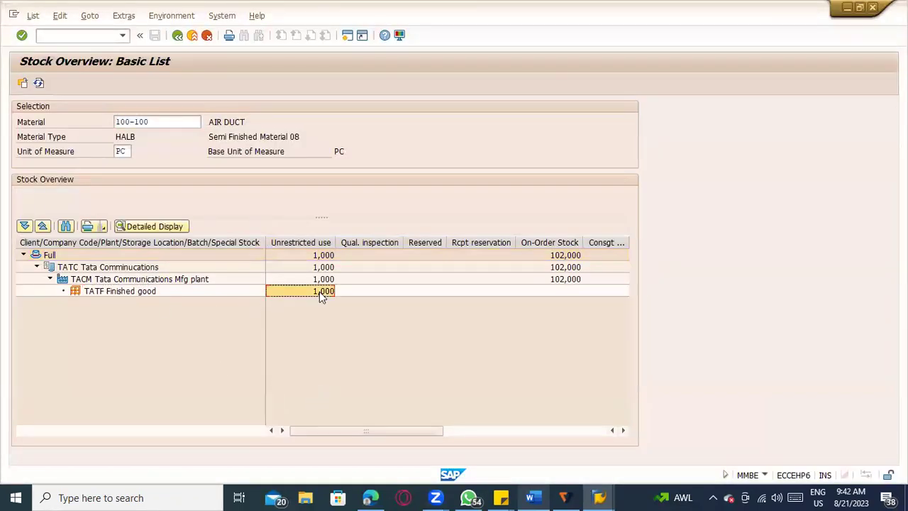
click(177, 35)
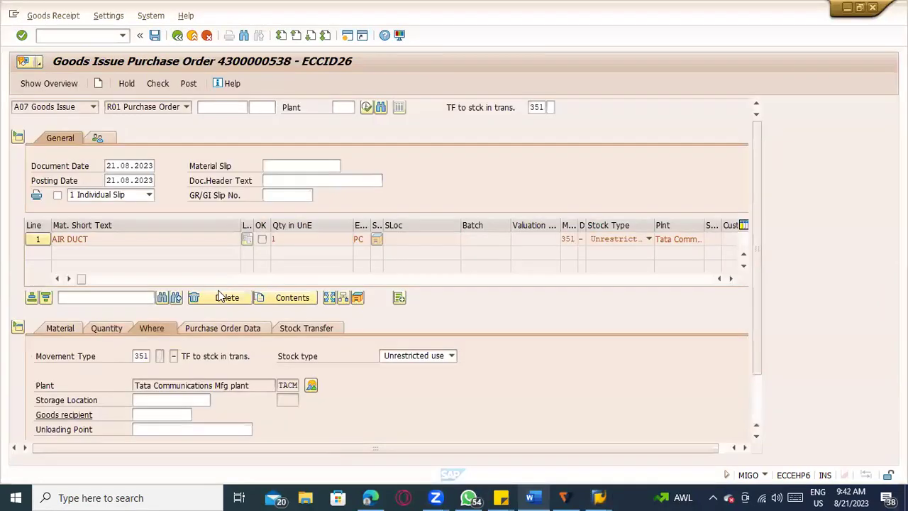
text(TATF)
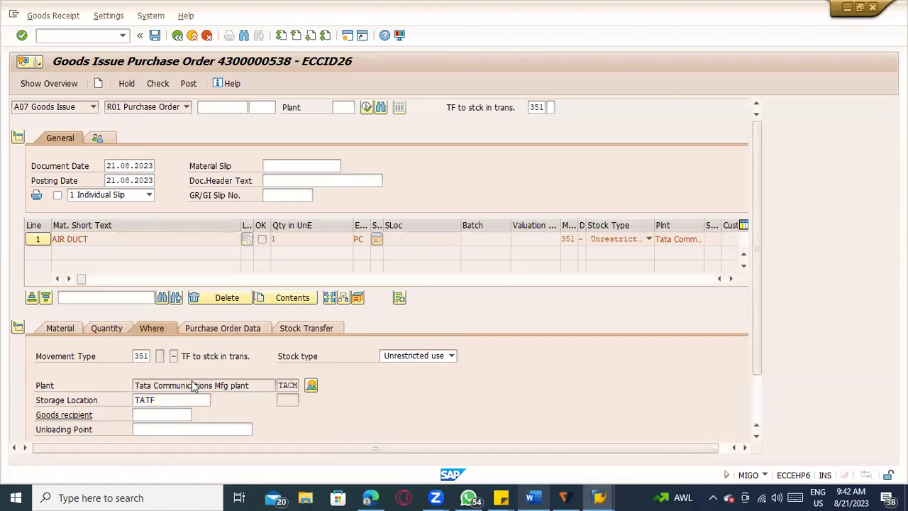
key(Return)
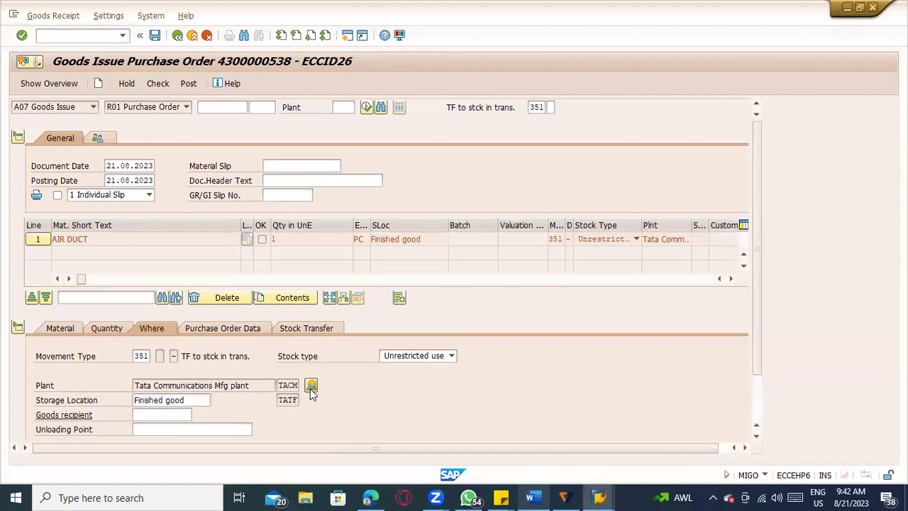
Step: Recheck the TATF stock, then change the storage location to TATR Raw material and check
click(310, 385)
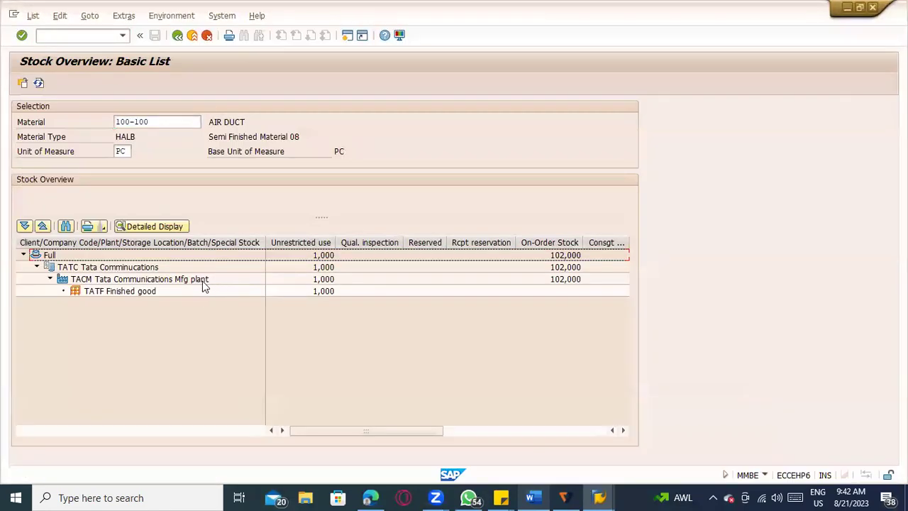
click(136, 293)
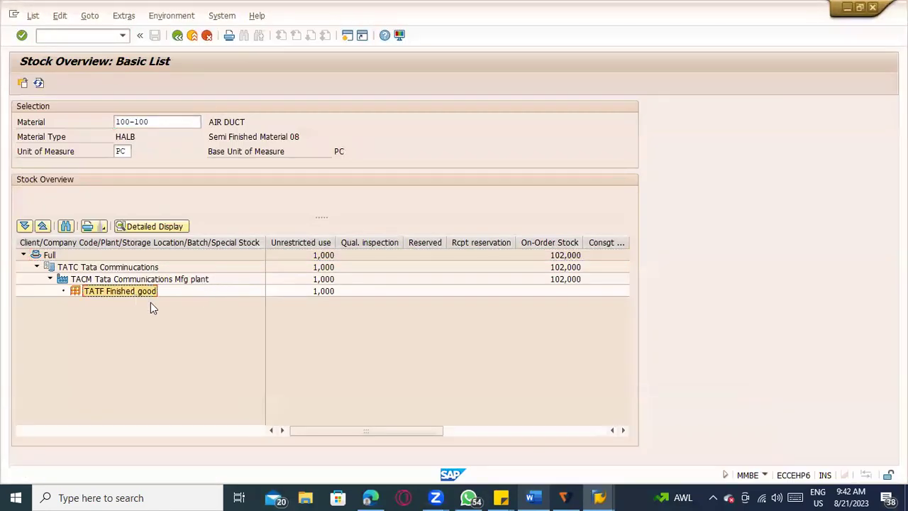
click(320, 292)
click(125, 294)
click(178, 35)
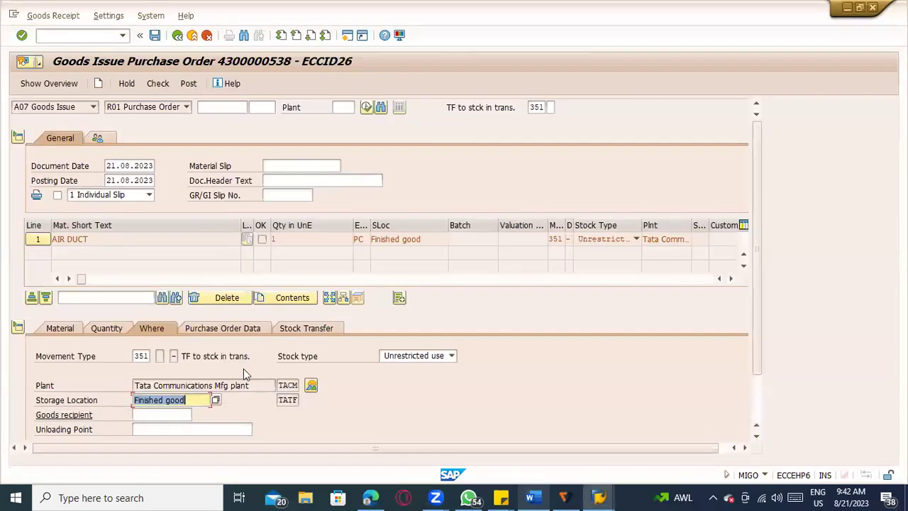
text(TAR)
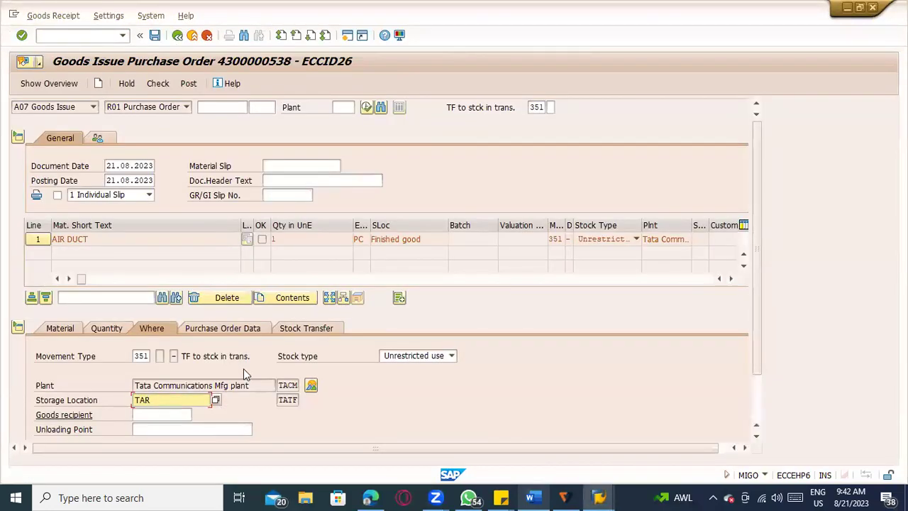
key(BackSpace)
text(TR)
key(Return)
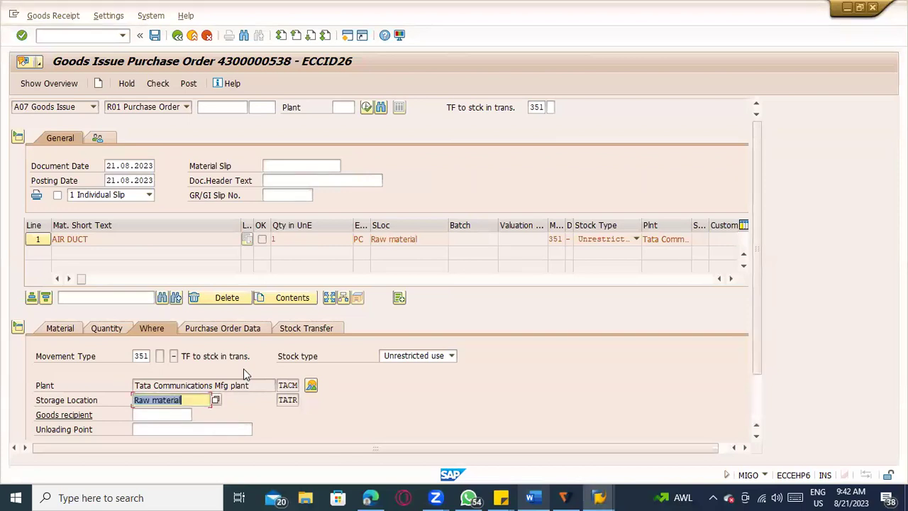
click(153, 82)
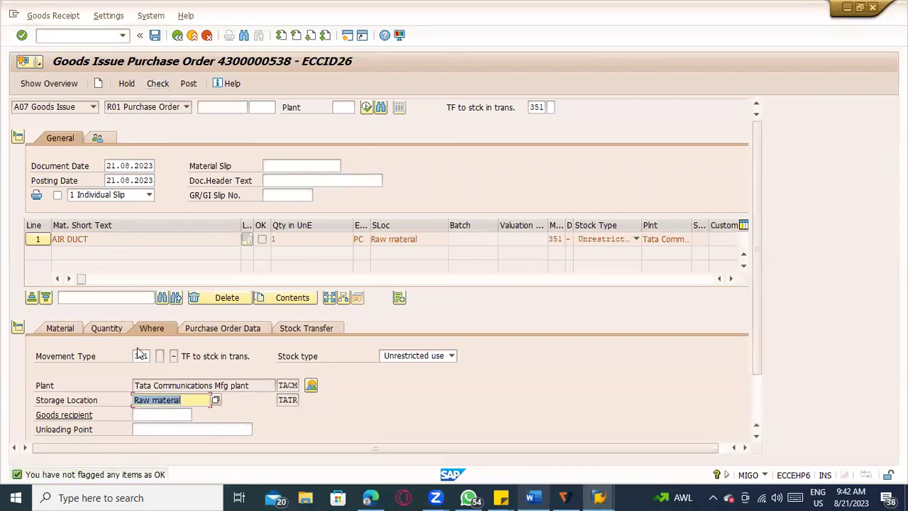
Step: Mark the AIR DUCT item OK, check it, and read the unrestricted-use exceeded error
scroll(71, 432, down, 2)
click(72, 429)
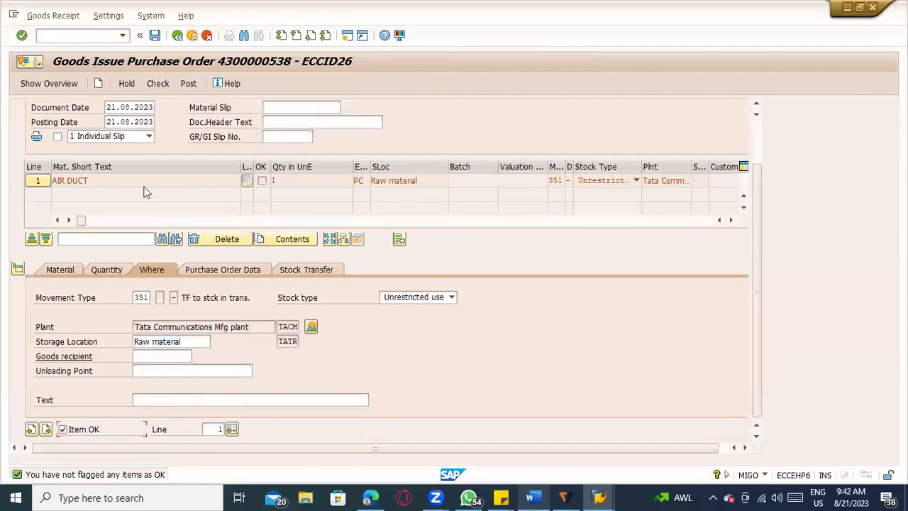
click(151, 86)
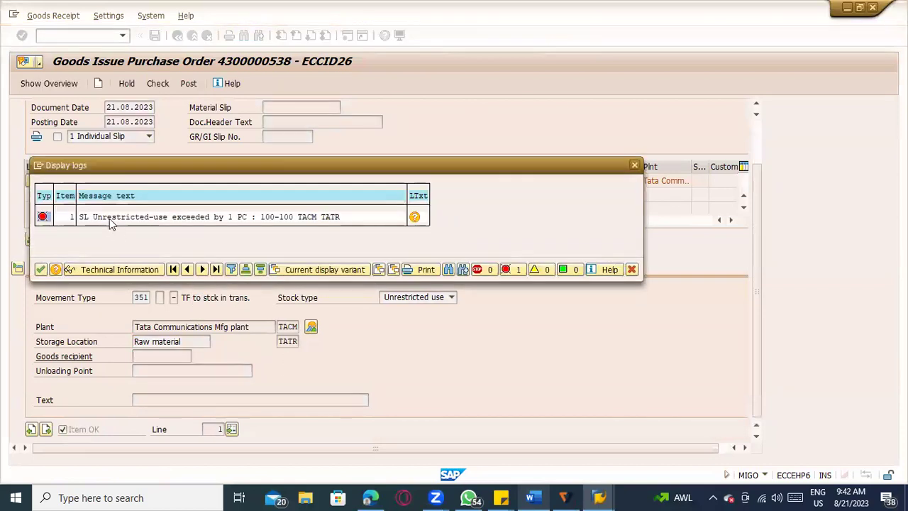
click(230, 218)
click(634, 165)
Step: Change the storage location to TATF, review PO data and receiving plant TACD, then check and post
drag(210, 342, 115, 346)
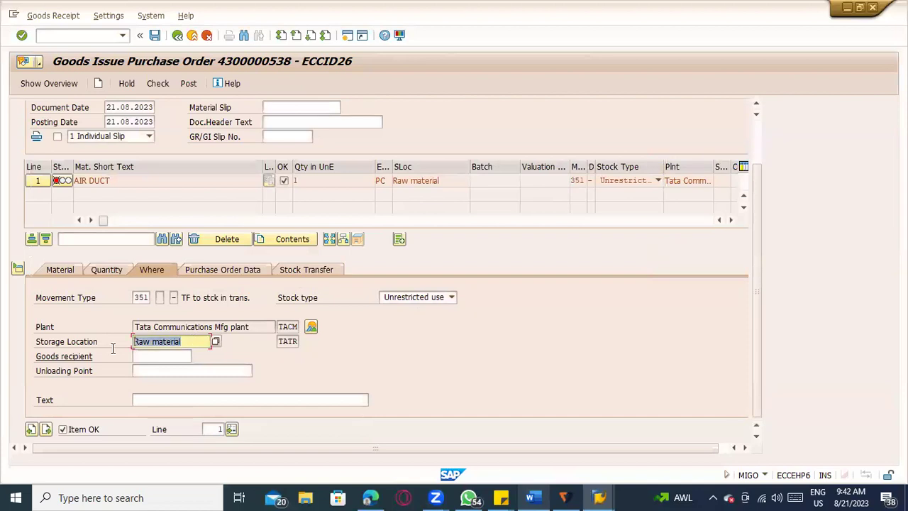
key(BackSpace)
text(TAT)
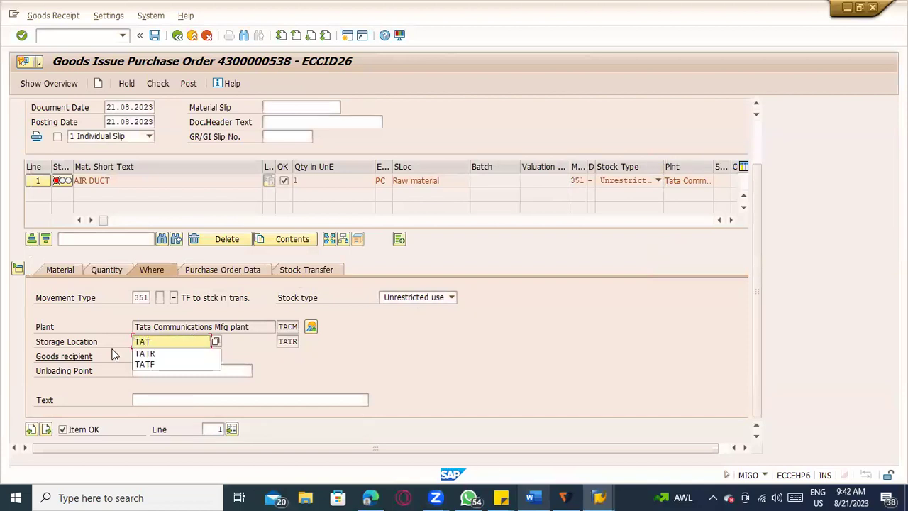
text(F)
key(Return)
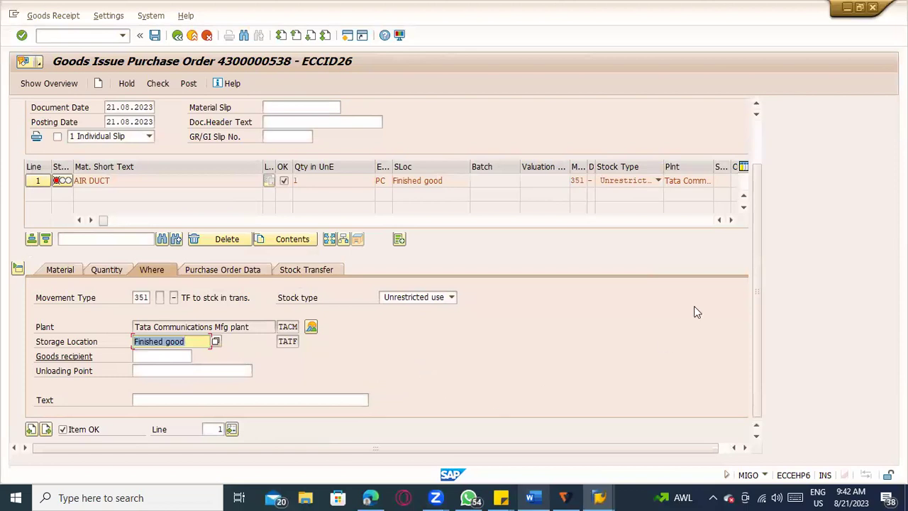
click(230, 272)
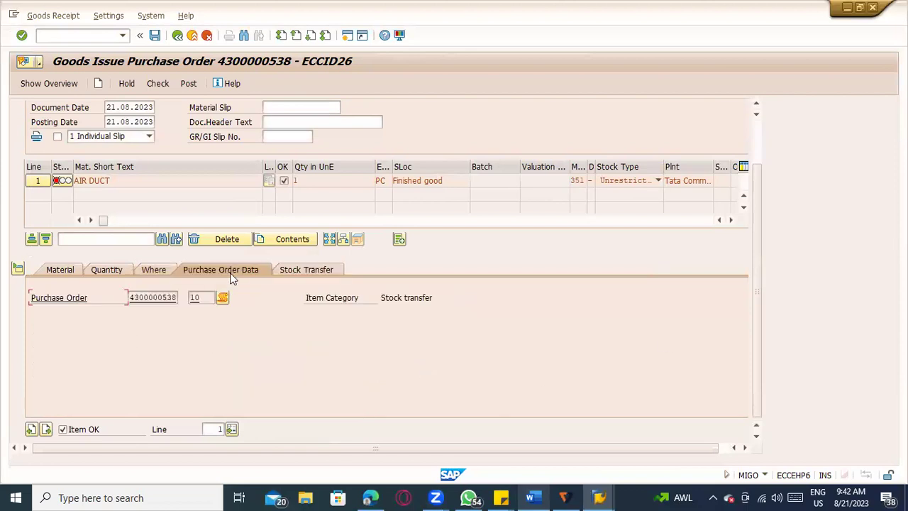
click(304, 273)
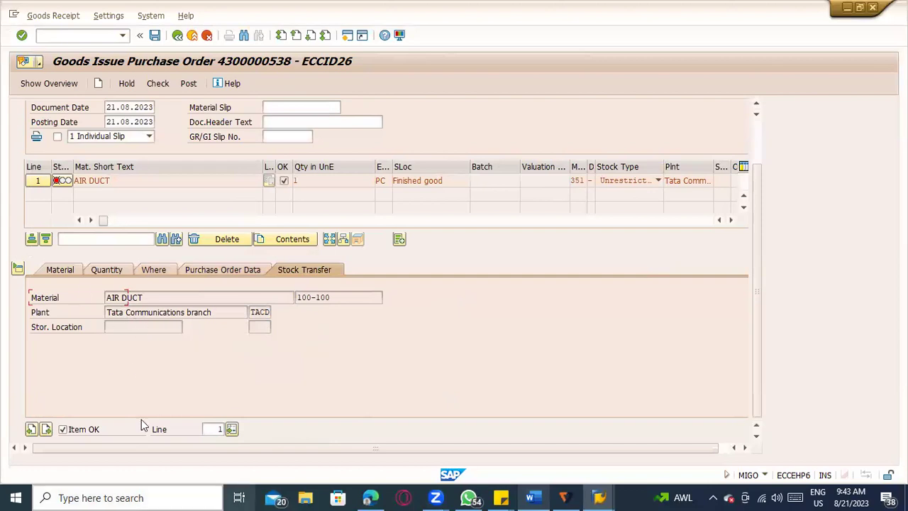
click(158, 83)
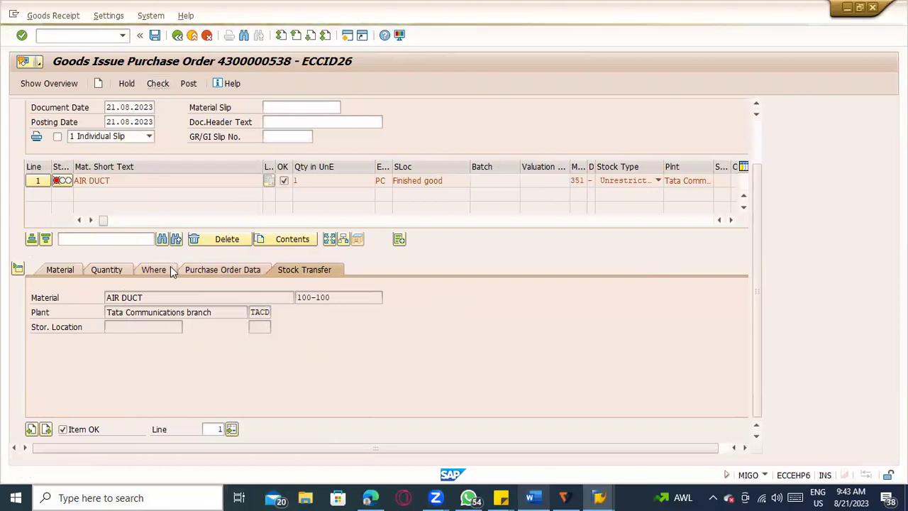
click(201, 197)
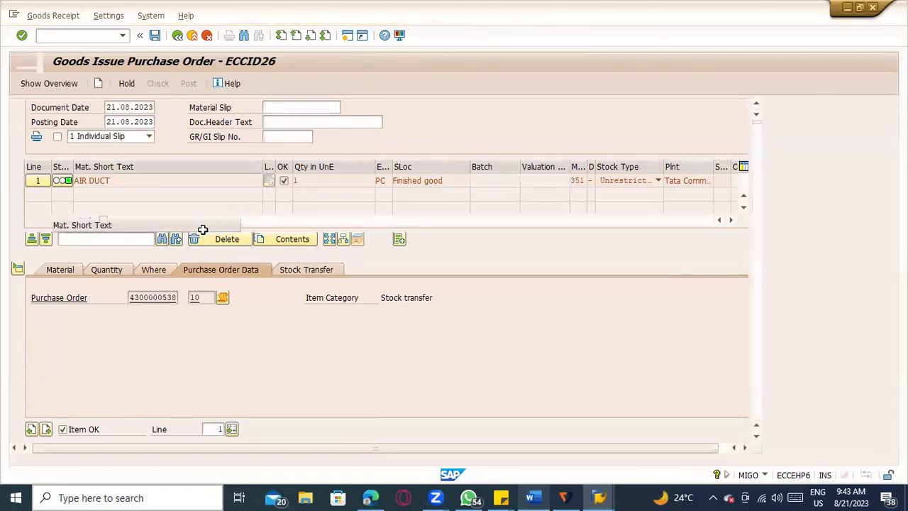
key(alt+Tab)
key(alt+Tab)
key(alt+Tab)
Step: Run MMBE for plant TACM and confirm its unrestricted AIR DUCT stock is now empty
click(47, 36)
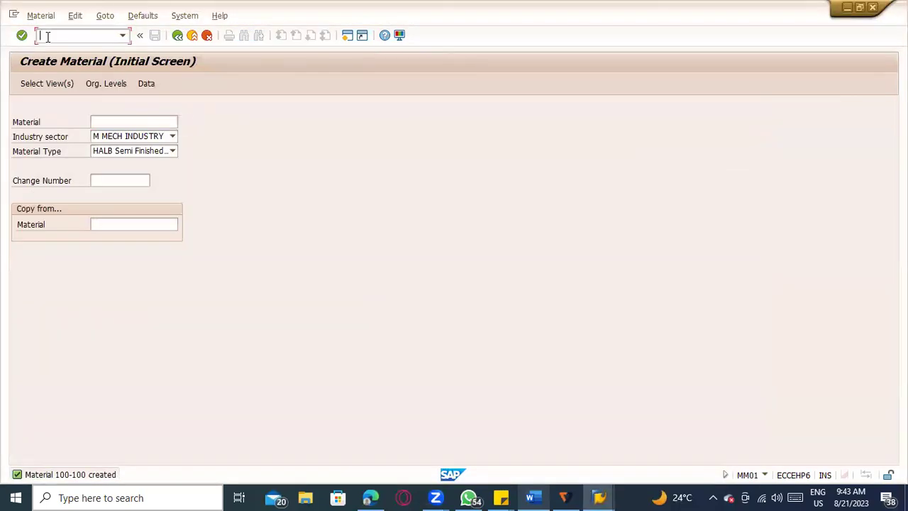
text(/nmmbe)
key(Return)
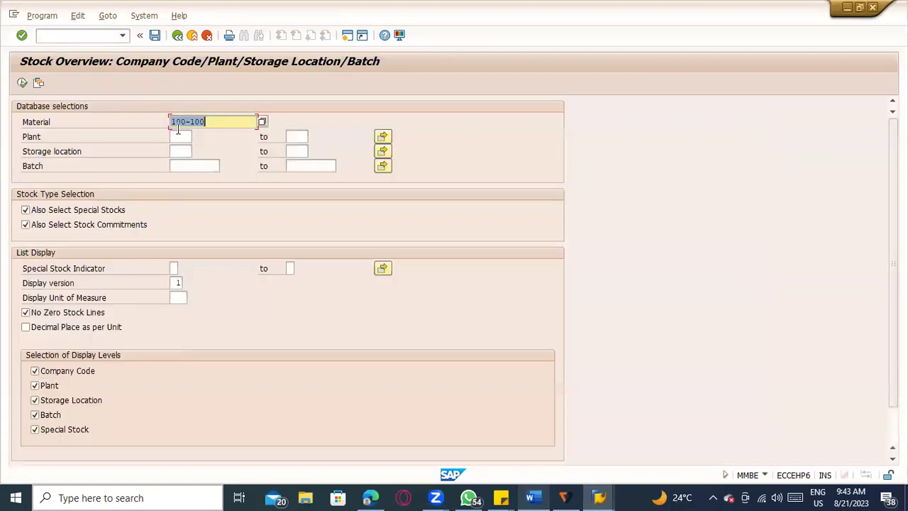
click(176, 136)
text(TACM)
double_click(177, 137)
click(176, 137)
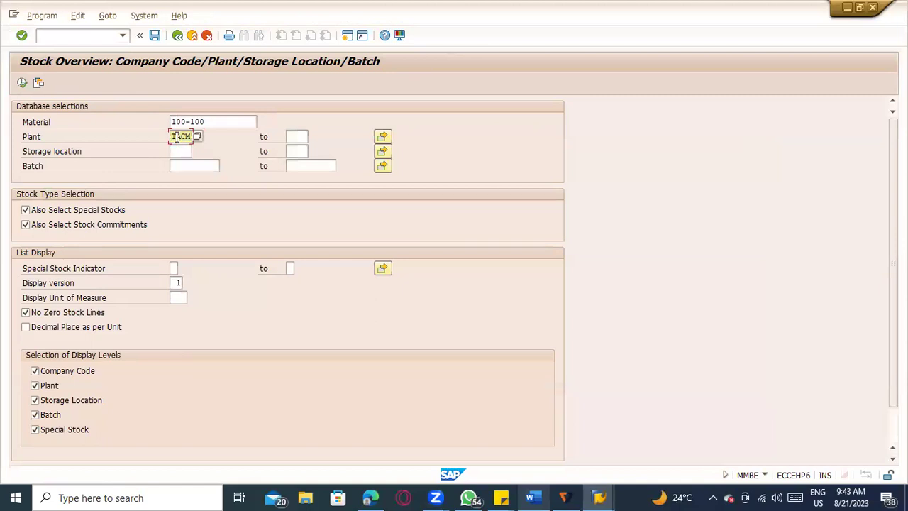
click(22, 82)
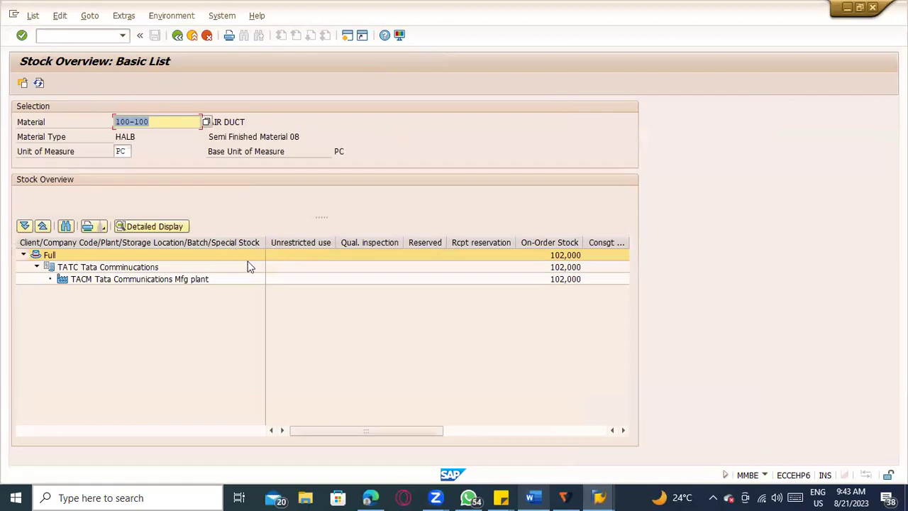
click(286, 266)
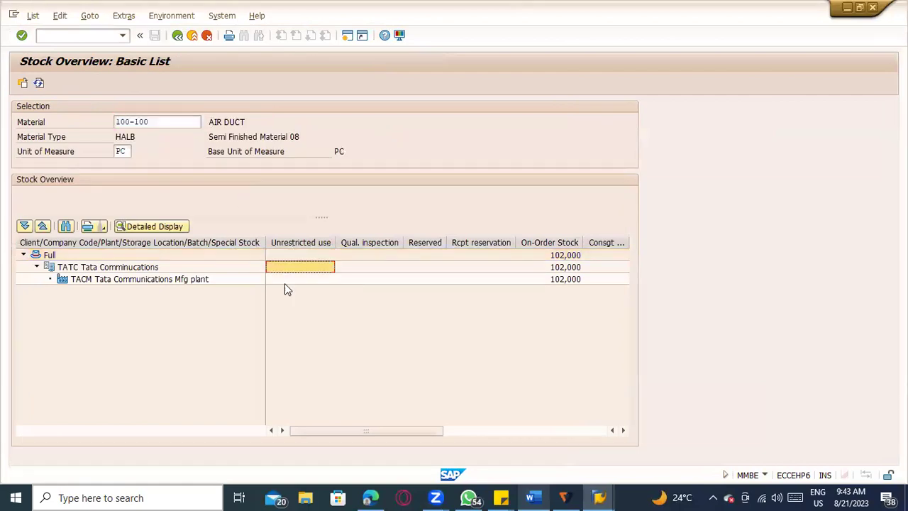
click(285, 256)
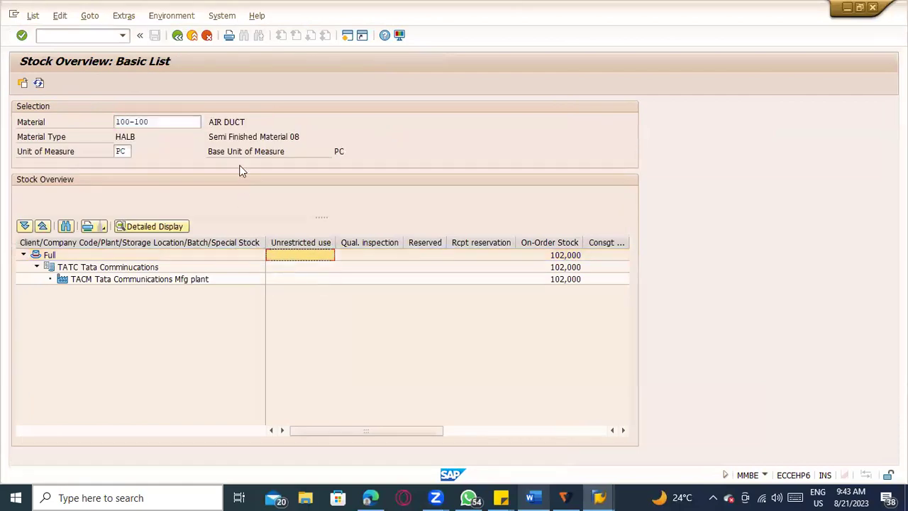
click(177, 35)
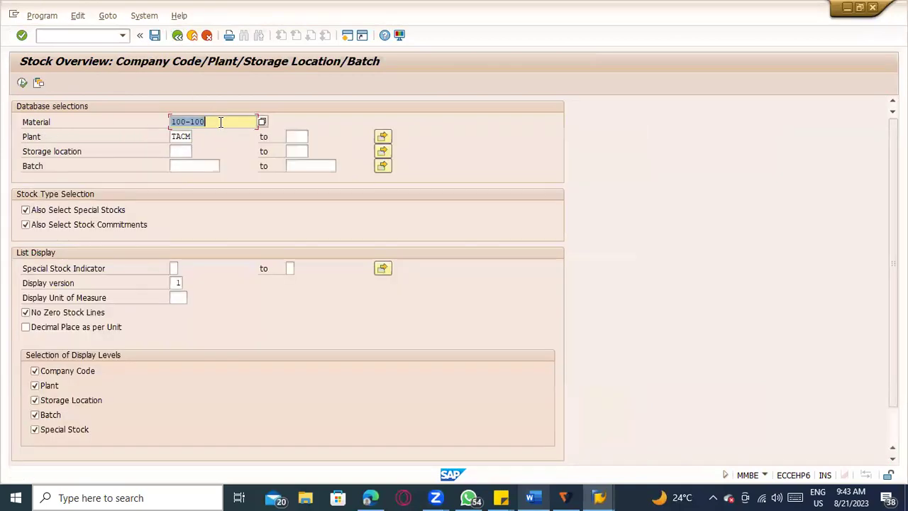
Step: Rerun the stock overview for plant TACD and review the STR1 Raw material stock figures
key(Tab)
text(TACD)
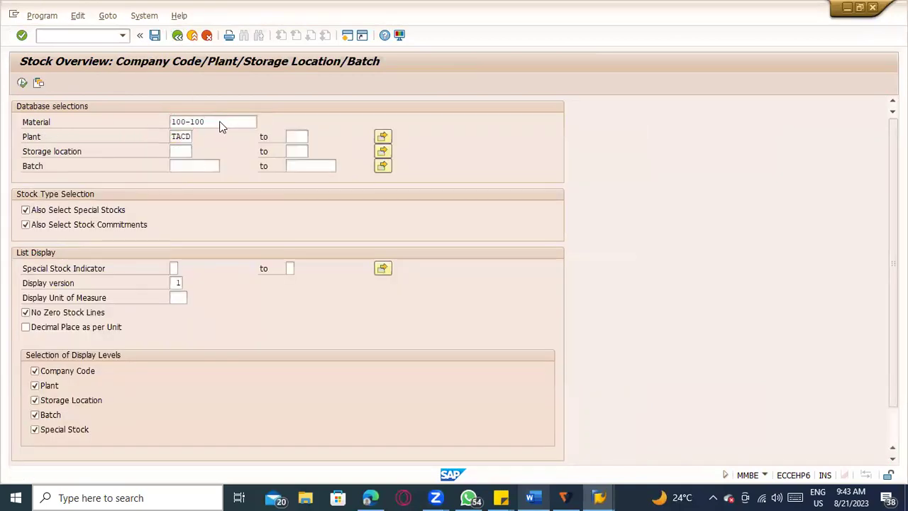
click(24, 85)
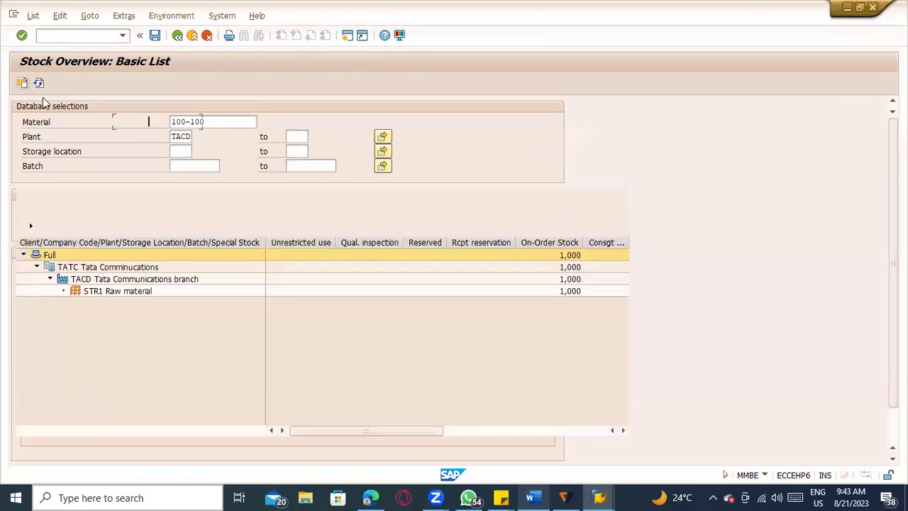
click(272, 291)
drag(363, 438, 136, 458)
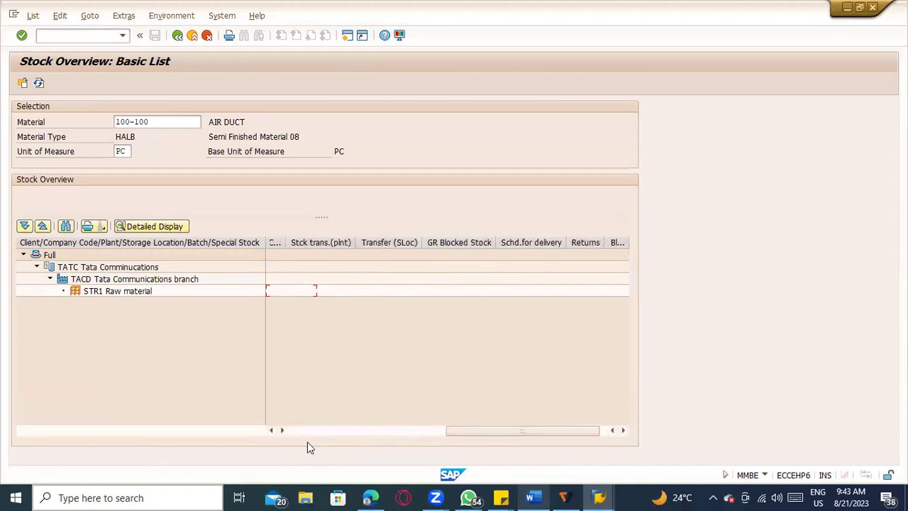
drag(307, 447, 296, 436)
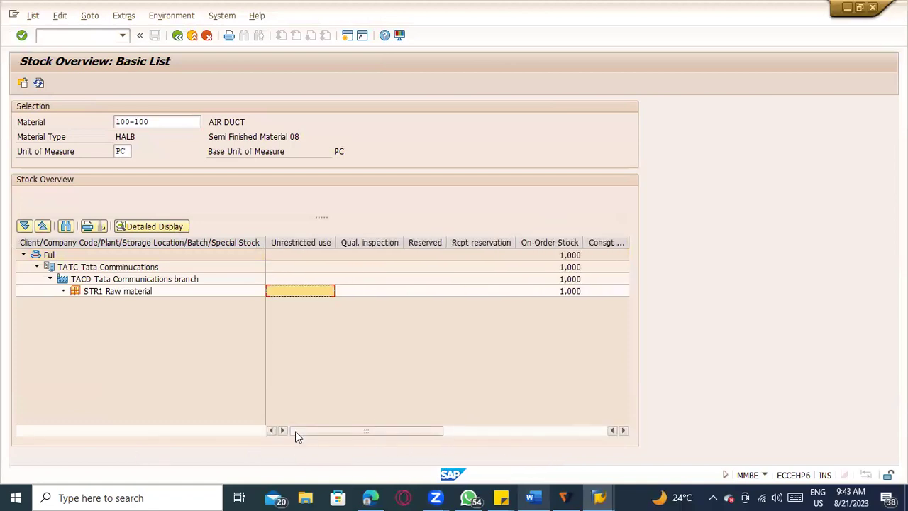
key(alt+Tab)
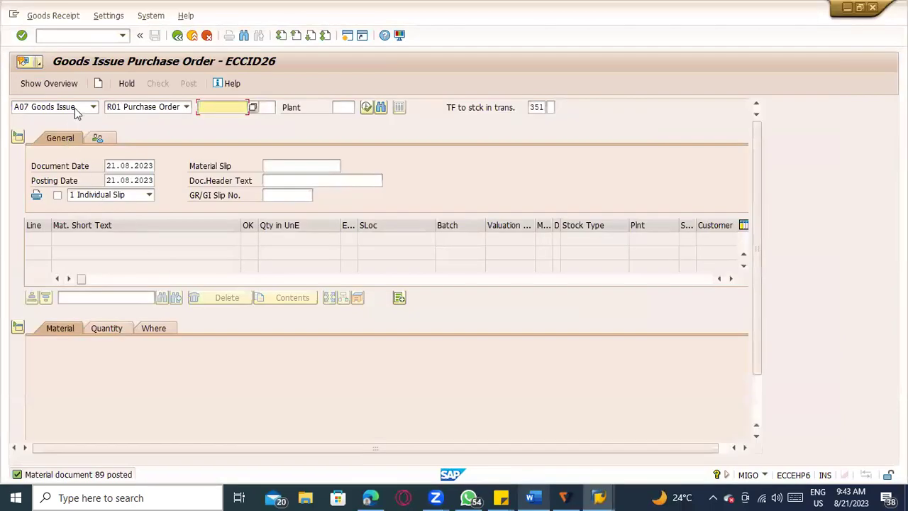
Step: Switch MIGO to A04 Display and load material document 89
click(74, 108)
click(71, 150)
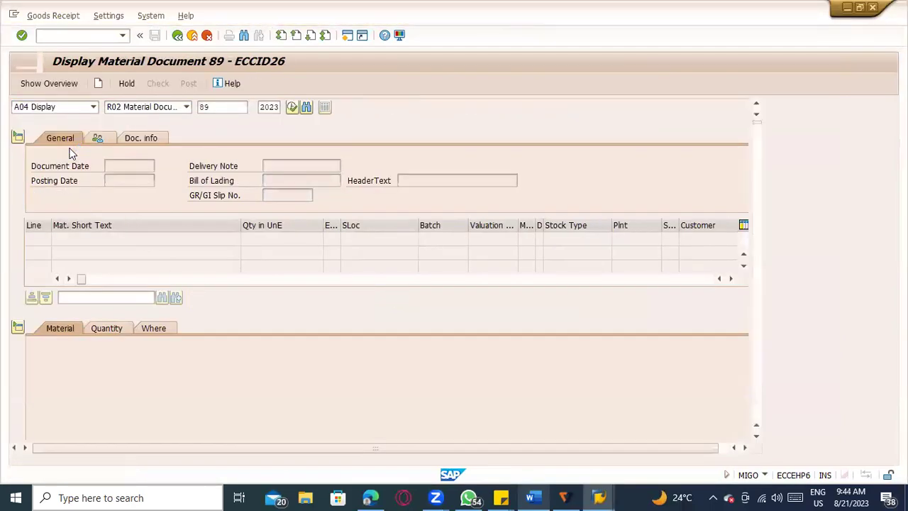
key(Return)
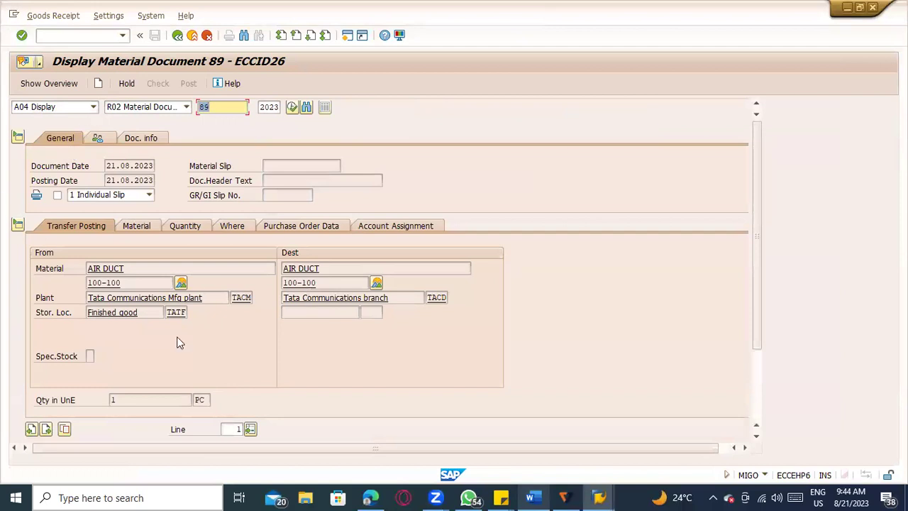
key(alt+Tab)
key(alt+Tab)
Step: Highlight the stock transport order and goods issue steps in the Word notes, then return to SAP
key(Tab)
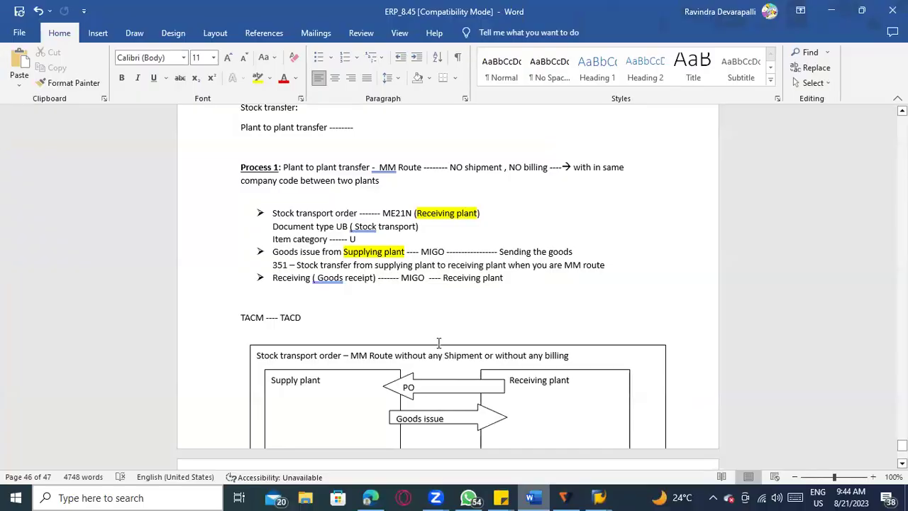
drag(607, 264, 275, 212)
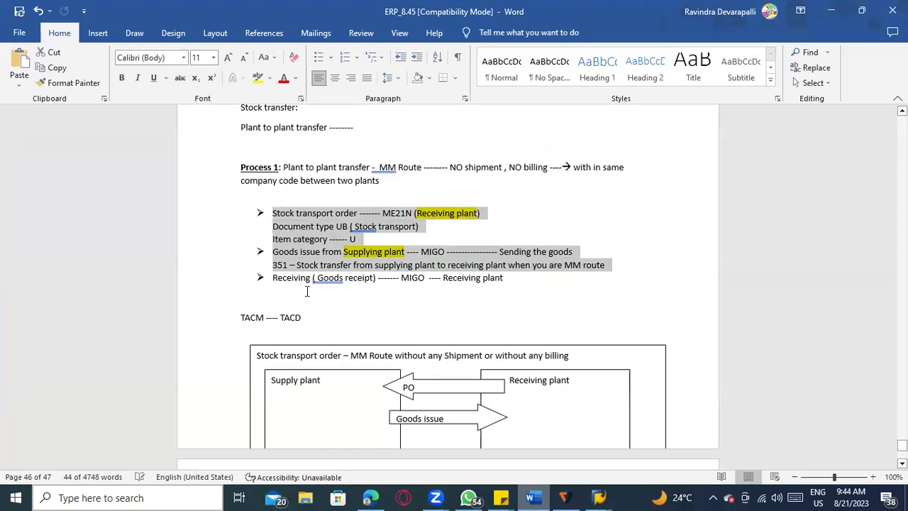
key(alt+Tab)
click(57, 36)
Step: Run MB5T to list stock in transit for material 100-100
text(/omb5t)
key(Return)
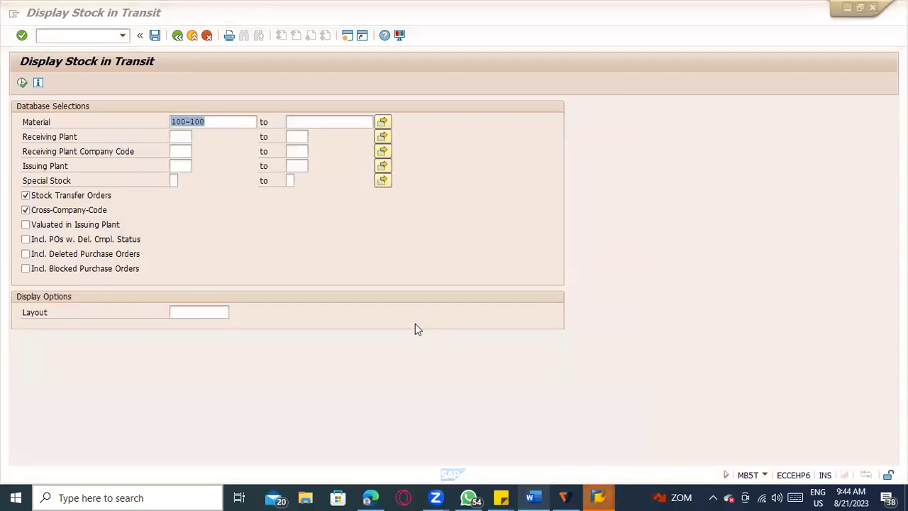
click(22, 82)
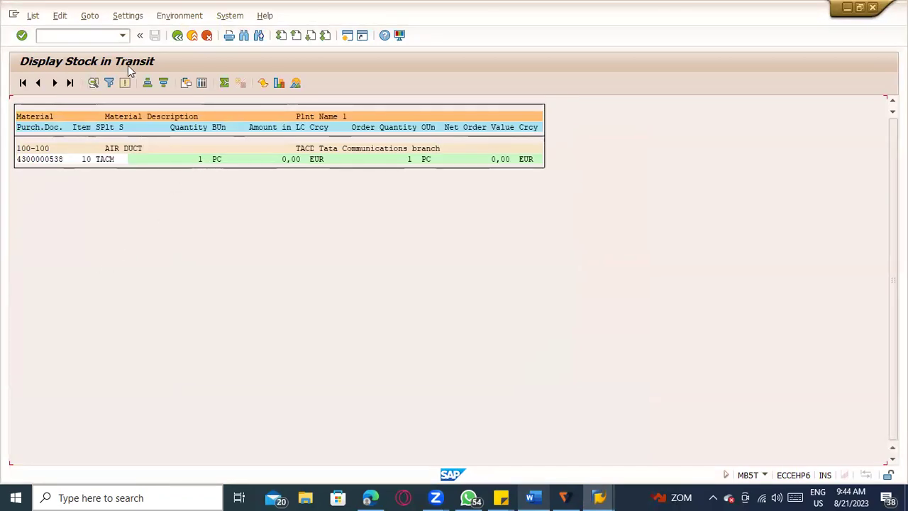
double_click(59, 184)
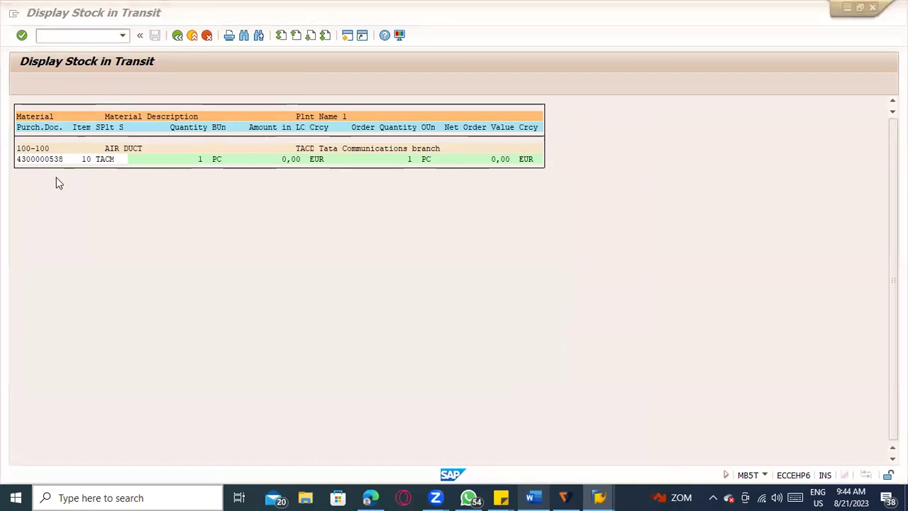
key(alt+Tab)
key(alt+shift+Tab)
key(alt+shift+Tab)
double_click(41, 160)
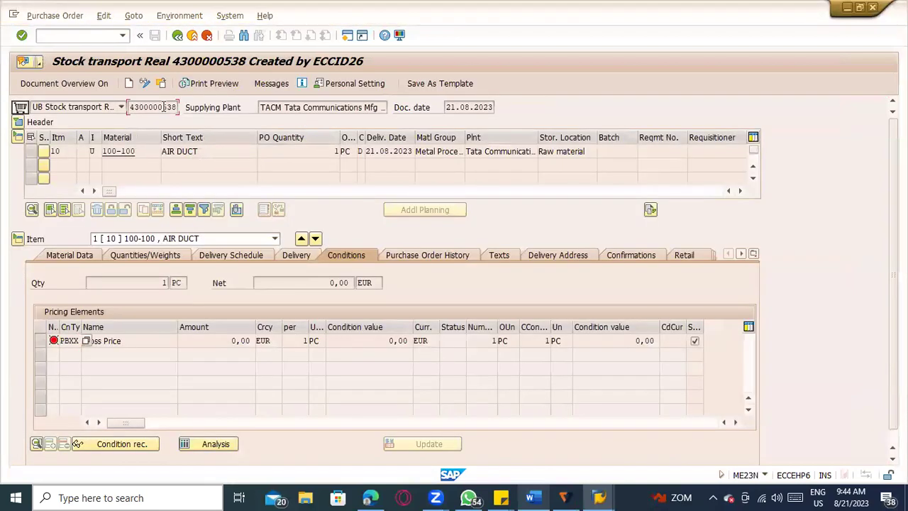
click(332, 151)
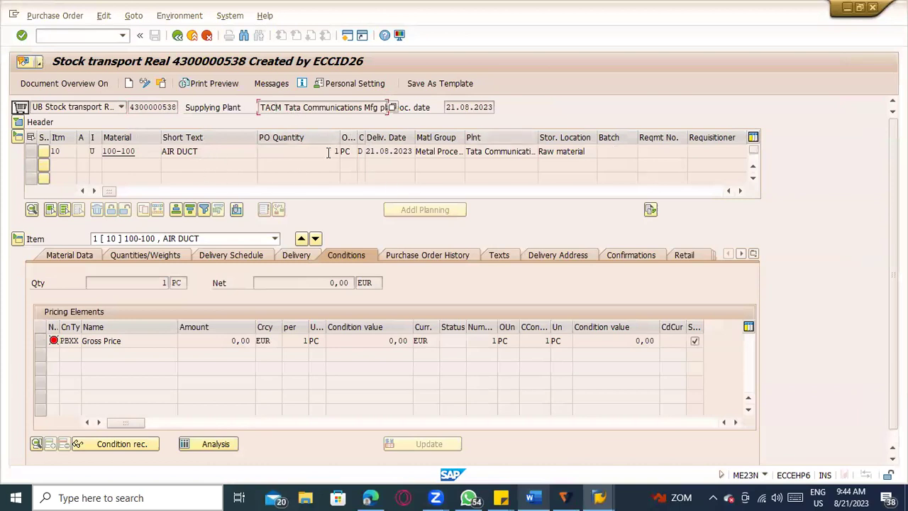
click(178, 35)
click(60, 160)
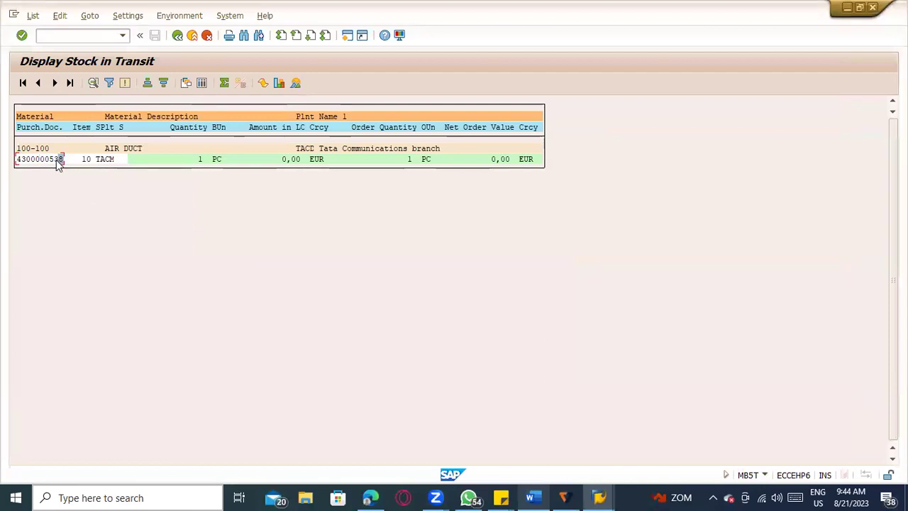
click(41, 160)
key(alt+Tab)
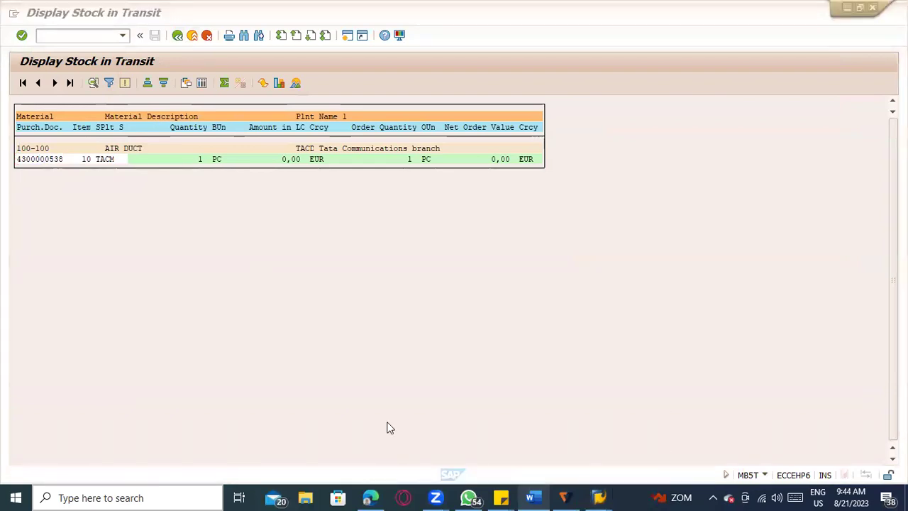
key(Tab)
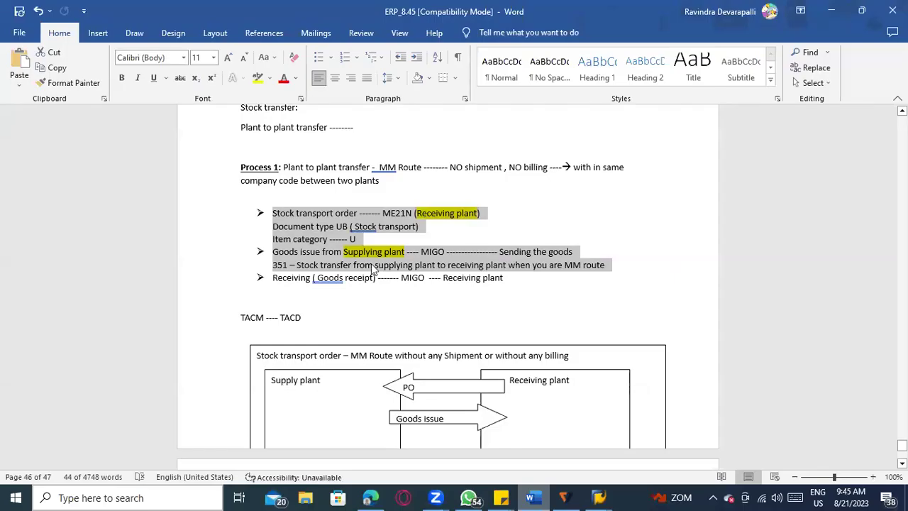
Step: Add the line 'MB5T --- Stock in transit -- After PGI , it will be display in stock in trasit' below the 351 line
click(624, 265)
key(Return)
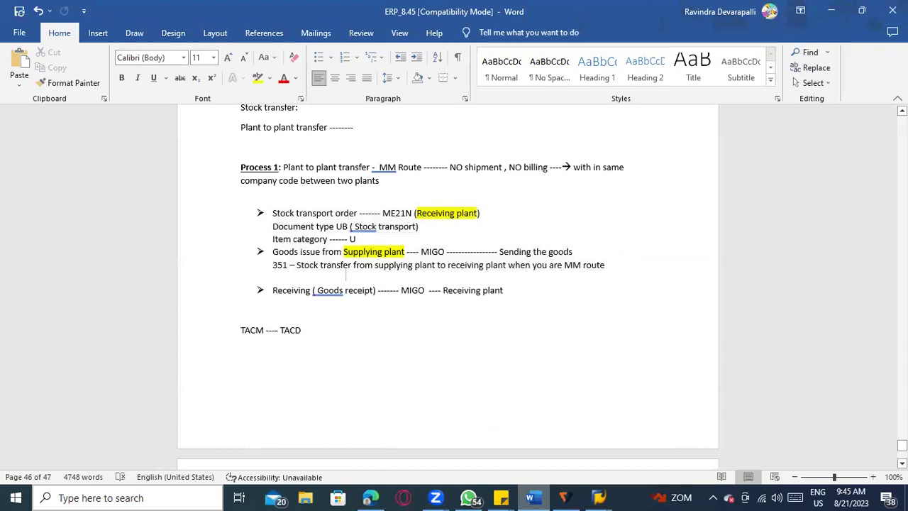
text(MB5)
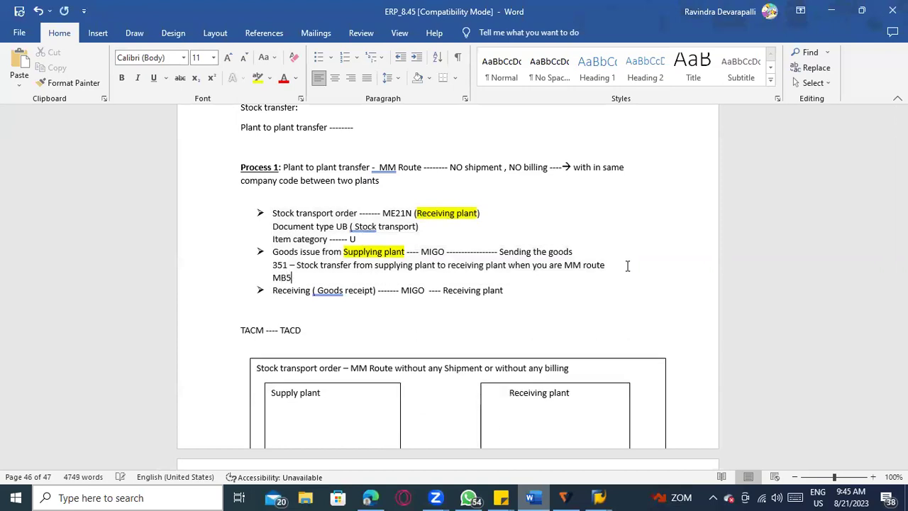
text(T --- Stock in transit -- After PGI , it will be d)
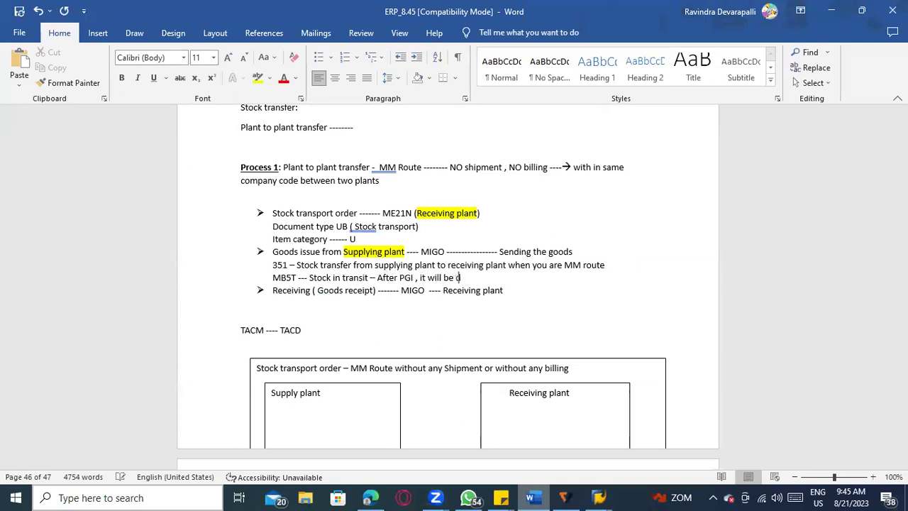
text(isplay in stock in trasit)
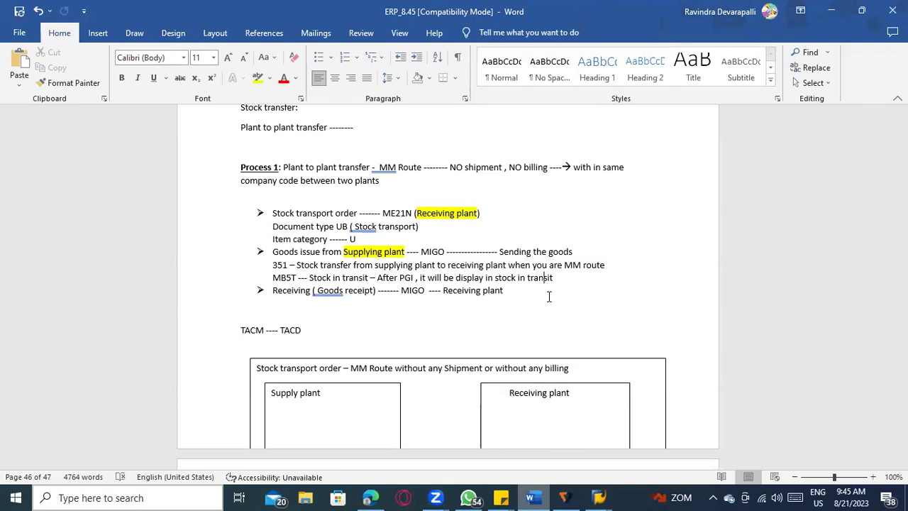
click(289, 291)
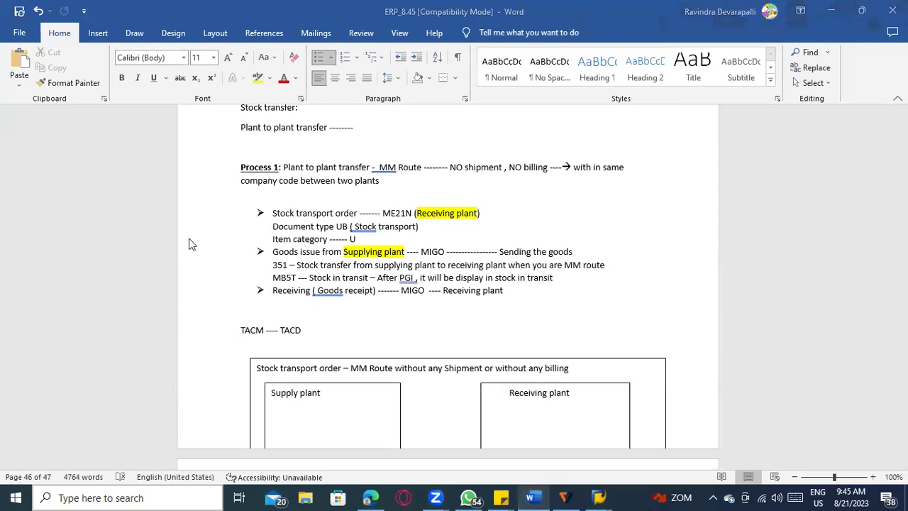
key(alt+Tab)
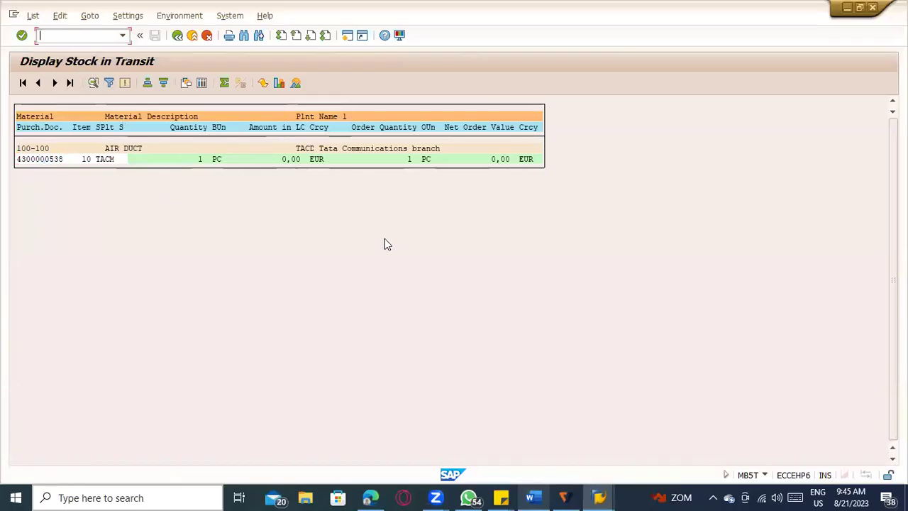
text(/nmigo)
key(Return)
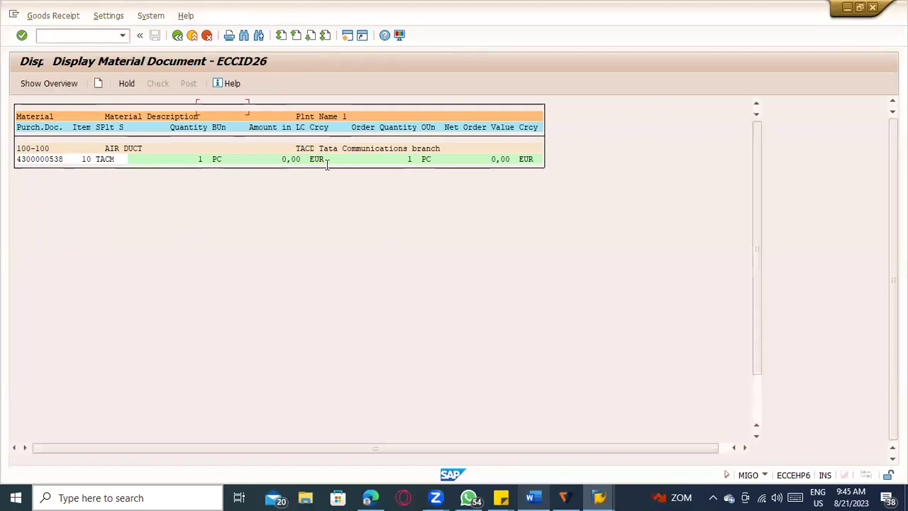
click(40, 113)
click(43, 112)
click(42, 118)
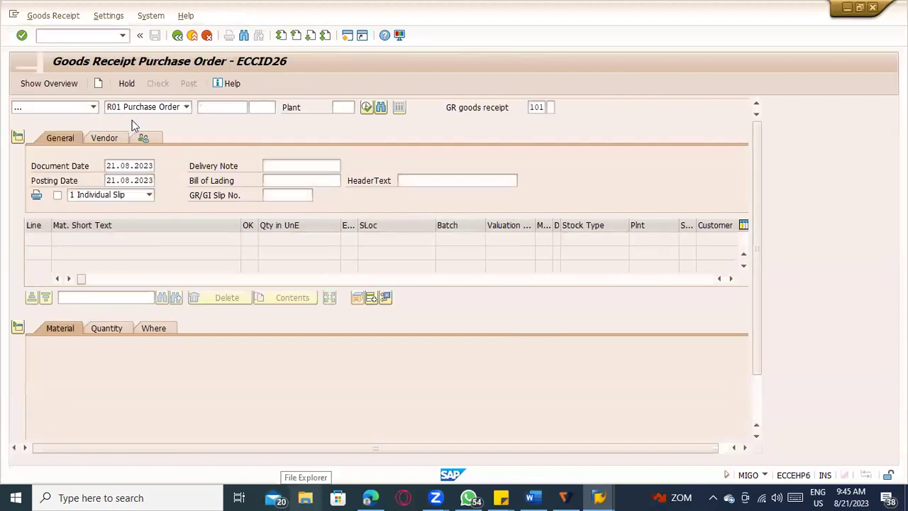
click(222, 107)
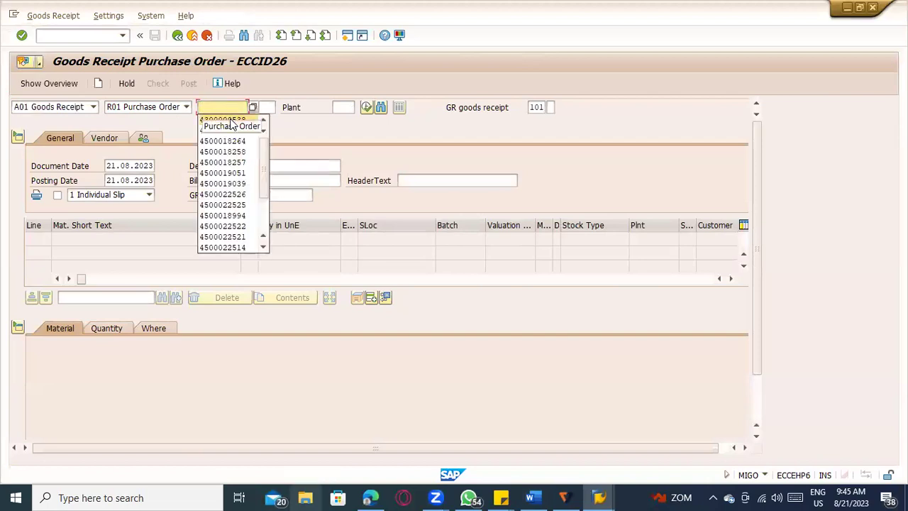
click(234, 154)
key(alt+Tab)
key(alt+Tab)
key(alt+Tab)
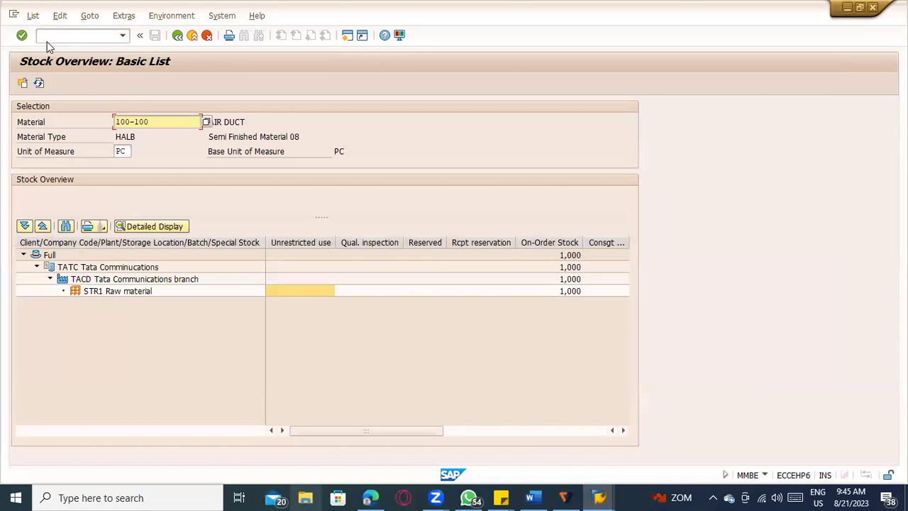
click(47, 36)
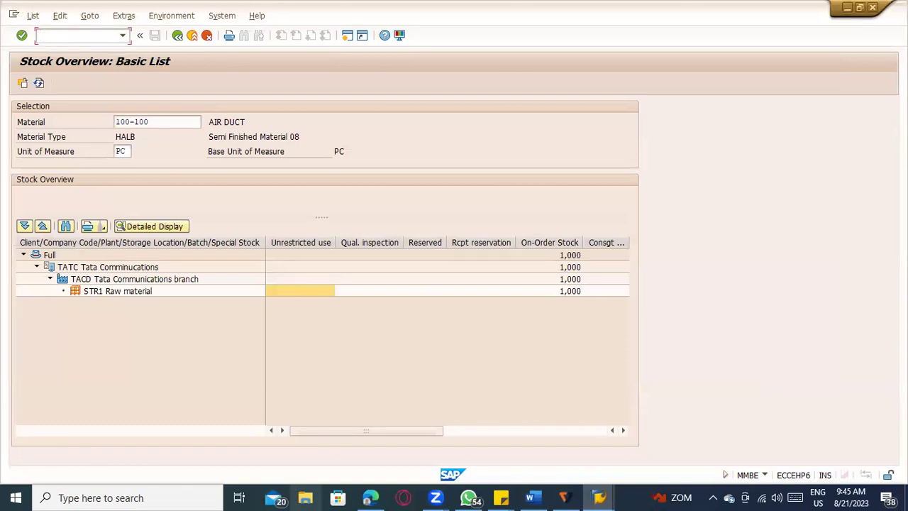
text(/nme23n)
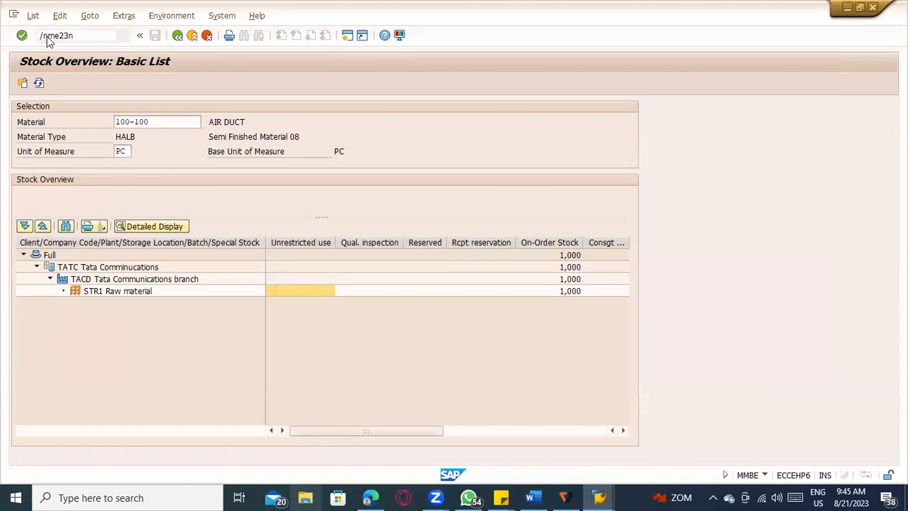
key(Return)
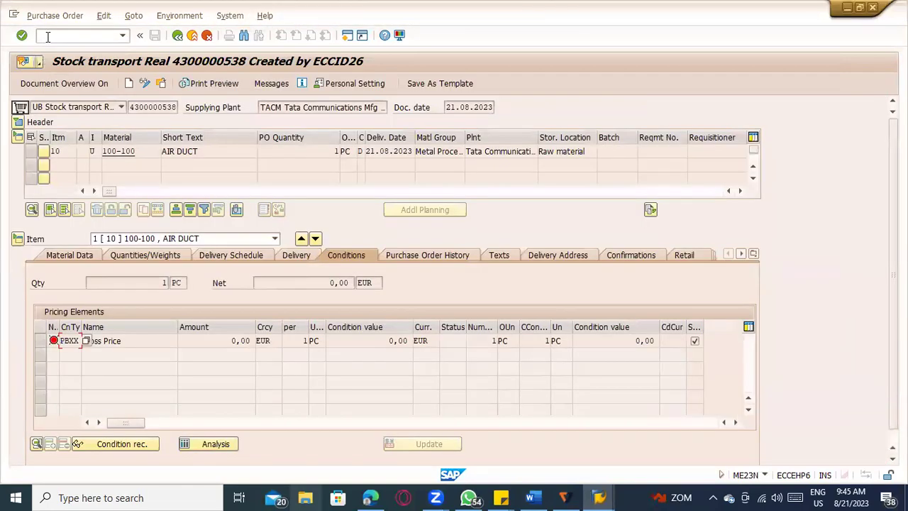
drag(129, 110, 202, 115)
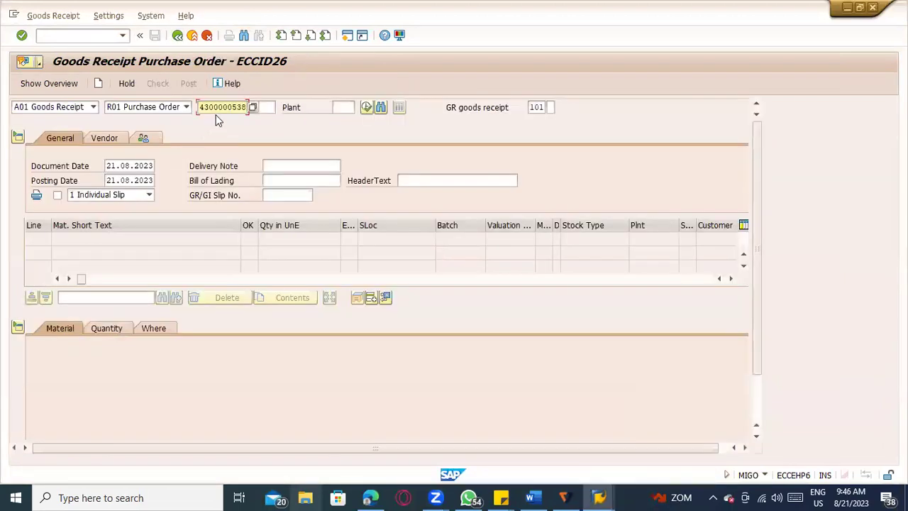
key(Return)
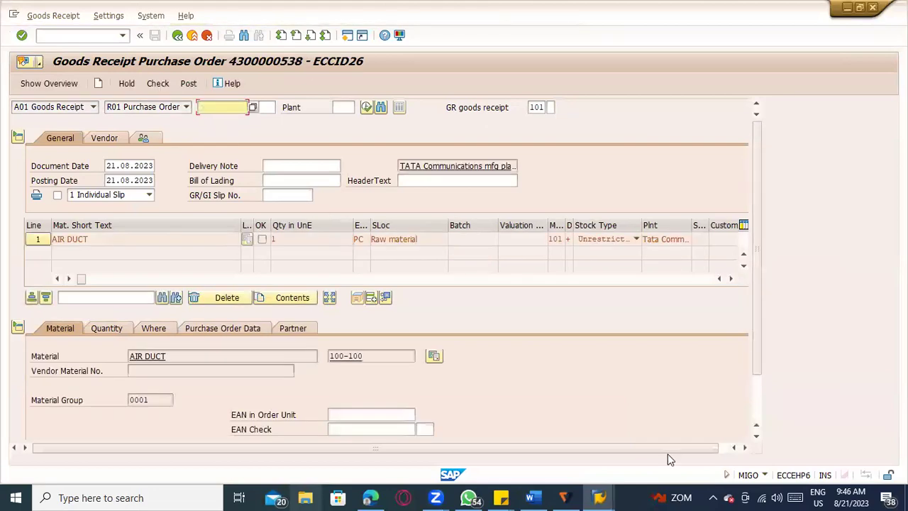
click(534, 496)
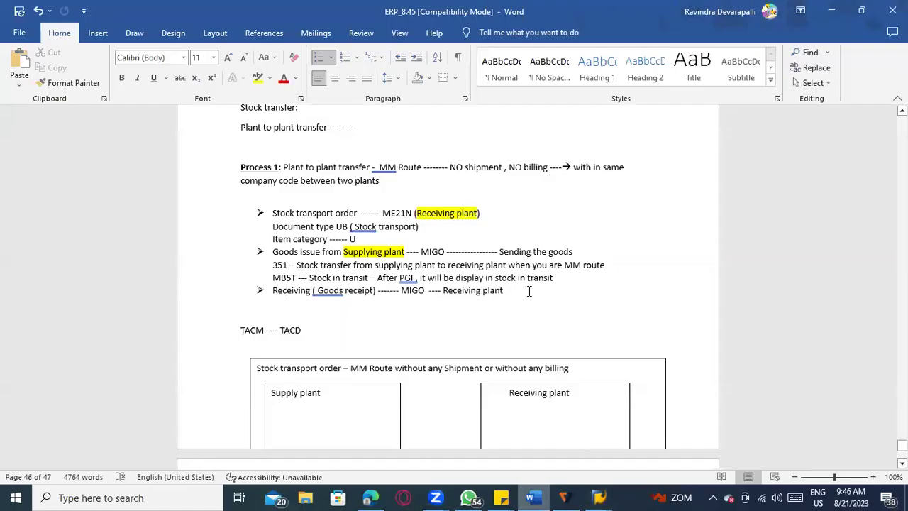
click(528, 291)
text(---- 101)
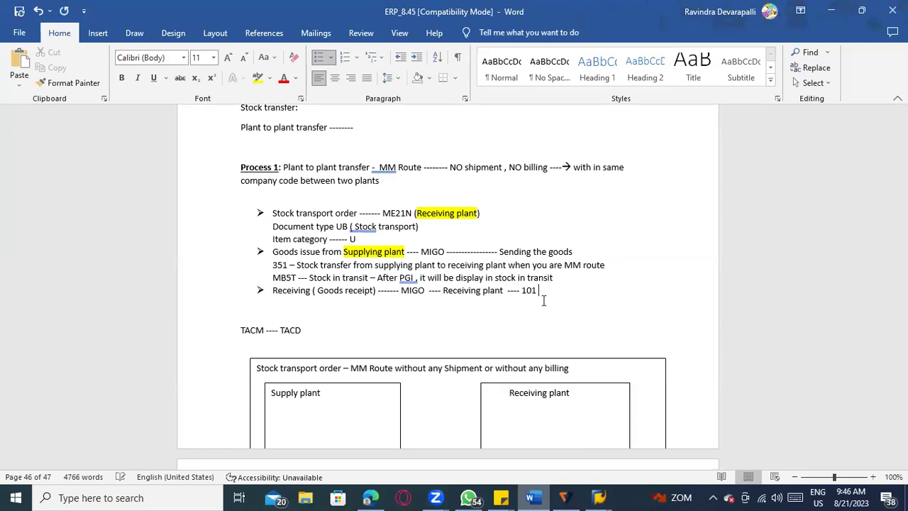
key(alt+Tab)
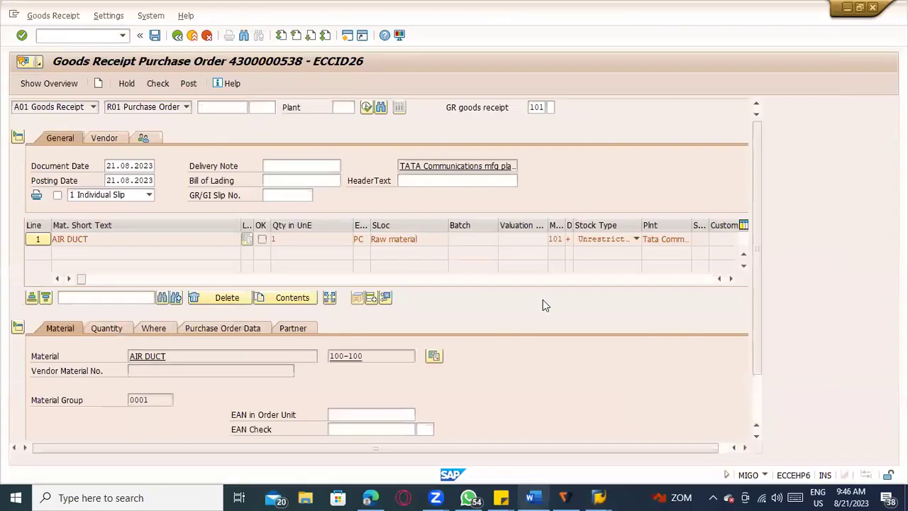
Step: Mark the AIR DUCT line OK and set reason for movement 0001 Goods Receipt
scroll(213, 383, down, 2)
click(94, 429)
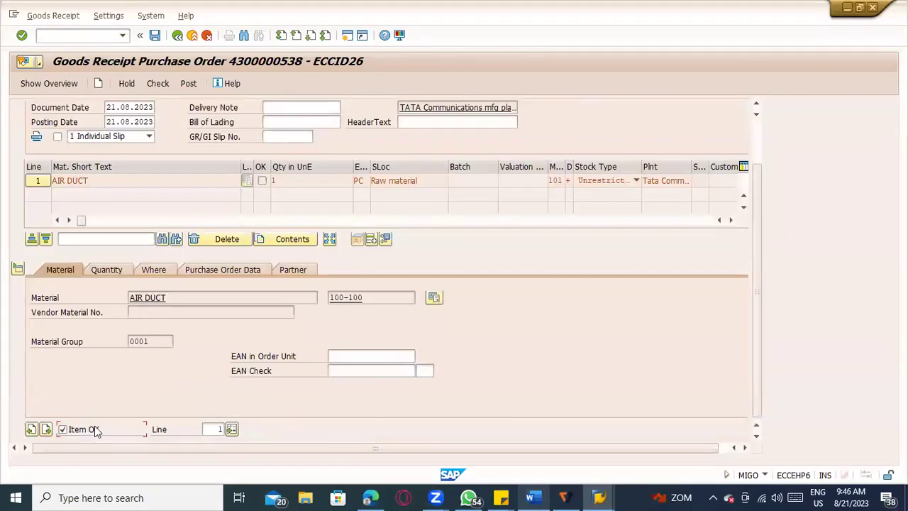
click(115, 273)
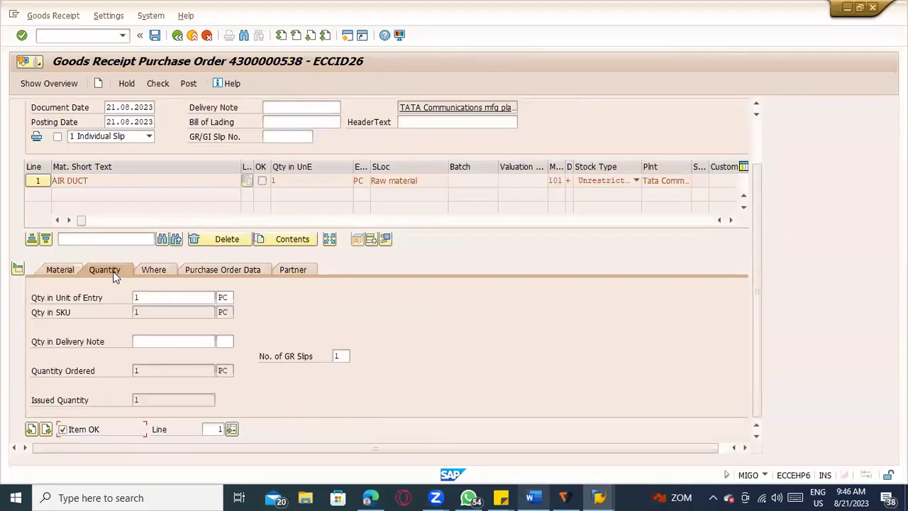
click(153, 269)
click(181, 342)
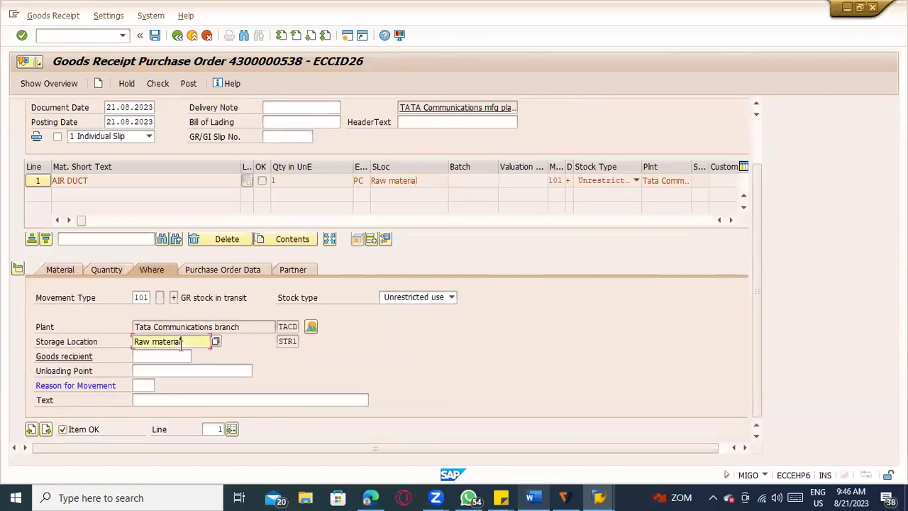
click(149, 385)
click(163, 383)
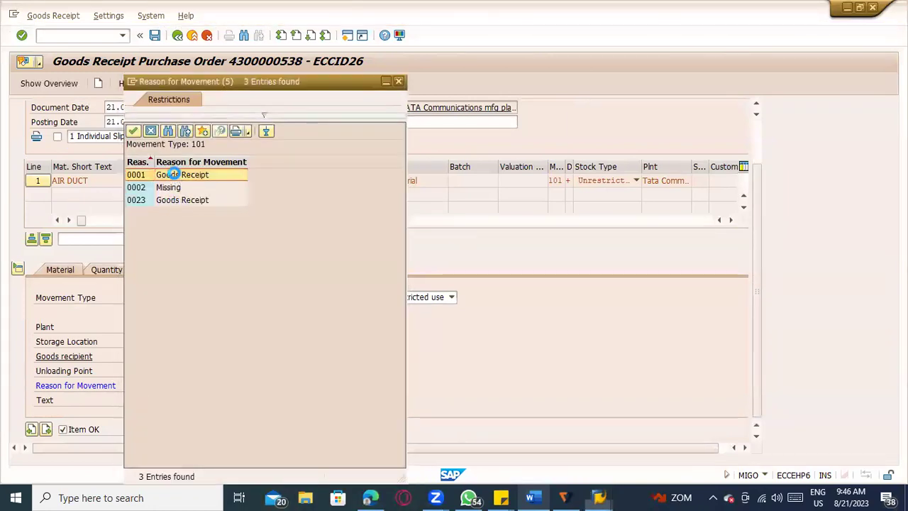
double_click(174, 174)
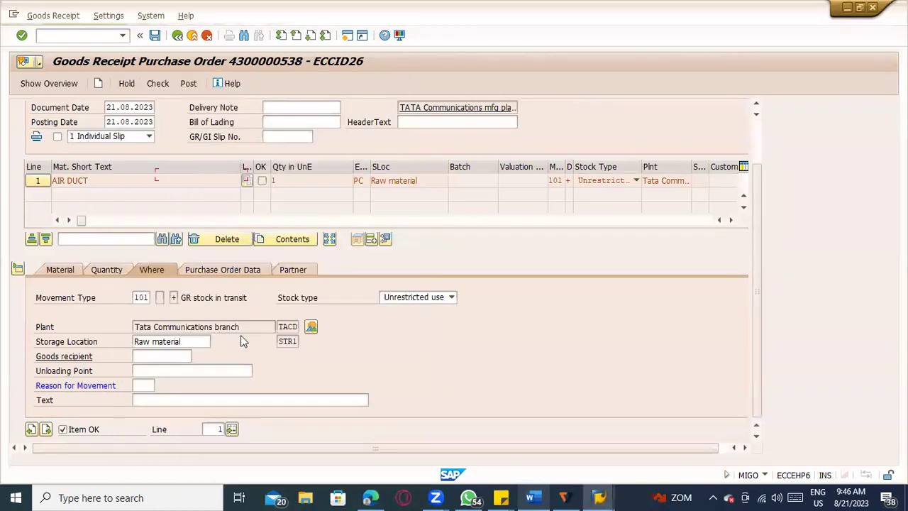
Step: Review the item's PO data, partner, quantity and material details, then check the goods receipt
click(218, 275)
click(301, 272)
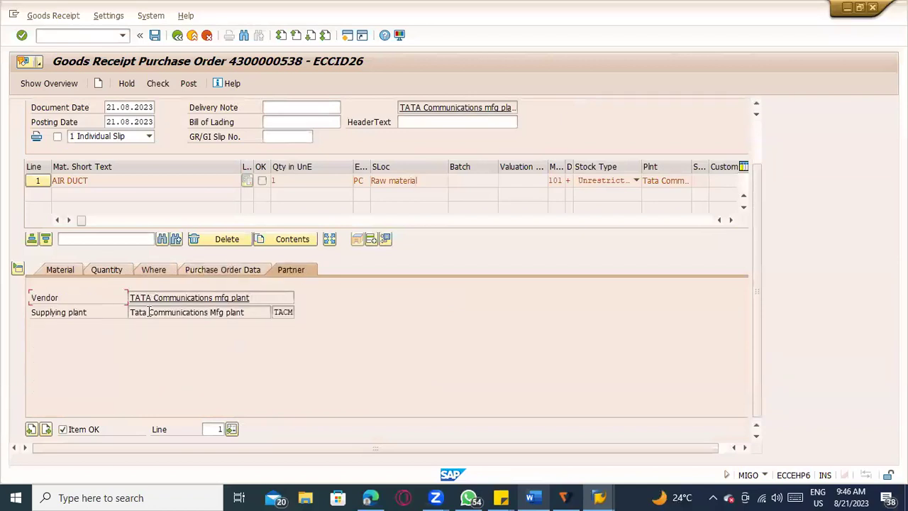
click(226, 271)
click(157, 273)
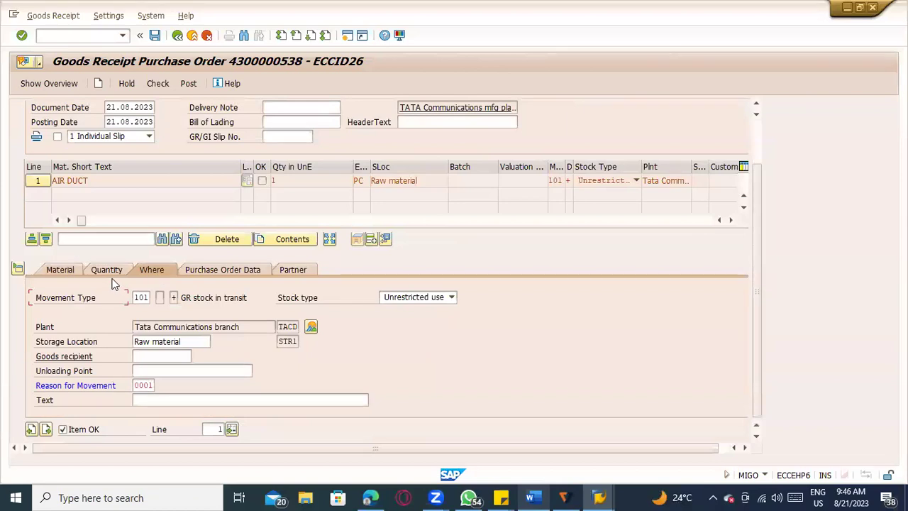
click(108, 274)
click(57, 274)
scroll(73, 272, up, 2)
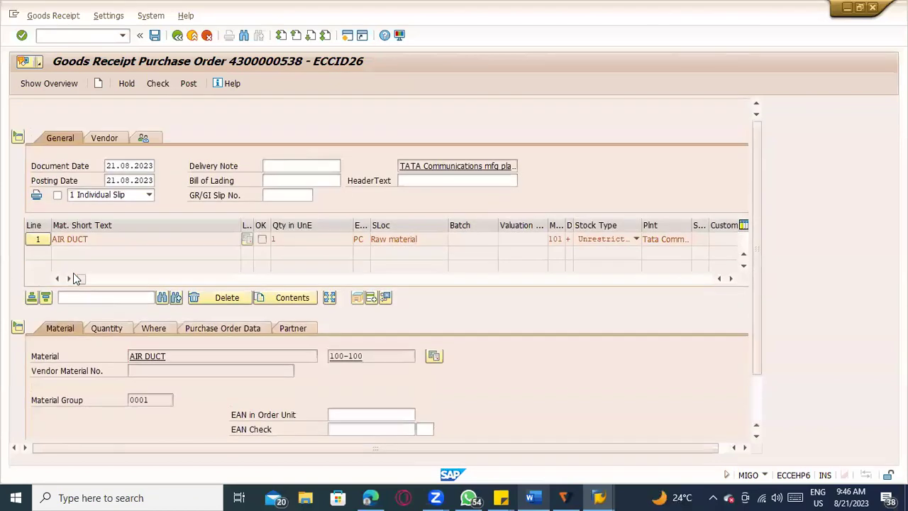
click(158, 83)
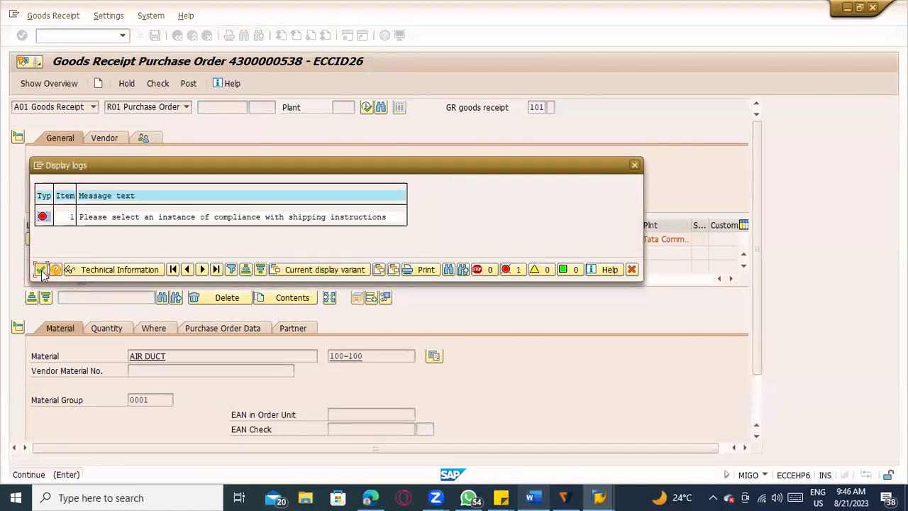
Step: Record the shipping instruction as complied with, check again, and post with Ctrl+S
click(41, 271)
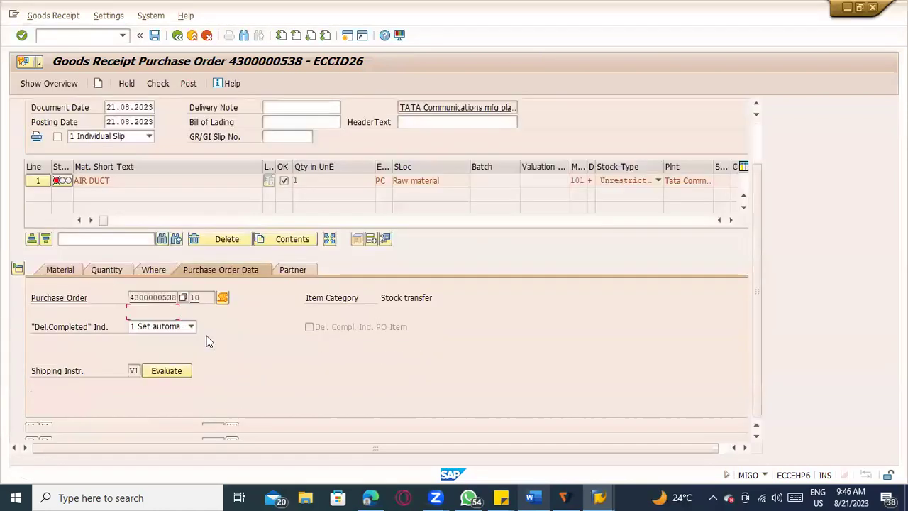
click(165, 370)
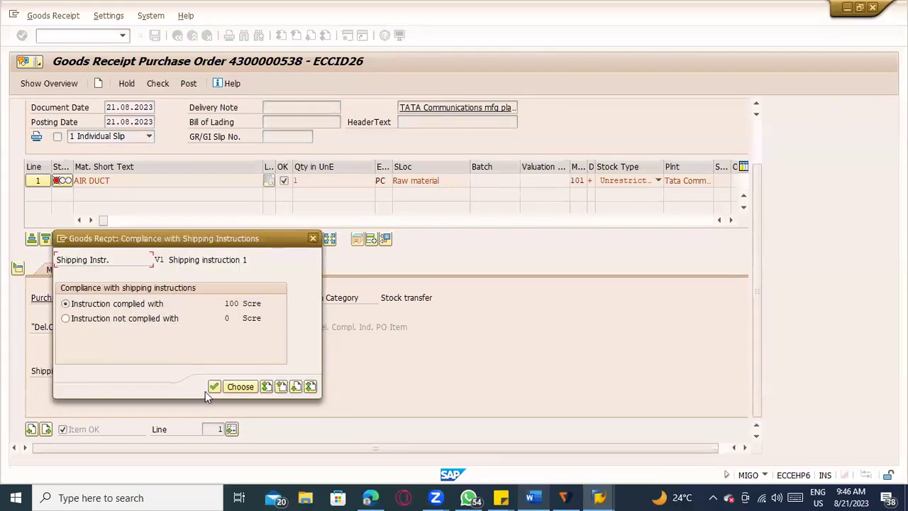
click(214, 387)
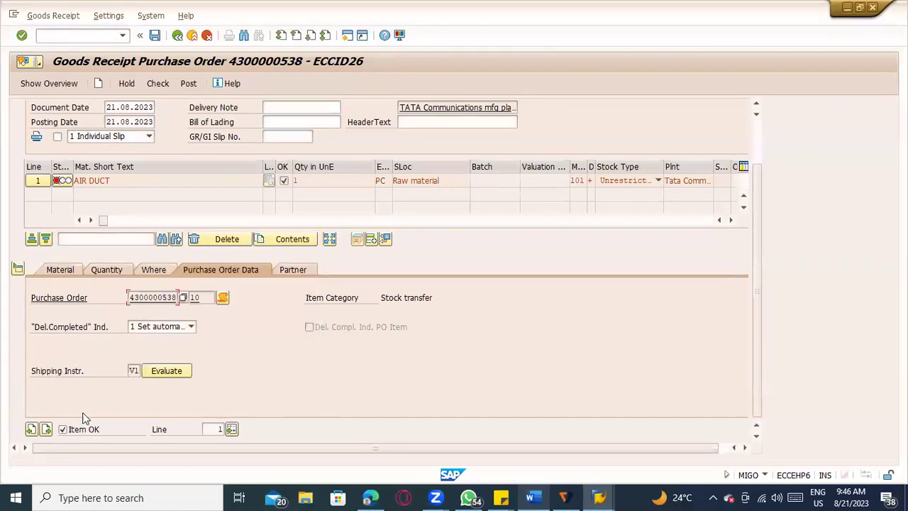
click(157, 84)
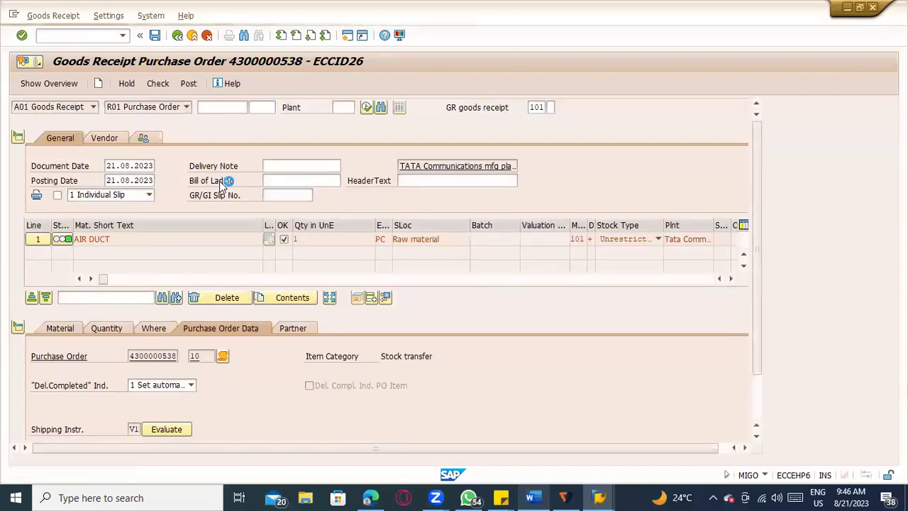
key(ctrl+s)
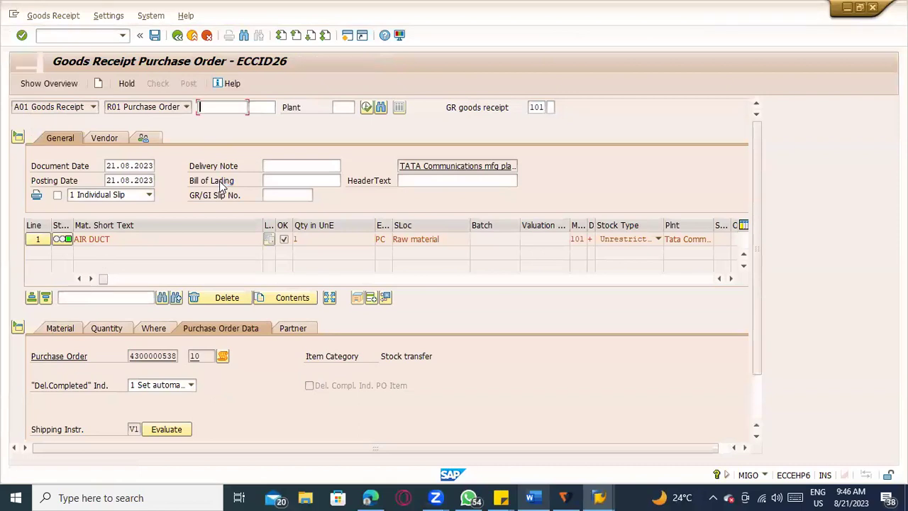
Step: Display material document 90 and review its quantity, location, PO and partner data
click(87, 107)
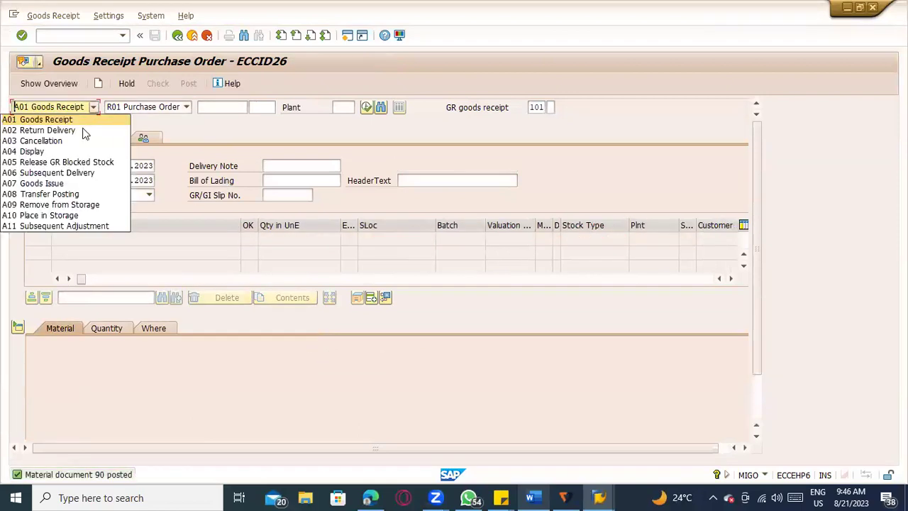
click(79, 152)
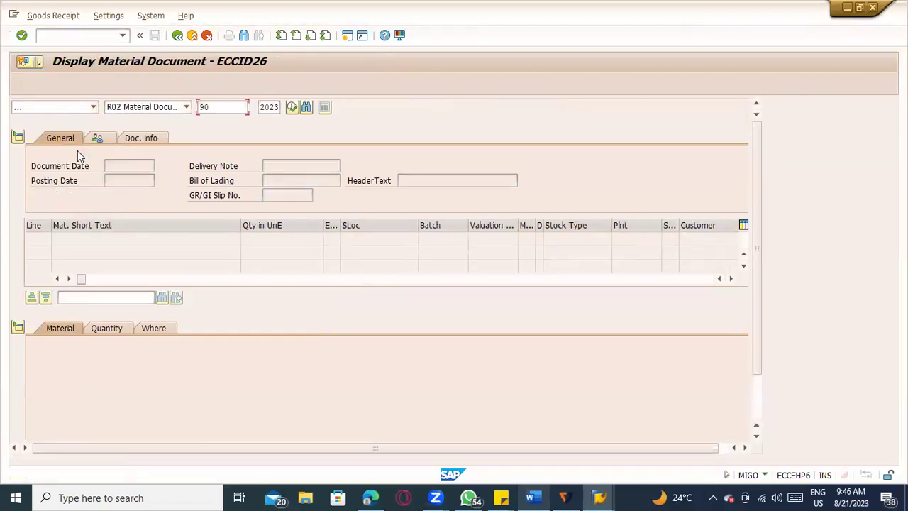
key(Return)
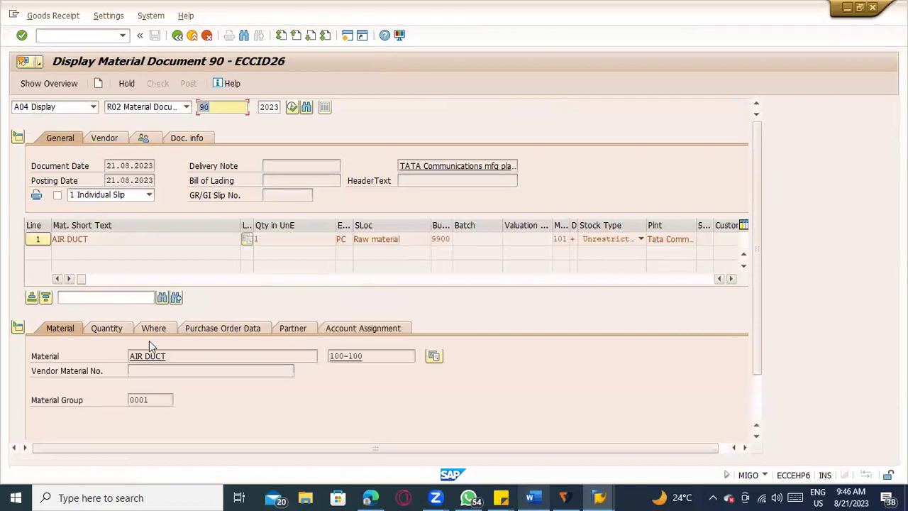
click(106, 328)
click(150, 329)
click(223, 328)
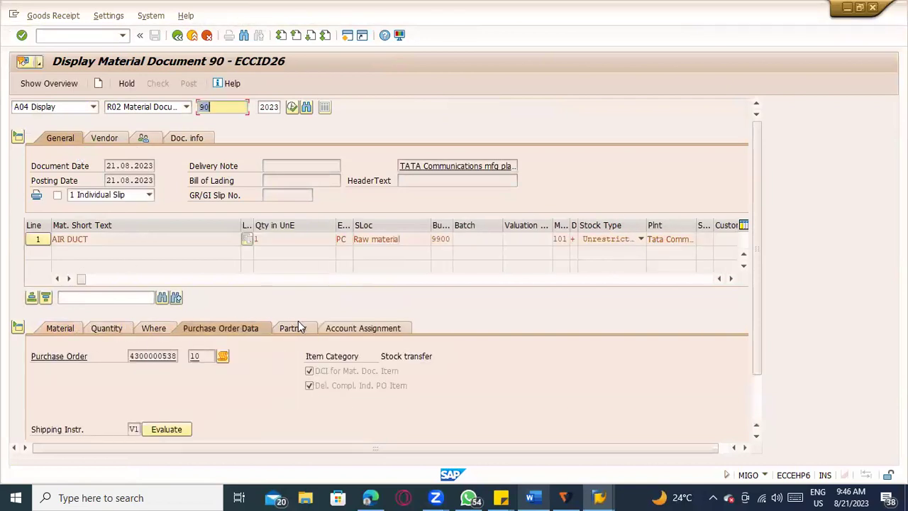
click(292, 328)
key(alt+Tab)
key(alt+Tab)
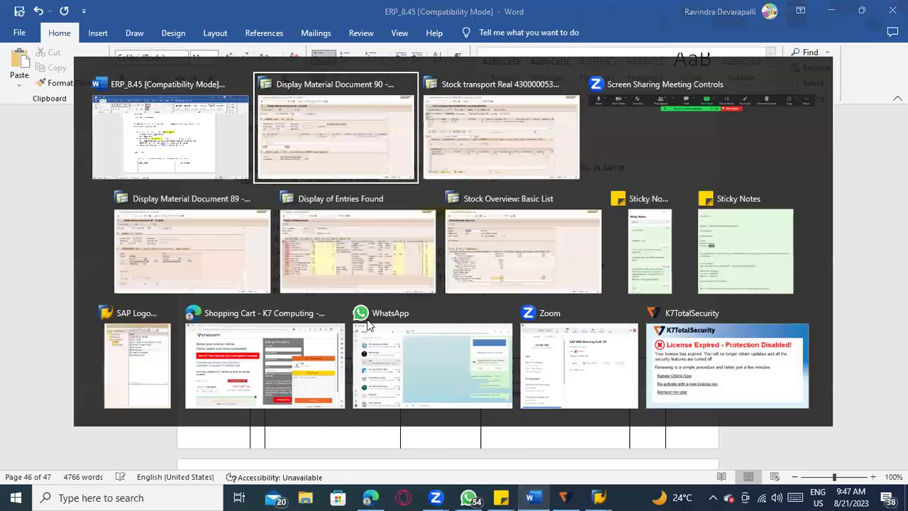
Step: Back in SAP, open the MMBE stock overview transaction via the command field
key(Tab)
key(Tab)
key(Tab)
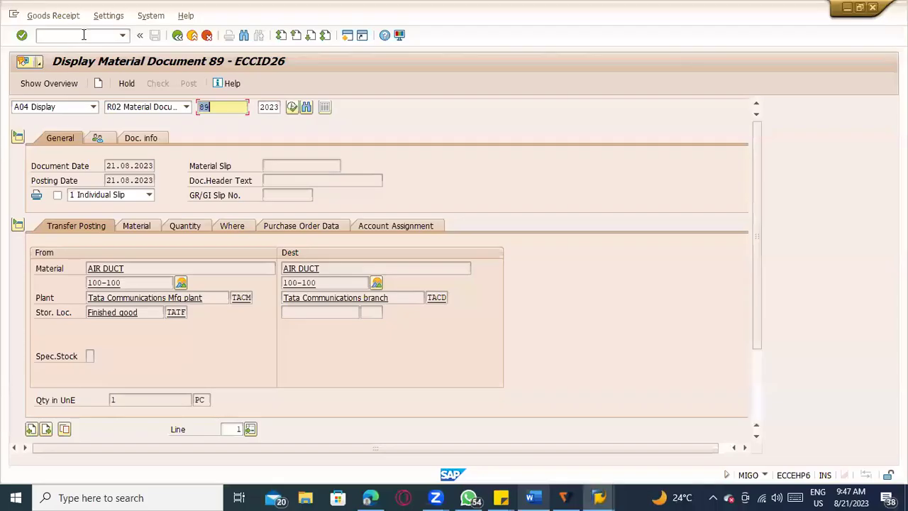
click(83, 35)
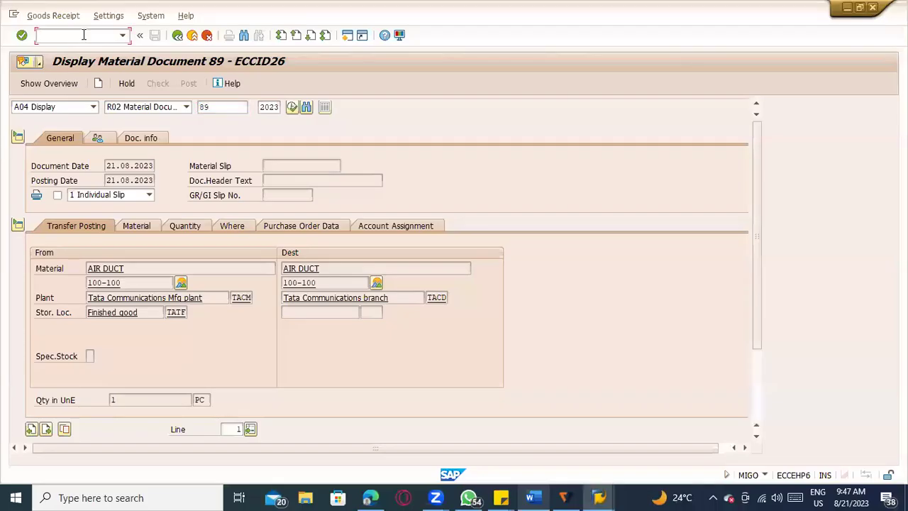
text(/nmigo)
key(Return)
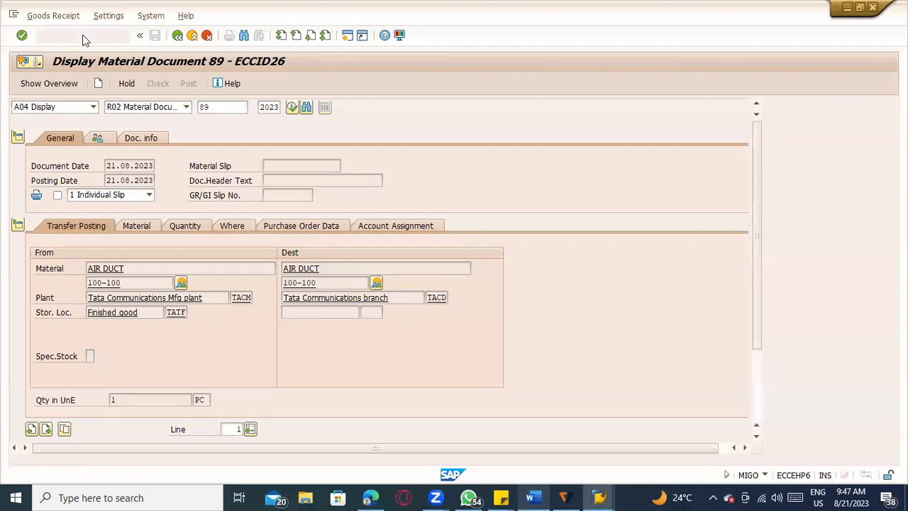
text(/nmmbe)
key(Return)
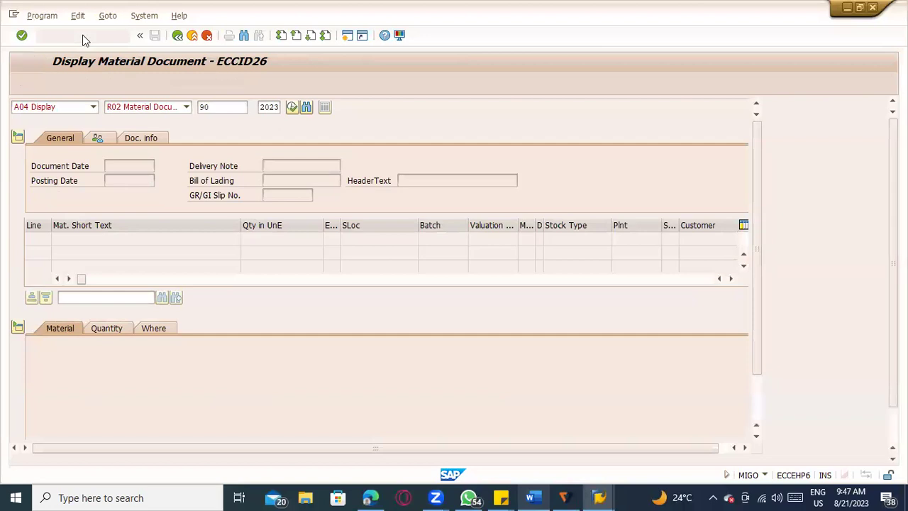
Step: Run the stock overview for plant TACD and select the 1,000 unrestricted stock at STR1
click(175, 137)
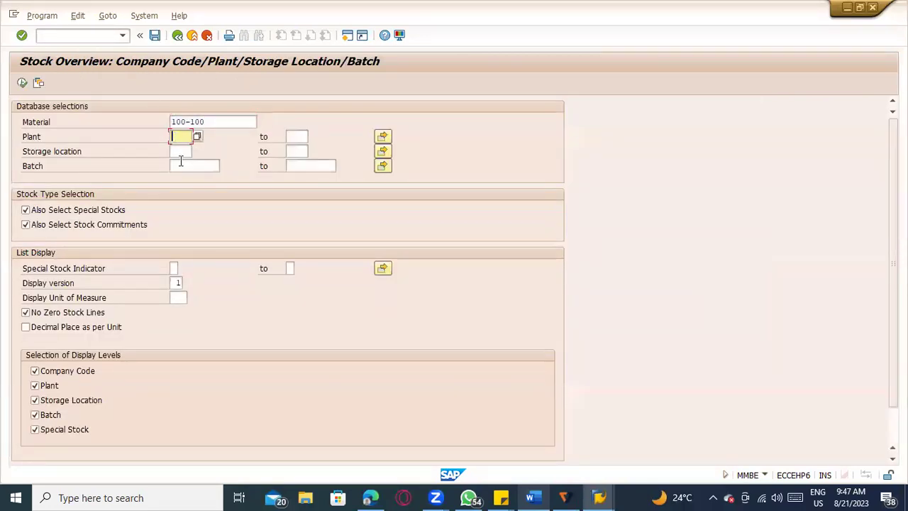
text(TATC)
key(BackSpace)
key(BackSpace)
text(CD)
click(22, 84)
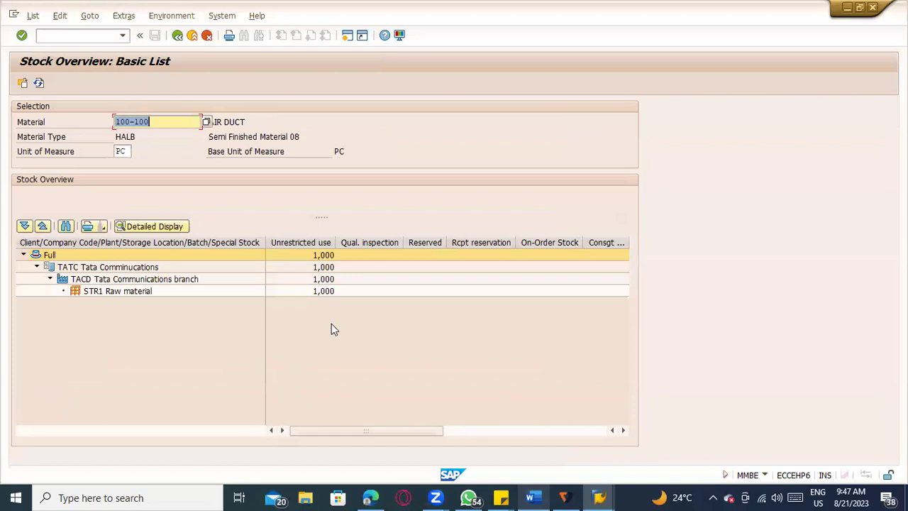
click(320, 292)
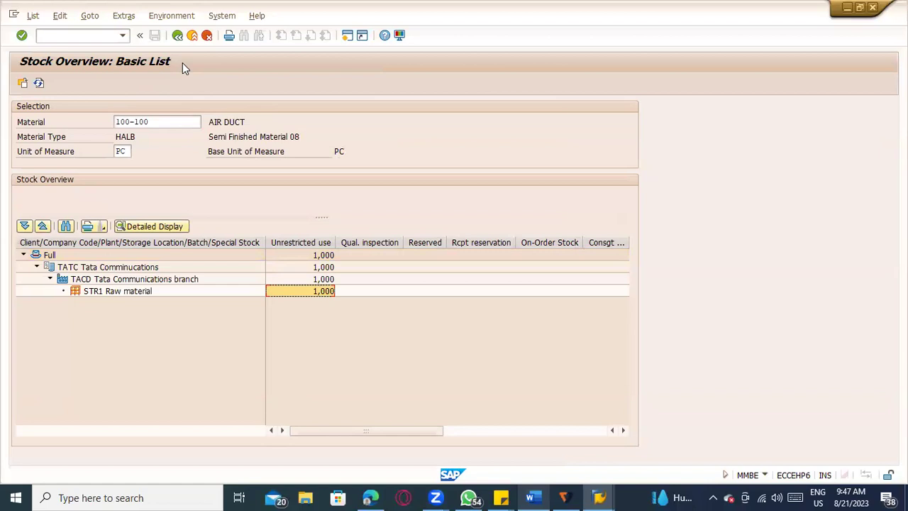
Step: In the Word notes, retype the Process 1 line as 'Stock transfer between two plants with'
key(alt+Tab)
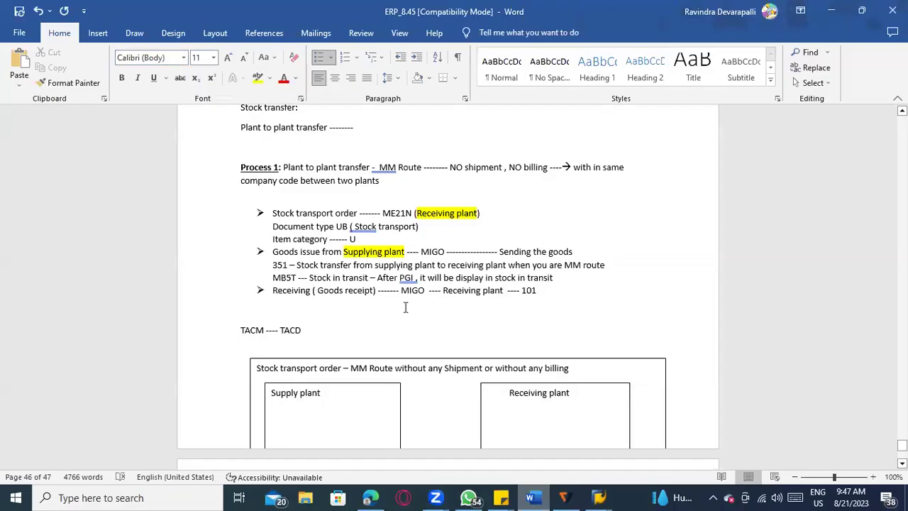
scroll(405, 308, up, 3)
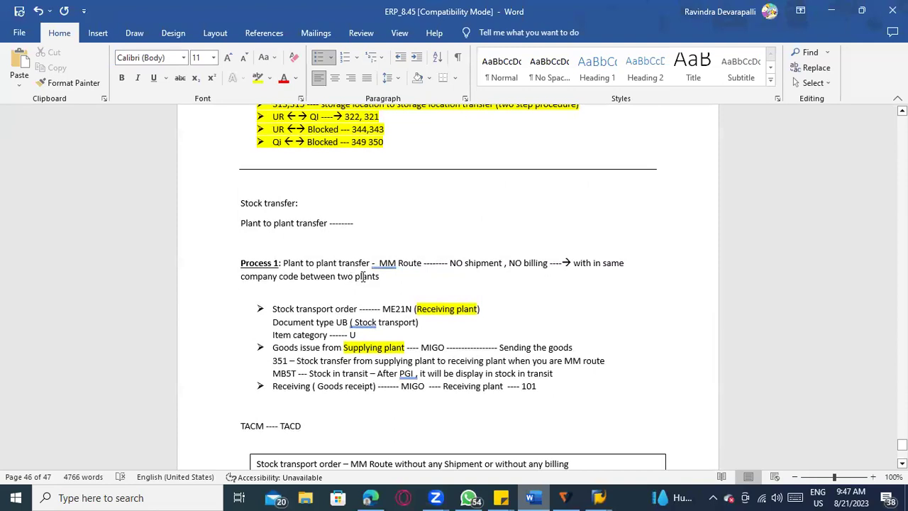
scroll(289, 268, up, 1)
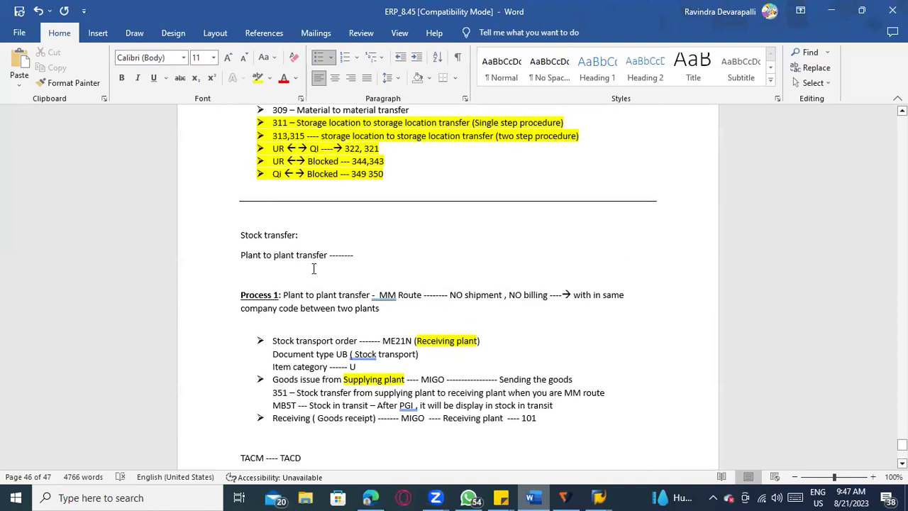
drag(284, 294, 349, 296)
text(Stock t)
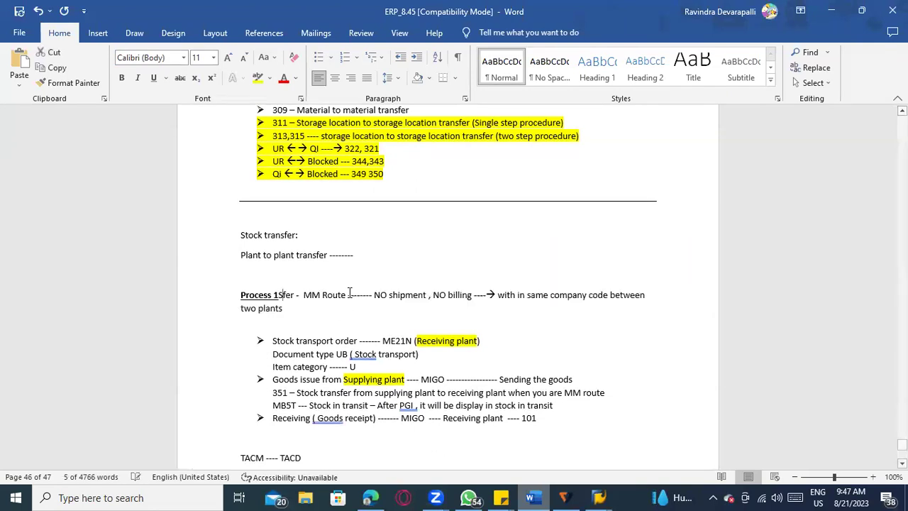
text(ransfer )
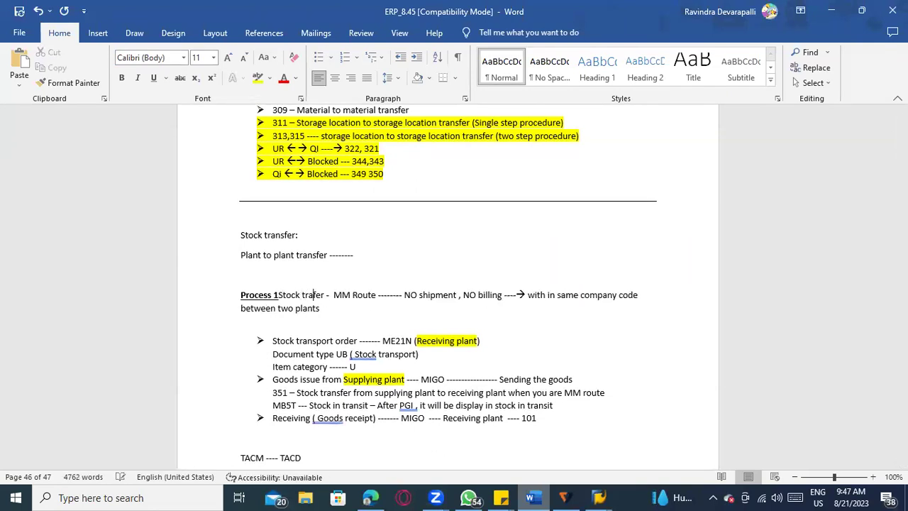
text(bet)
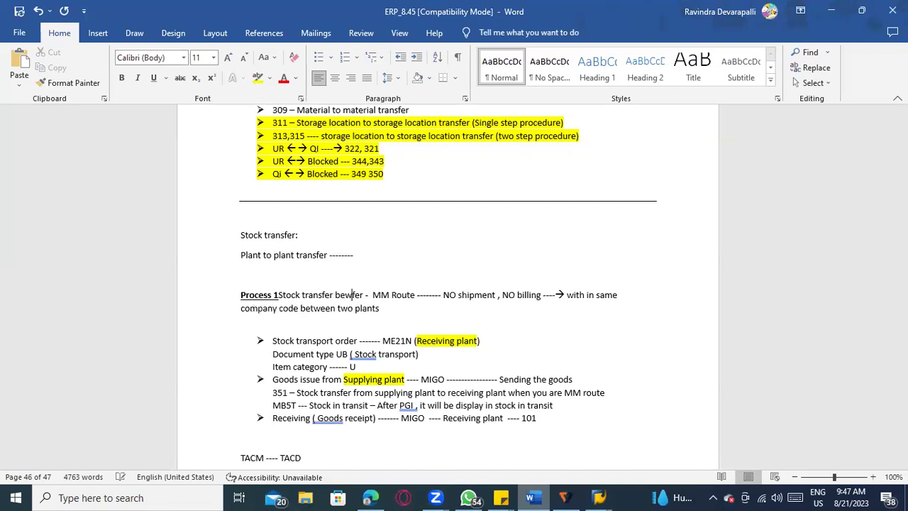
text(wo)
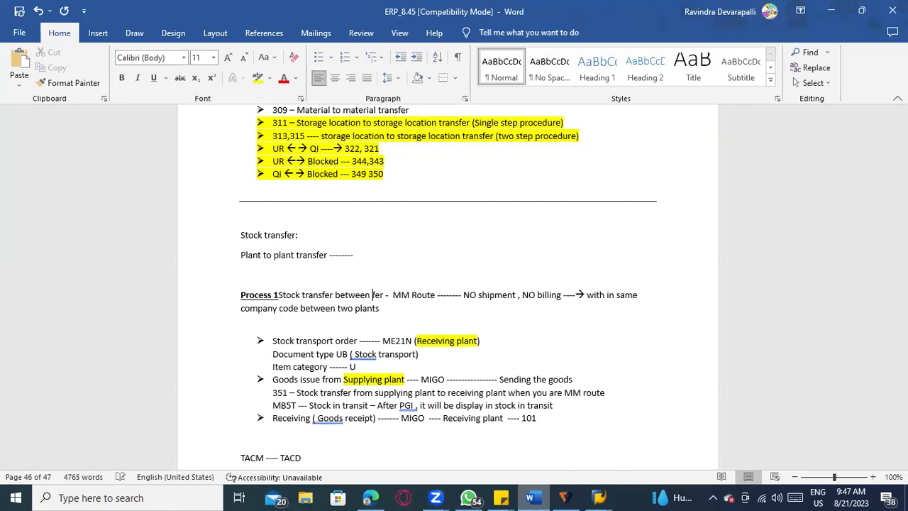
key(BackSpace)
key(BackSpace)
key(BackSpace)
text(two plants)
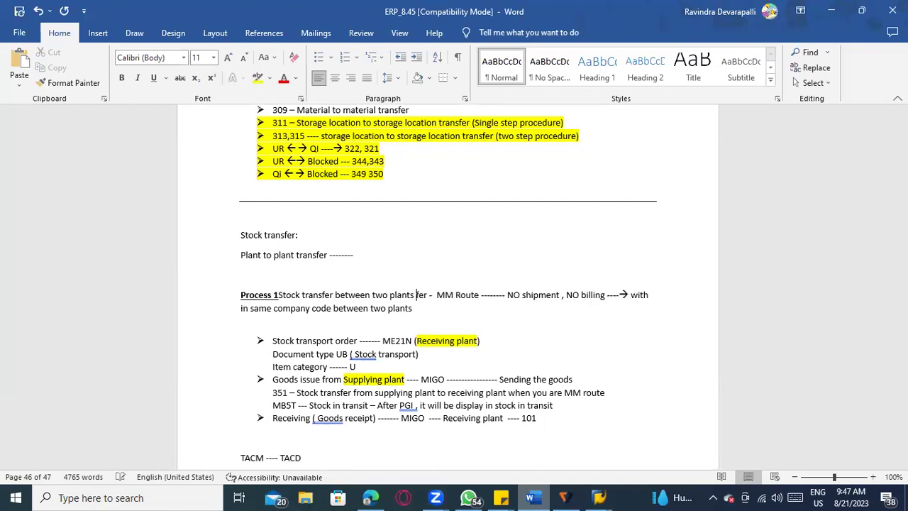
key(Delete)
key(Delete)
key(Delete)
text(with)
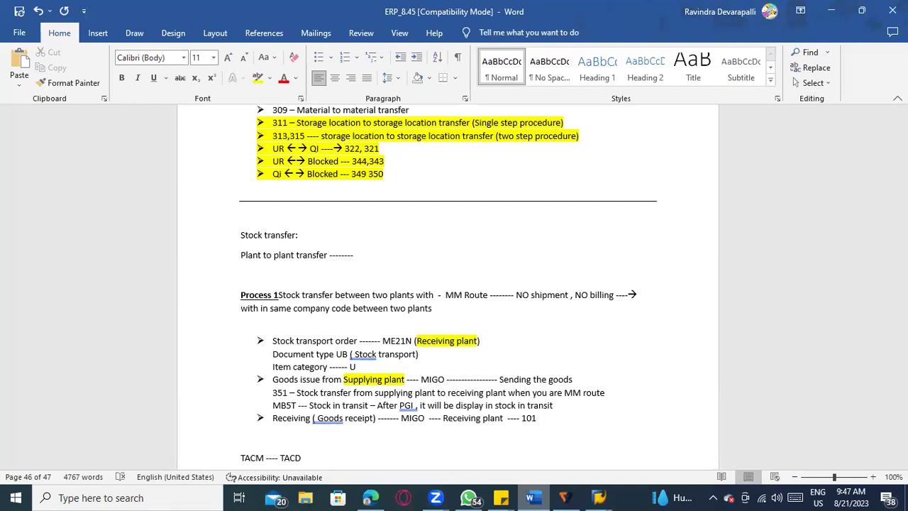
Step: Add a space after 'Process 1' and review the surrounding notes
scroll(381, 269, up, 5)
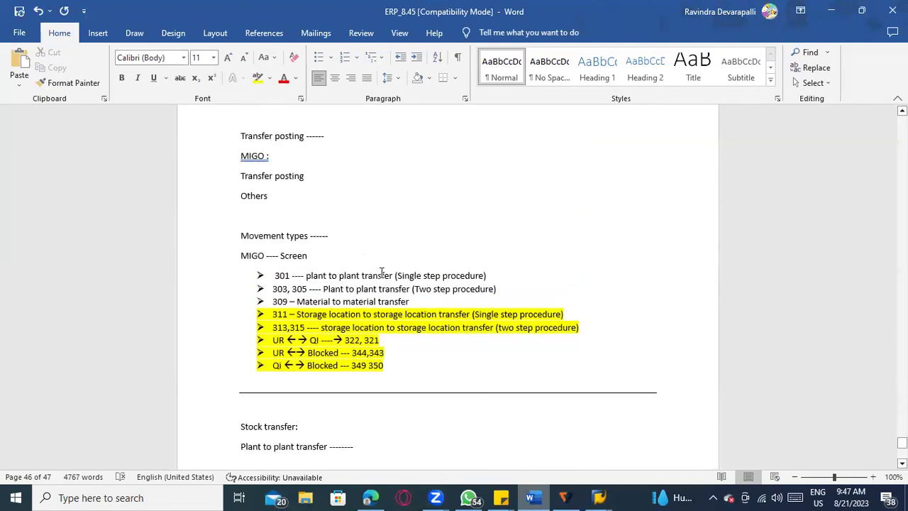
click(378, 275)
drag(497, 292, 278, 270)
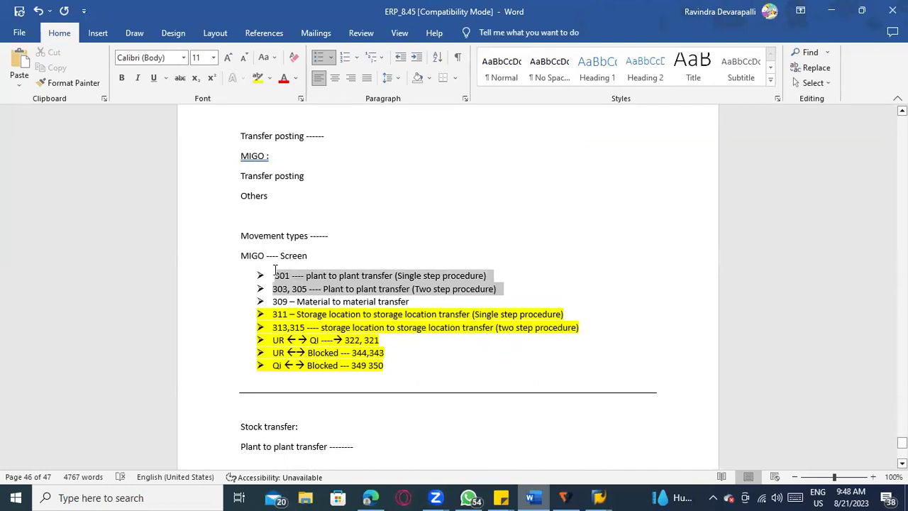
drag(276, 270, 275, 269)
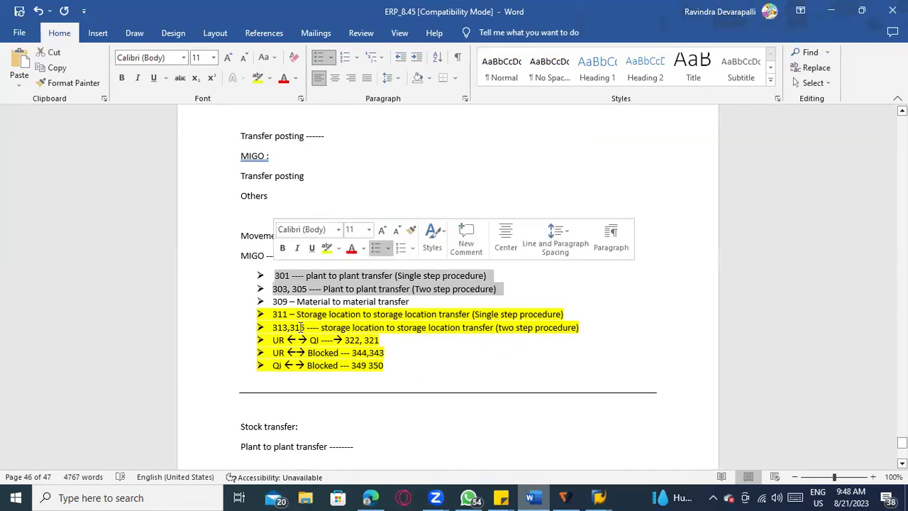
scroll(277, 277, down, 6)
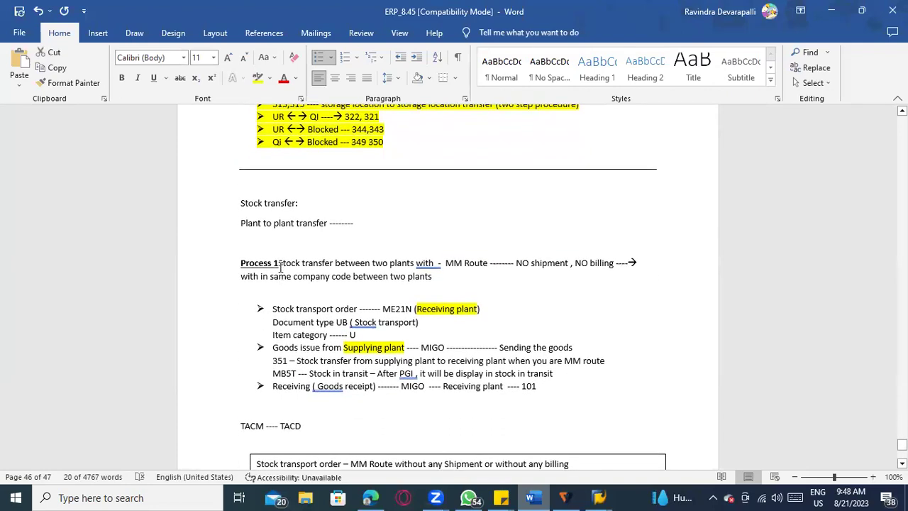
click(282, 264)
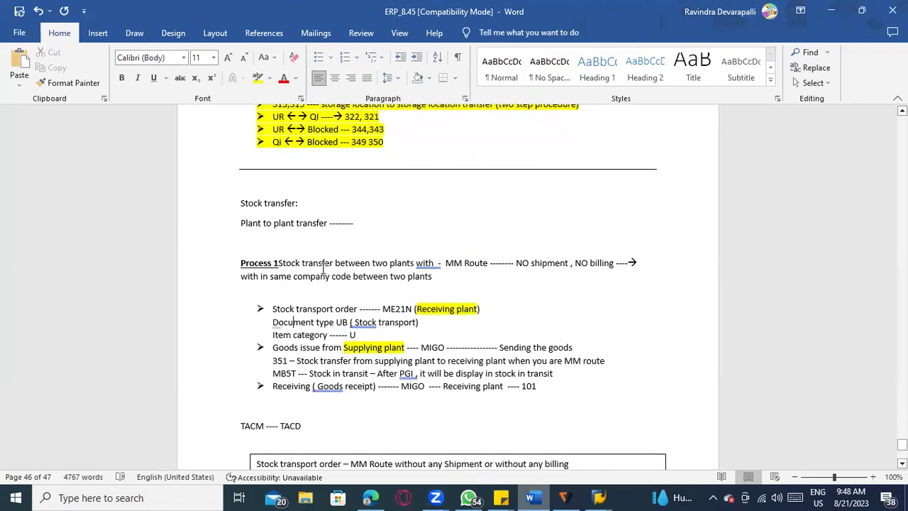
click(279, 262)
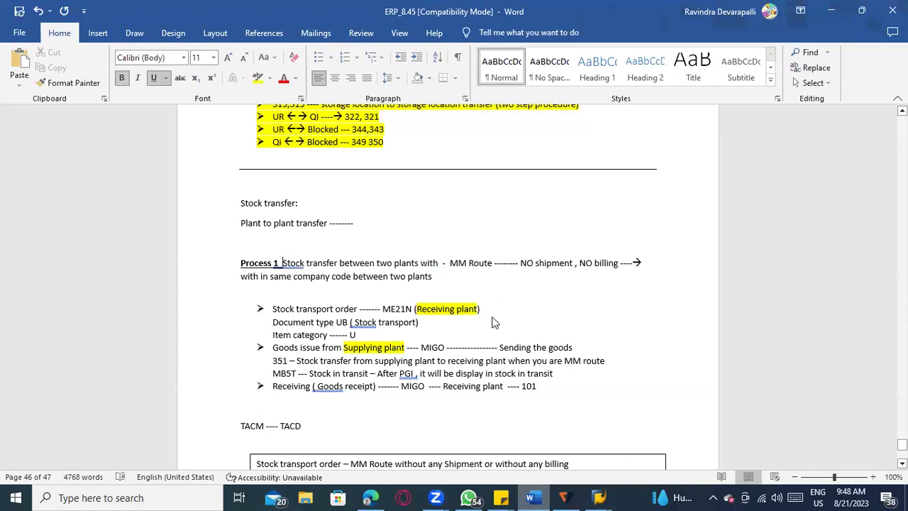
scroll(500, 319, down, 5)
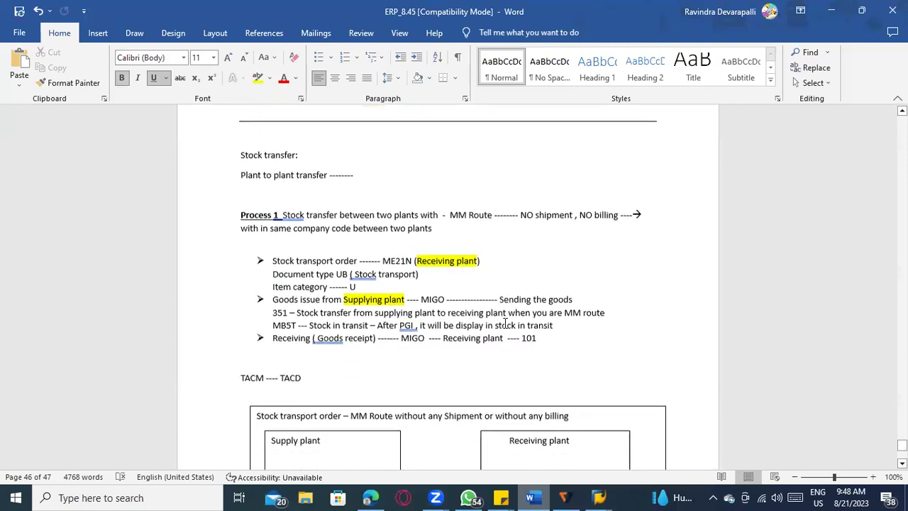
scroll(276, 226, up, 7)
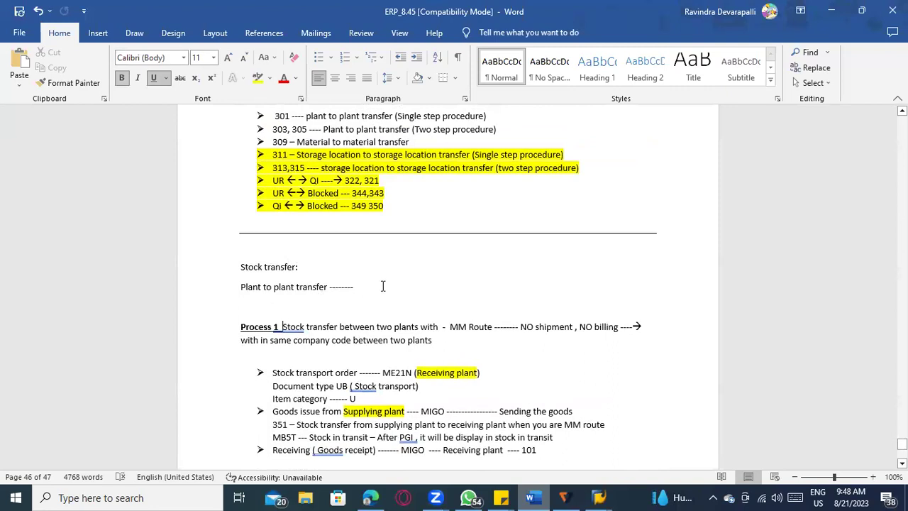
scroll(368, 286, down, 8)
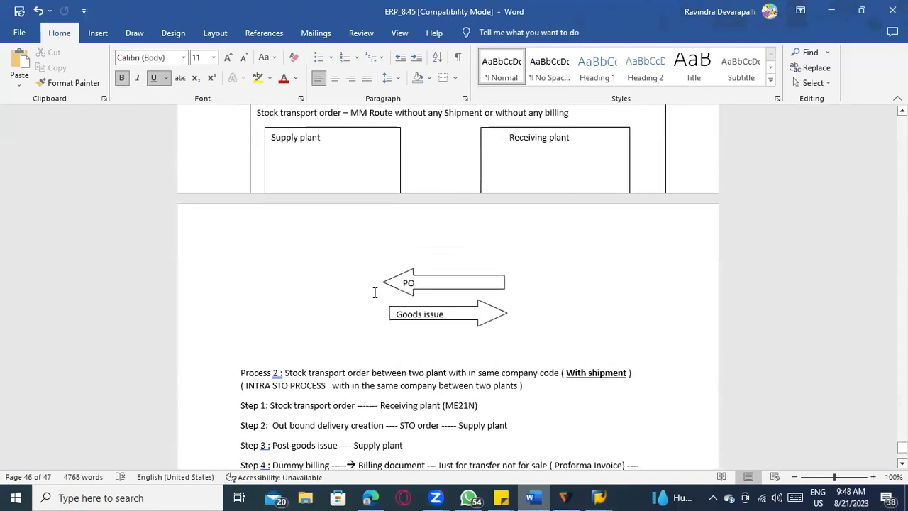
Step: Insert a blank line above 'TACM ---- TACD' to push the heading and diagram onto the next page
click(270, 153)
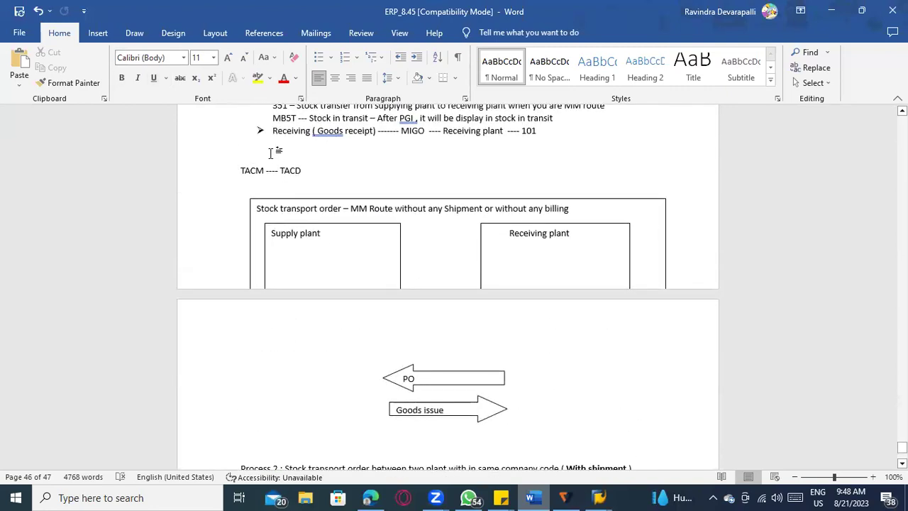
key(Return)
key(Return)
key(Return)
scroll(353, 197, down, 4)
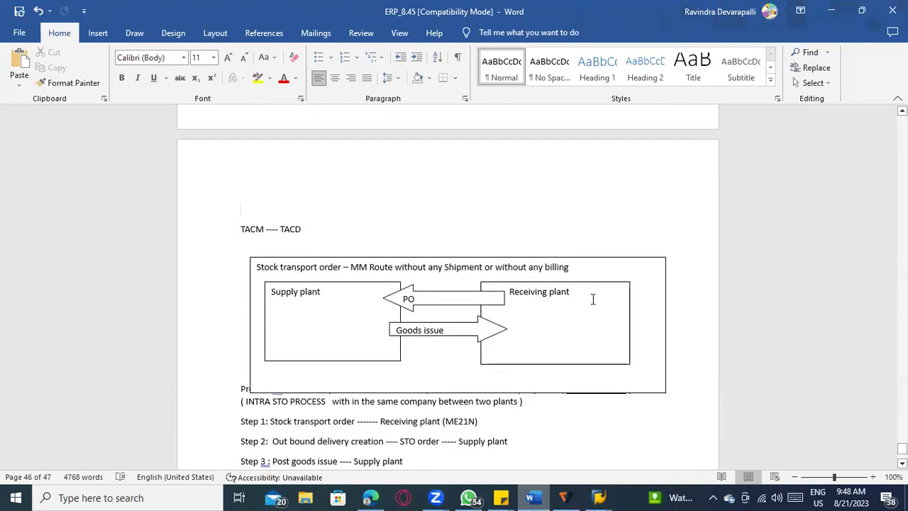
scroll(592, 299, down, 10)
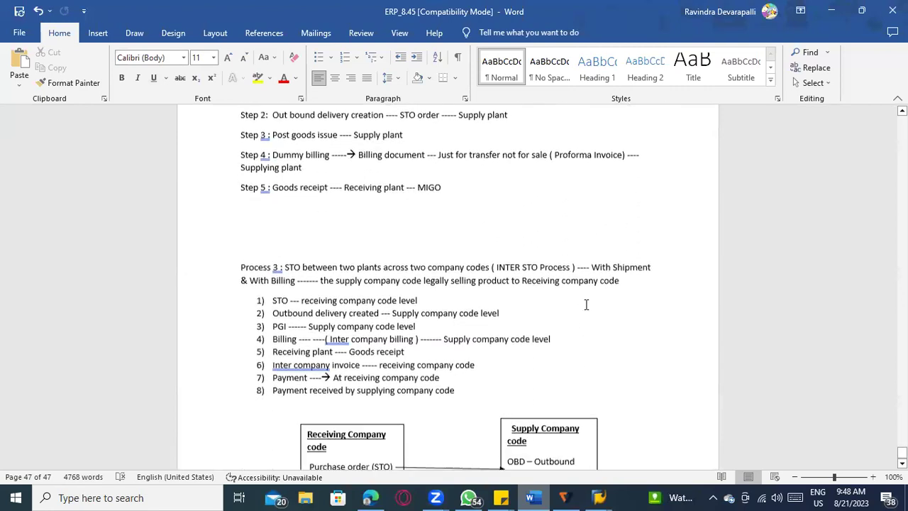
scroll(304, 253, up, 6)
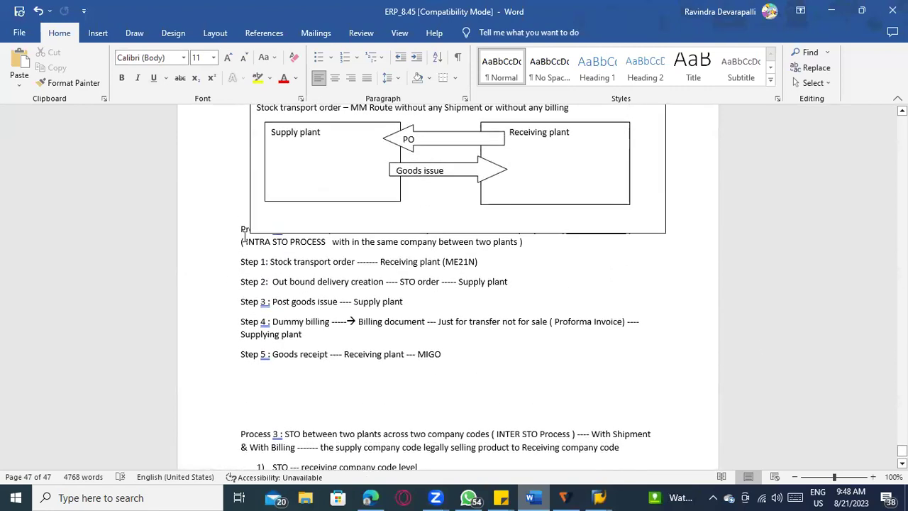
scroll(376, 398, down, 3)
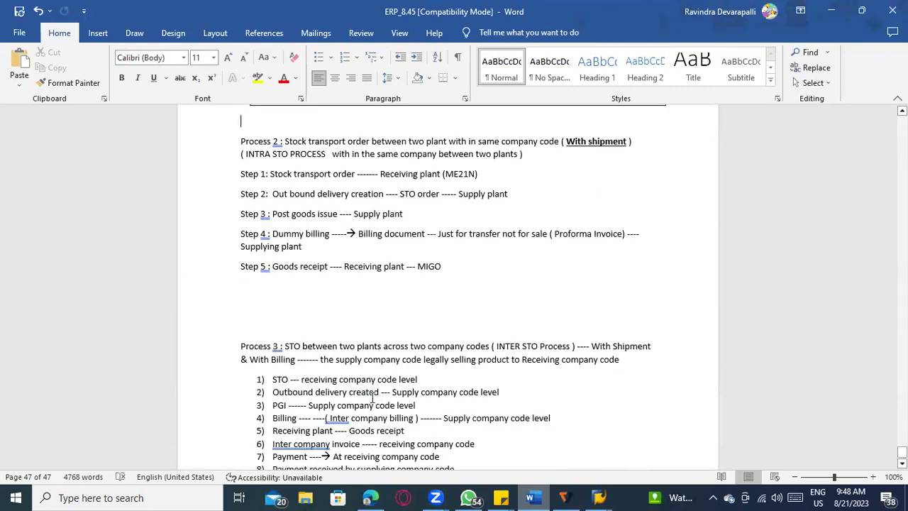
scroll(372, 399, up, 5)
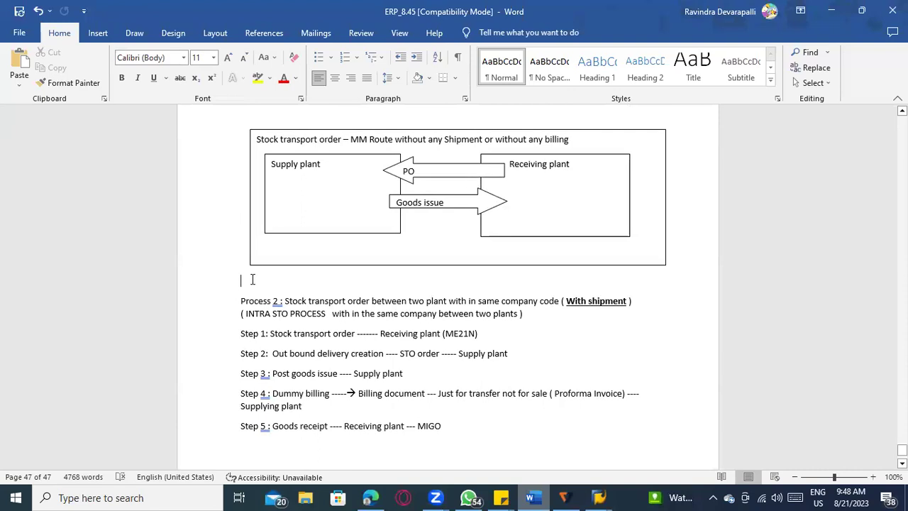
scroll(319, 334, down, 6)
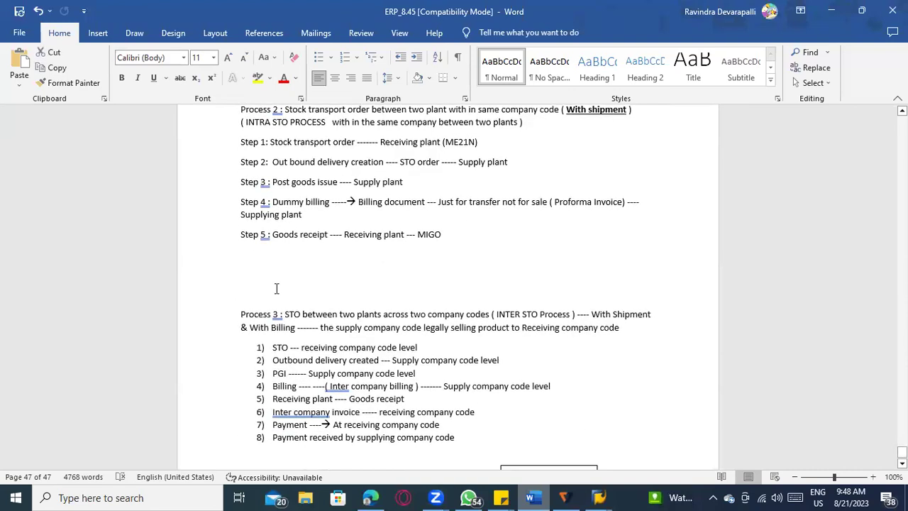
scroll(381, 351, up, 6)
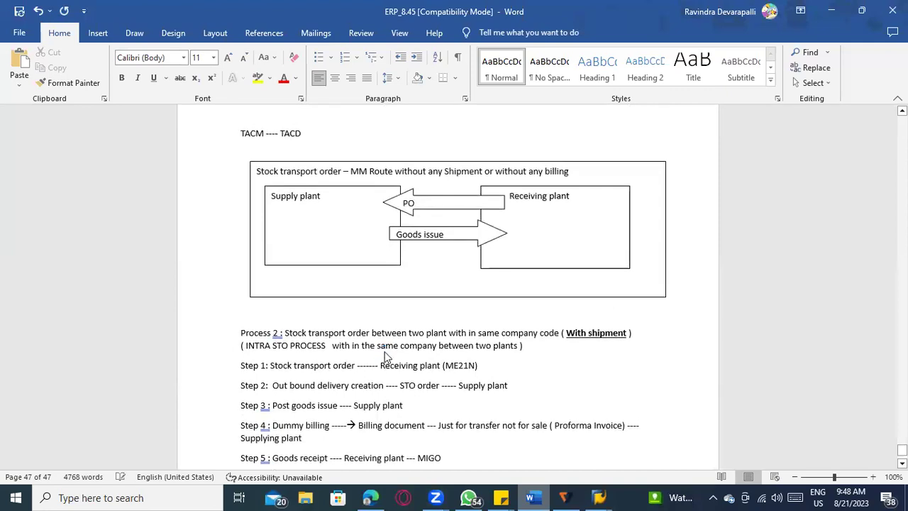
scroll(386, 352, up, 4)
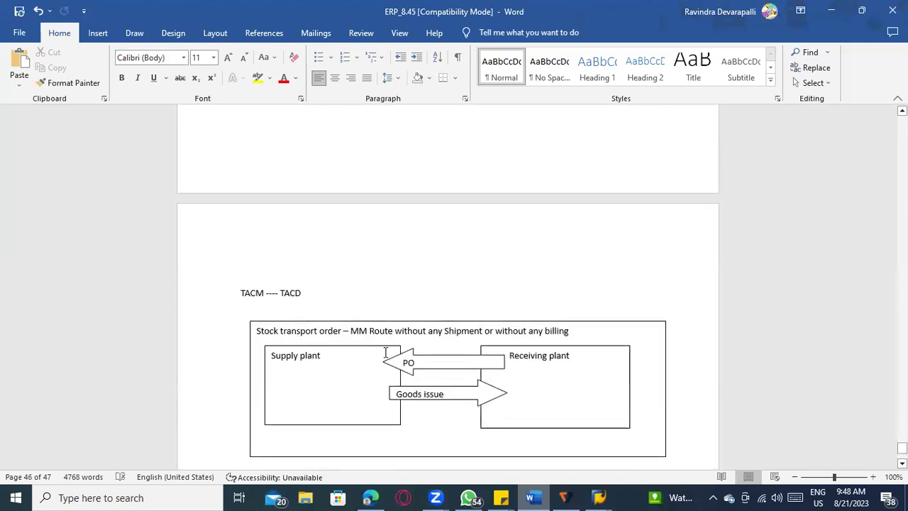
scroll(387, 353, up, 7)
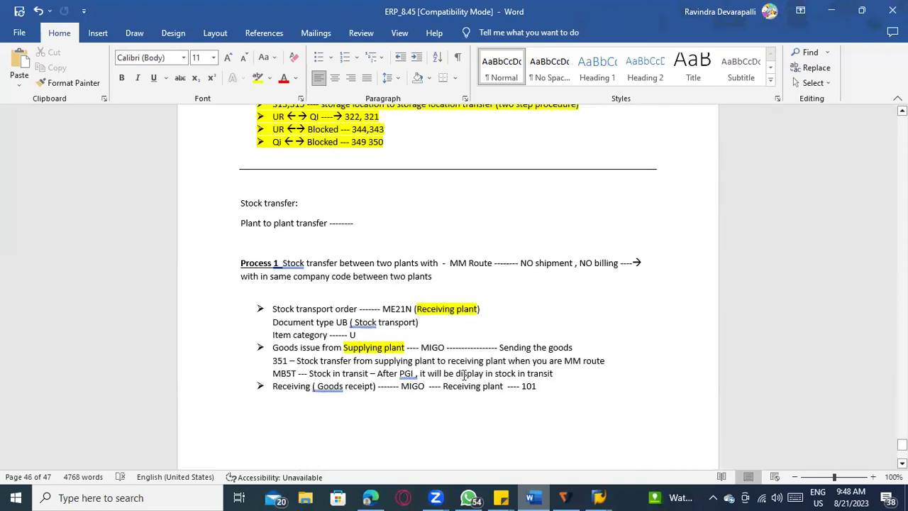
scroll(404, 353, up, 4)
scroll(392, 361, down, 8)
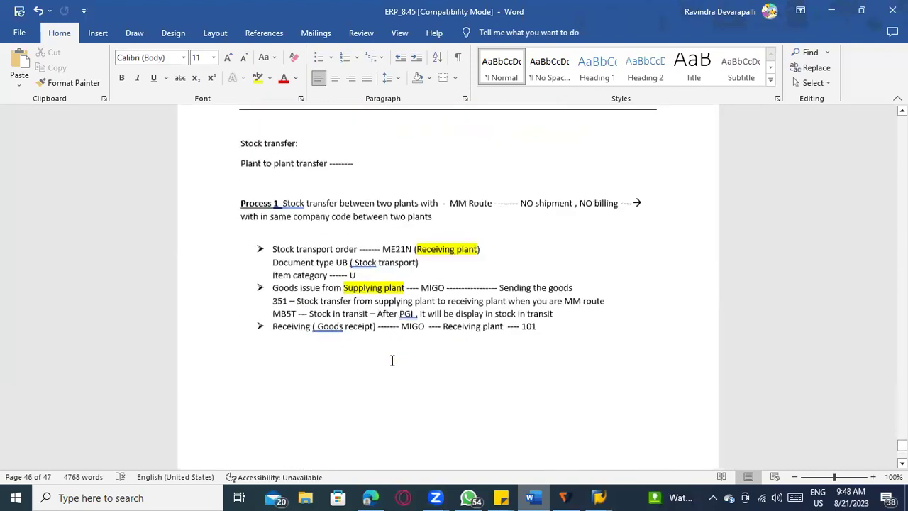
scroll(392, 361, down, 15)
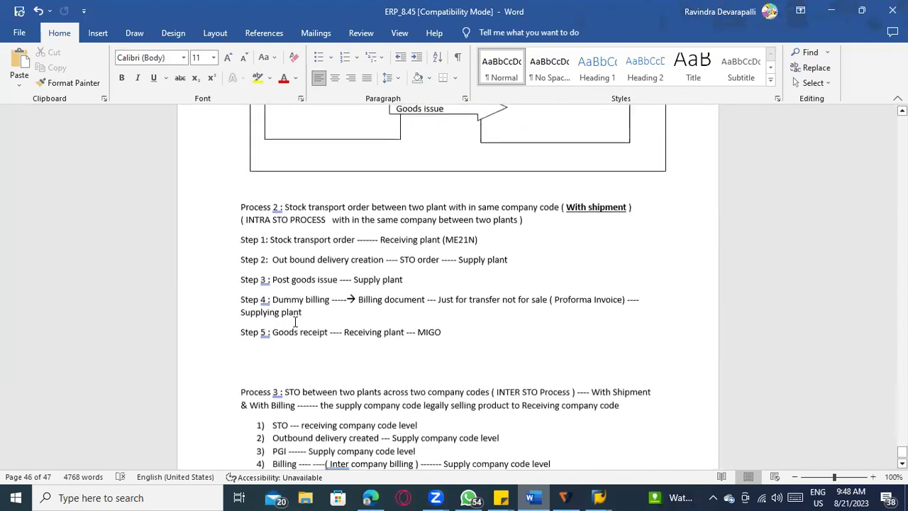
scroll(304, 402, down, 1)
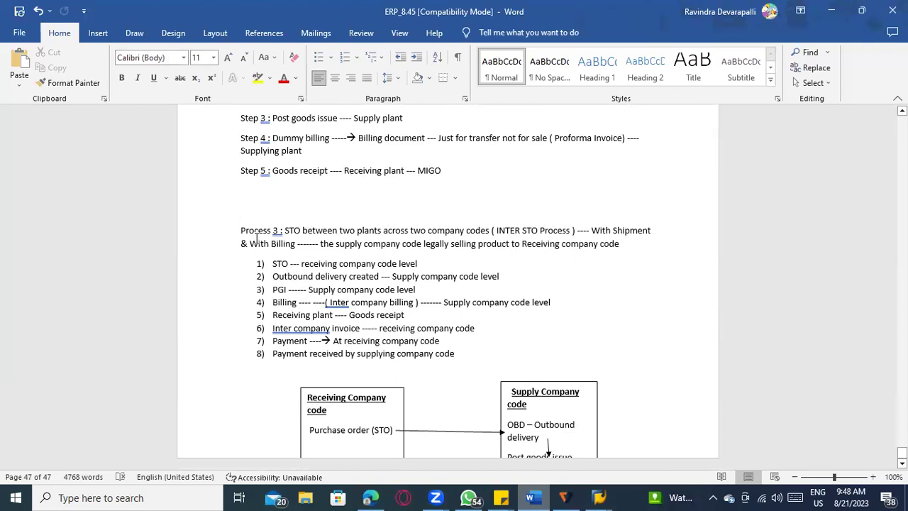
scroll(256, 238, up, 15)
scroll(256, 238, up, 12)
scroll(372, 347, down, 2)
scroll(305, 312, down, 3)
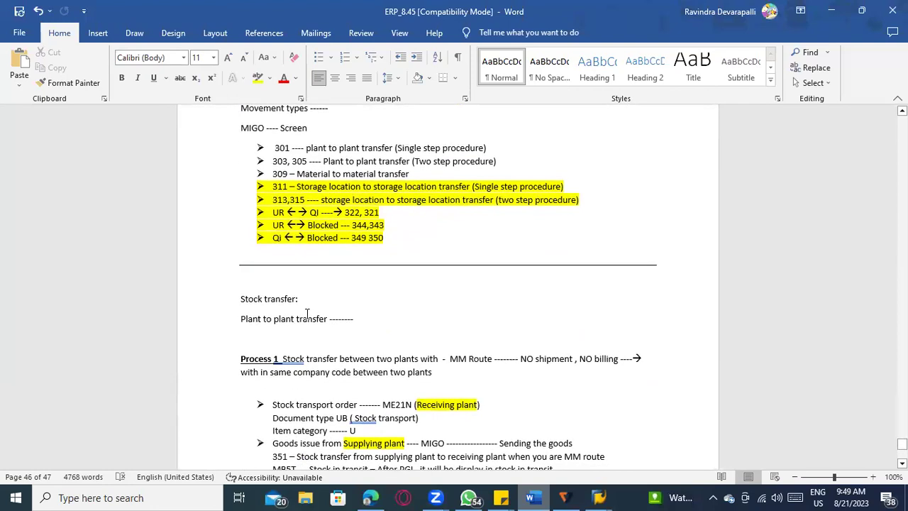
scroll(477, 288, down, 6)
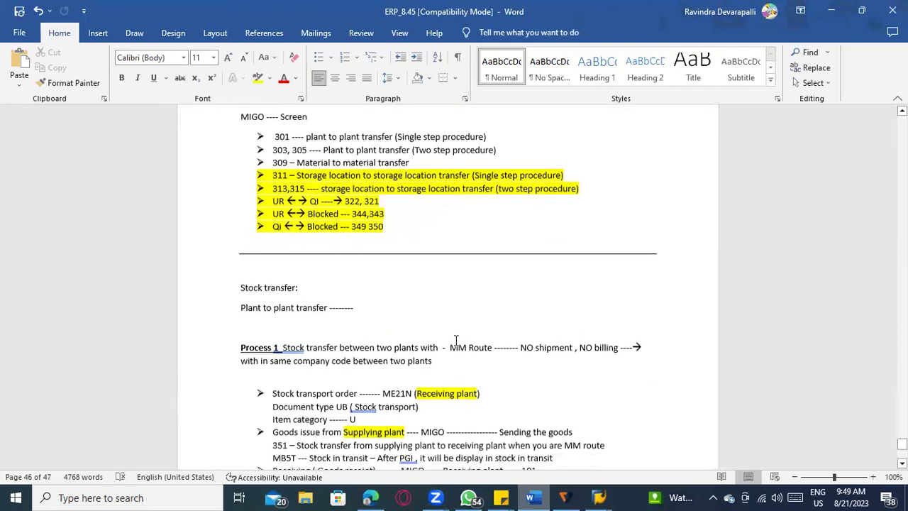
scroll(528, 366, down, 8)
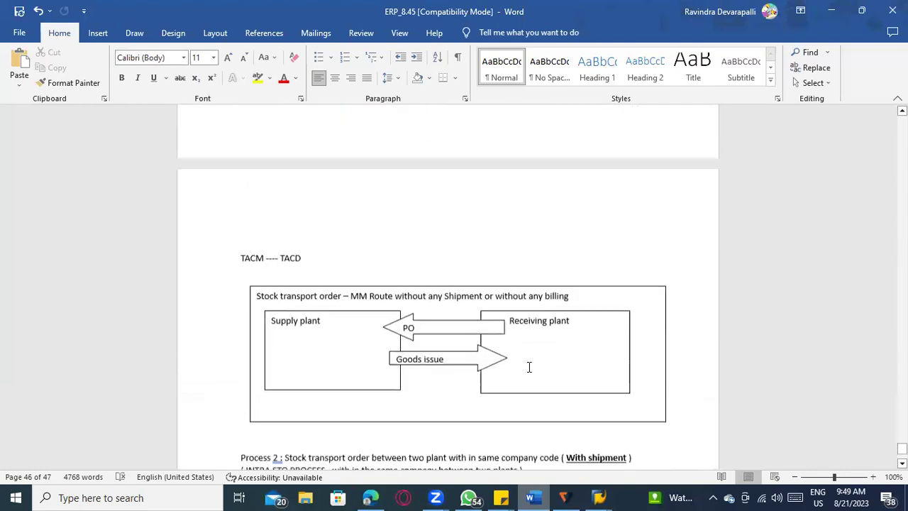